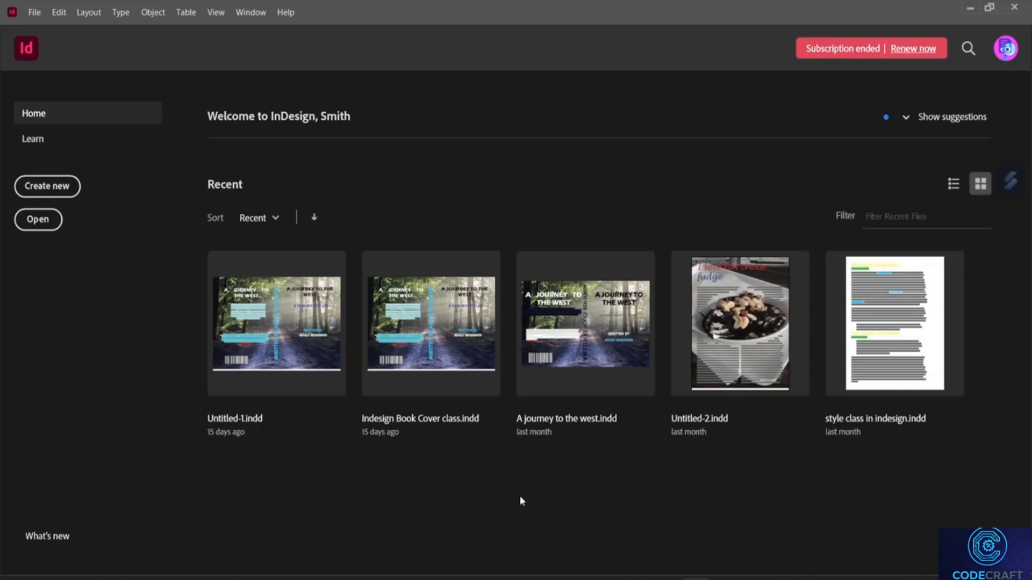
Start a new document from the default 8.5 x 11 in preset, unlink its margins and set the outside margin to 1.5 in
click(74, 193)
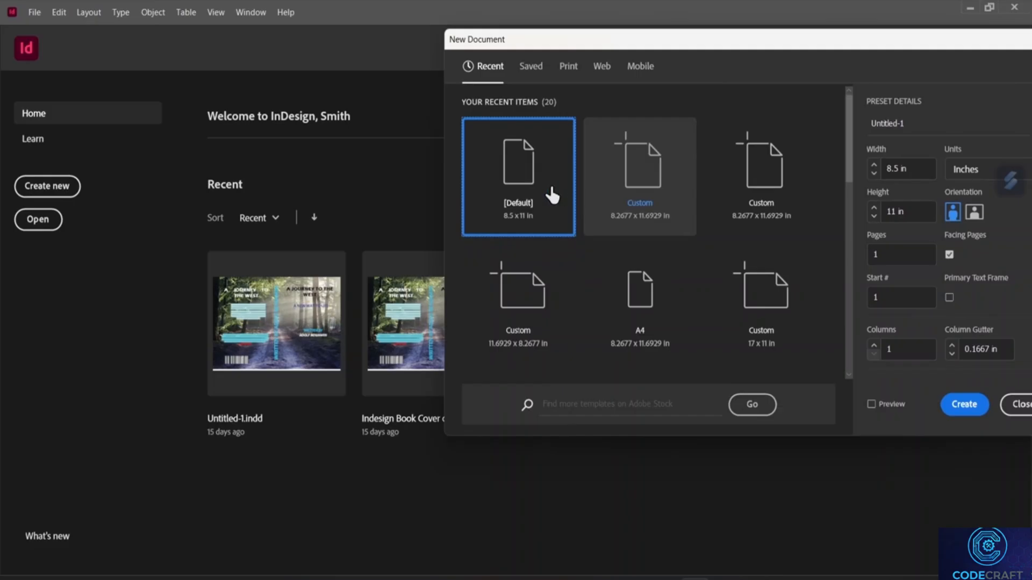
drag(801, 43, 579, 83)
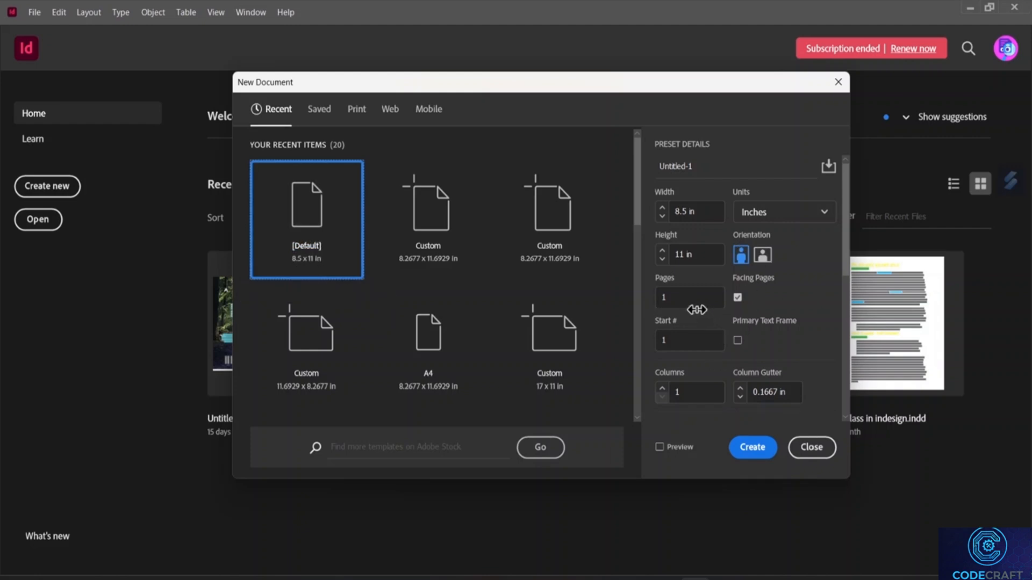
scroll(693, 290, down, 3)
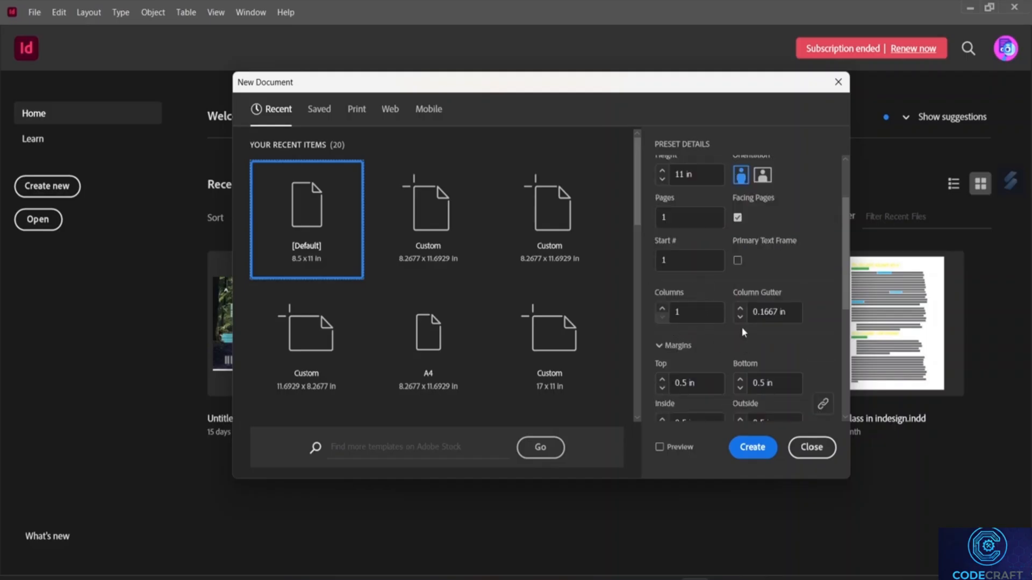
scroll(696, 376, down, 2)
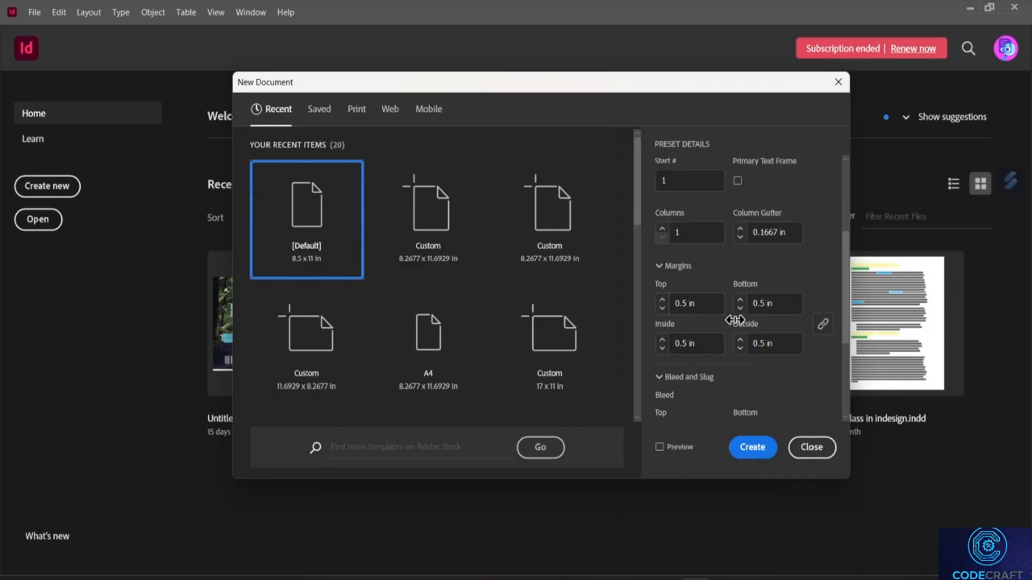
click(823, 327)
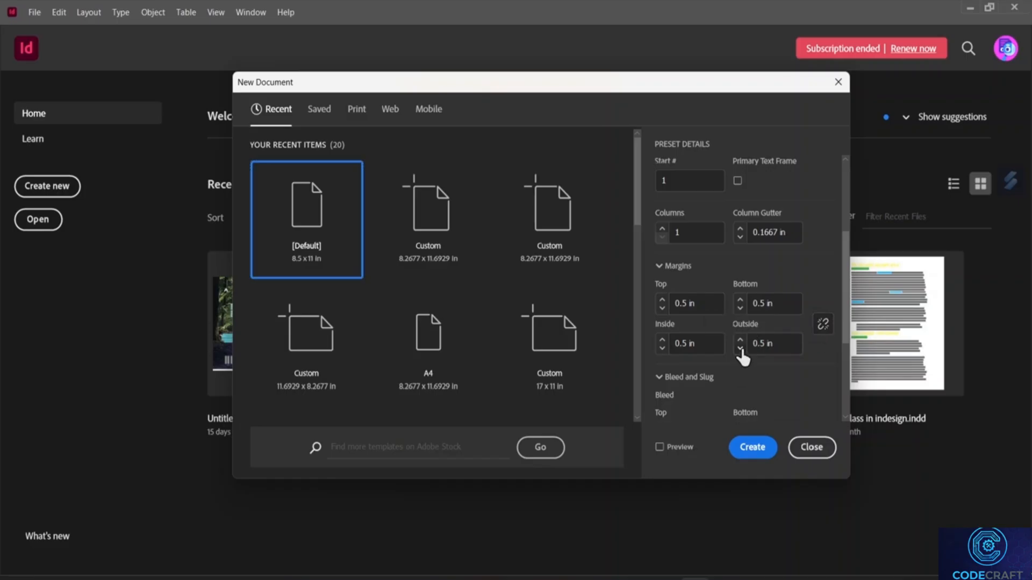
click(740, 339)
click(740, 340)
click(740, 339)
click(740, 340)
click(740, 340)
click(740, 340)
click(740, 339)
click(740, 340)
Review the remaining document settings, keep facing pages enabled and create the one-page document
scroll(769, 338, up, 3)
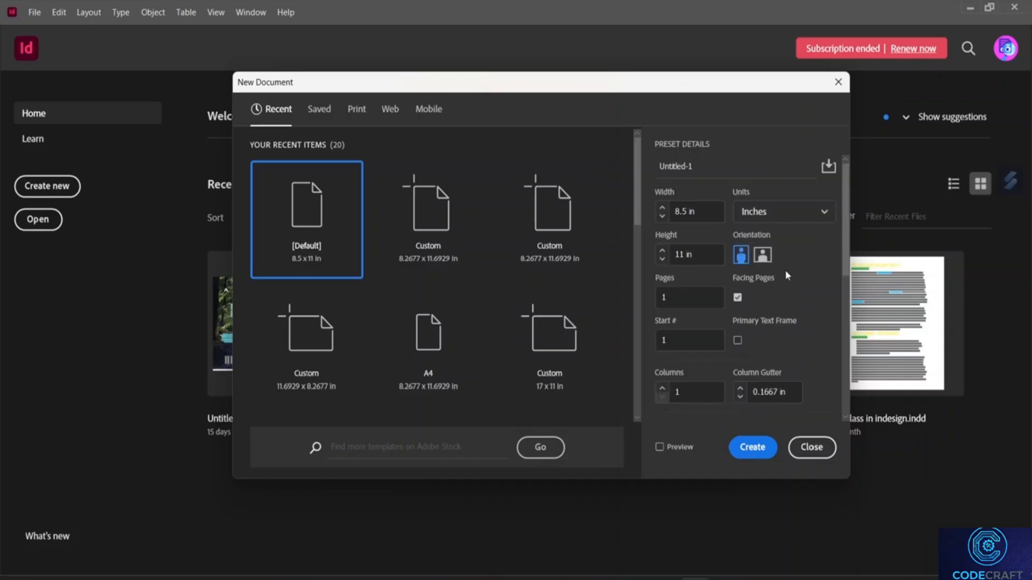
scroll(779, 273, down, 2)
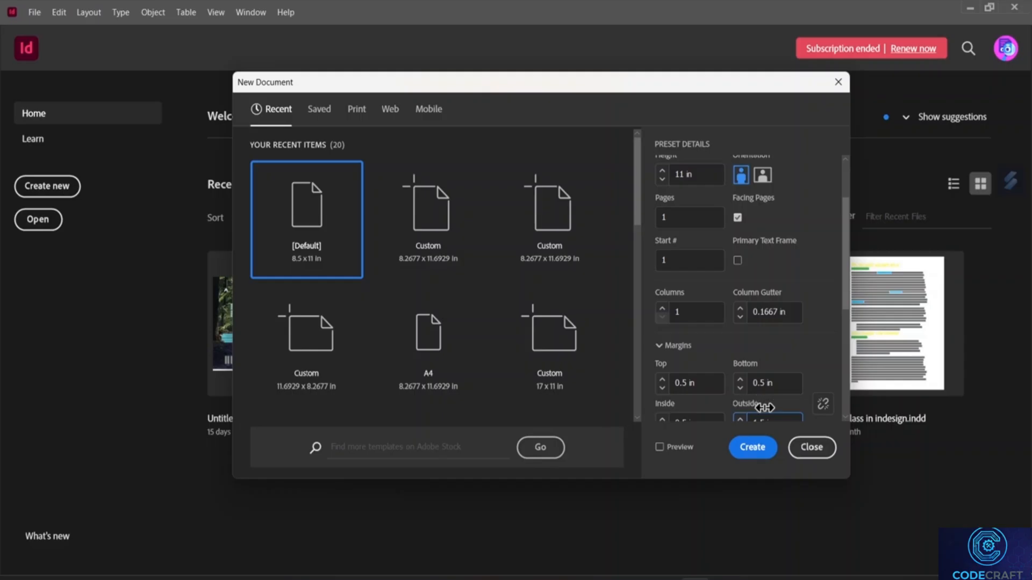
click(737, 218)
click(737, 218)
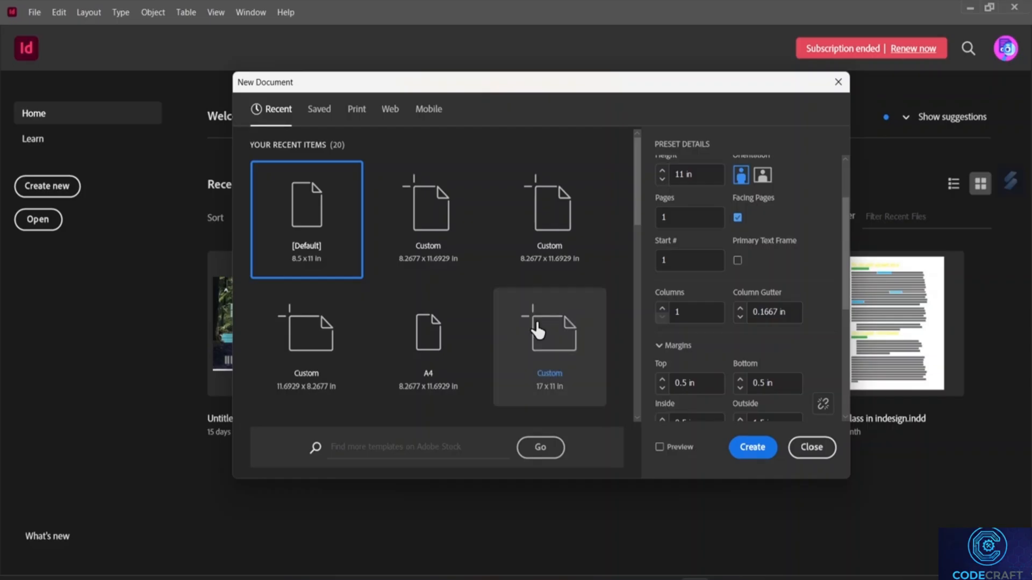
scroll(767, 352, down, 2)
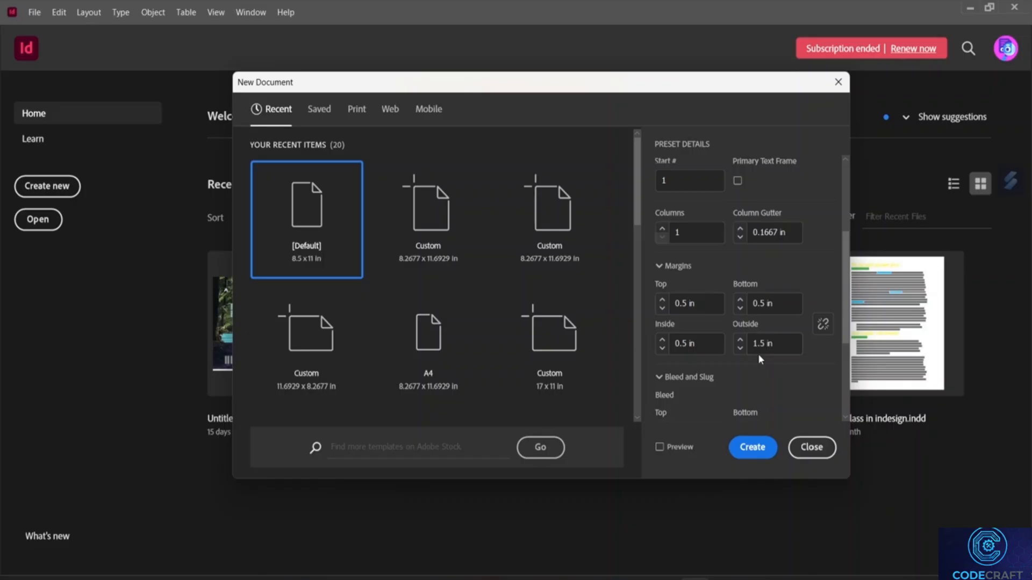
scroll(735, 344, down, 2)
scroll(736, 328, down, 2)
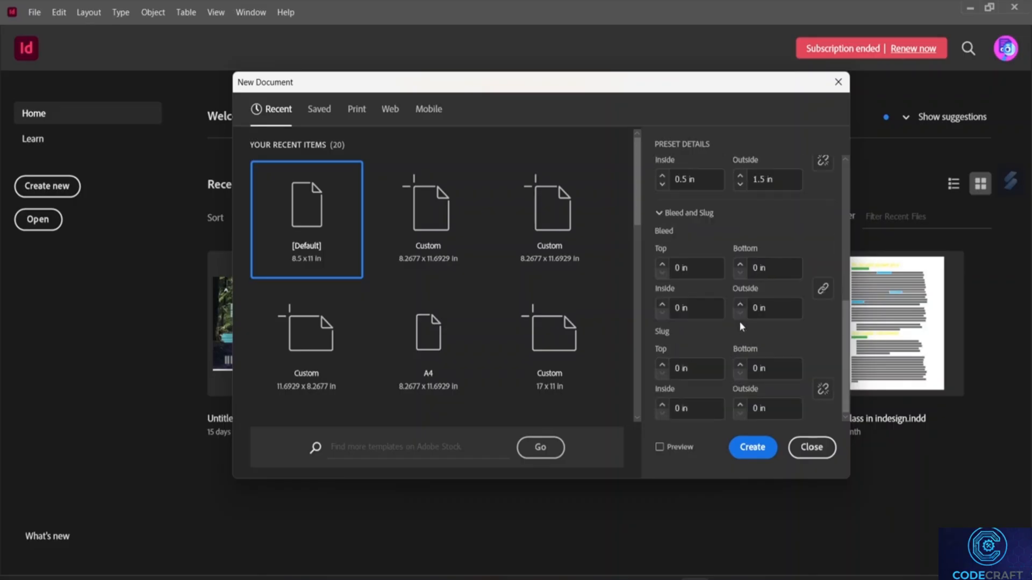
scroll(738, 321, up, 5)
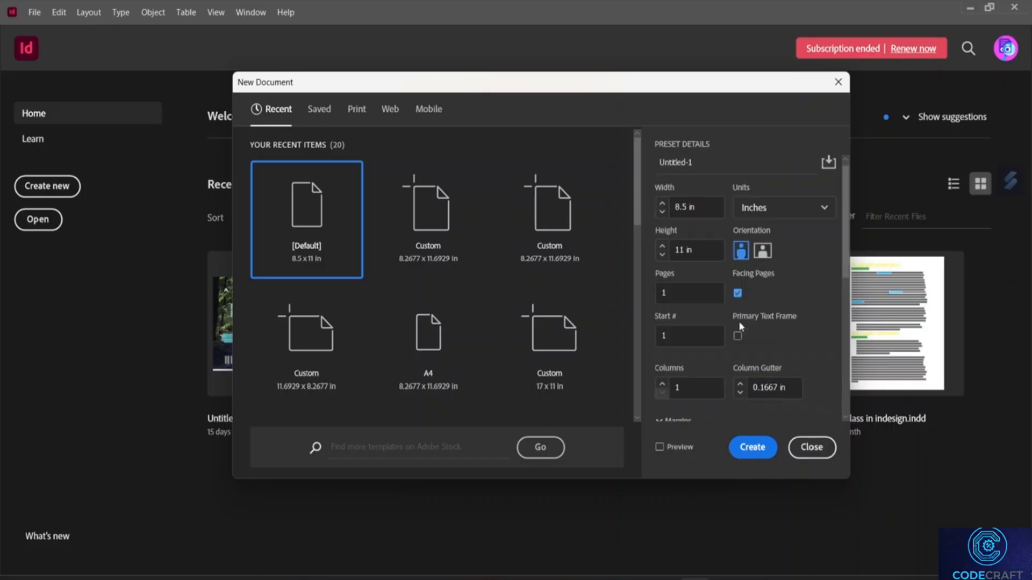
click(759, 451)
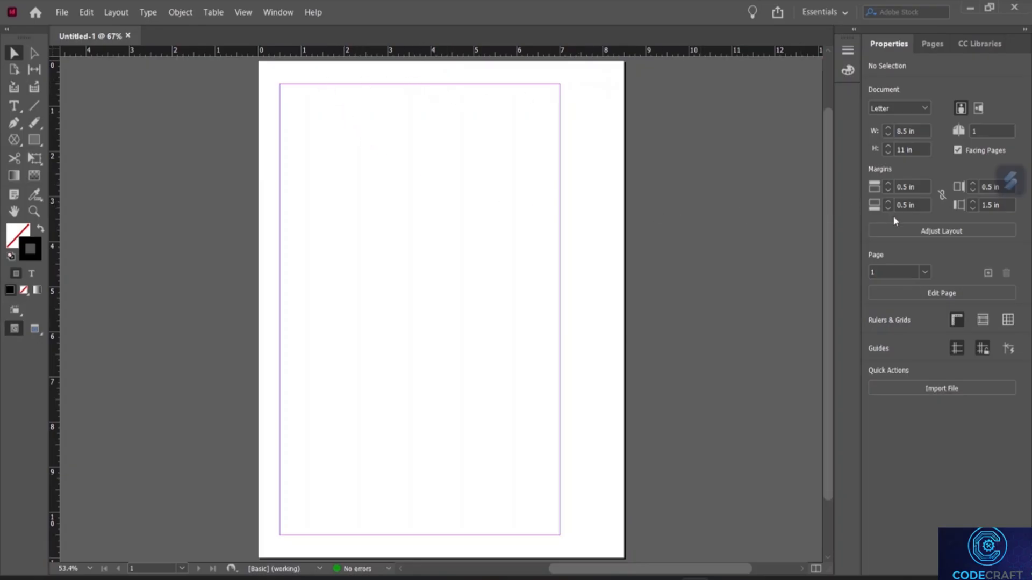
Add two more pages to the document, forming a facing spread on pages 2-3
click(930, 45)
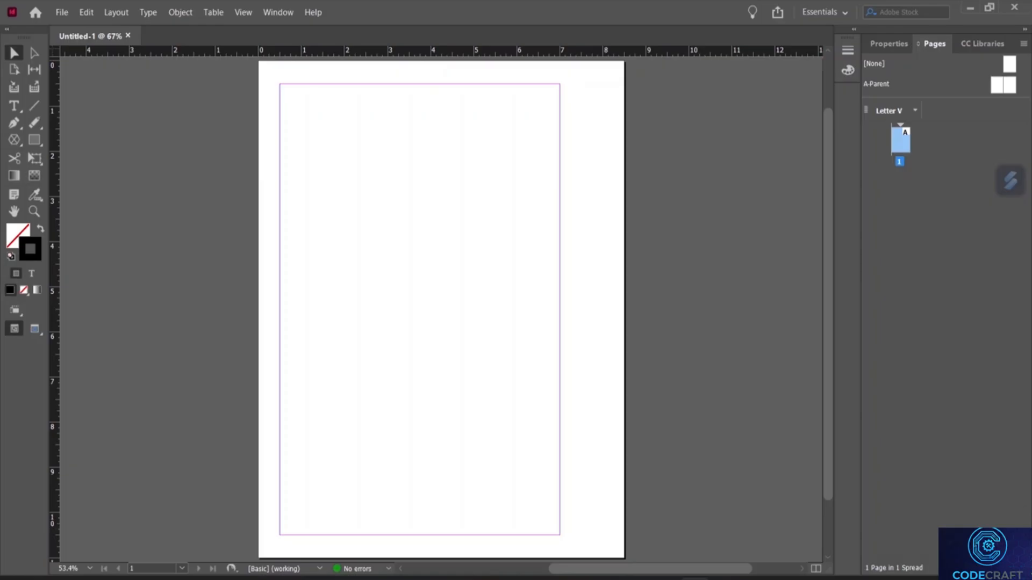
key(ctrl+shift+p)
key(ctrl+shift+p)
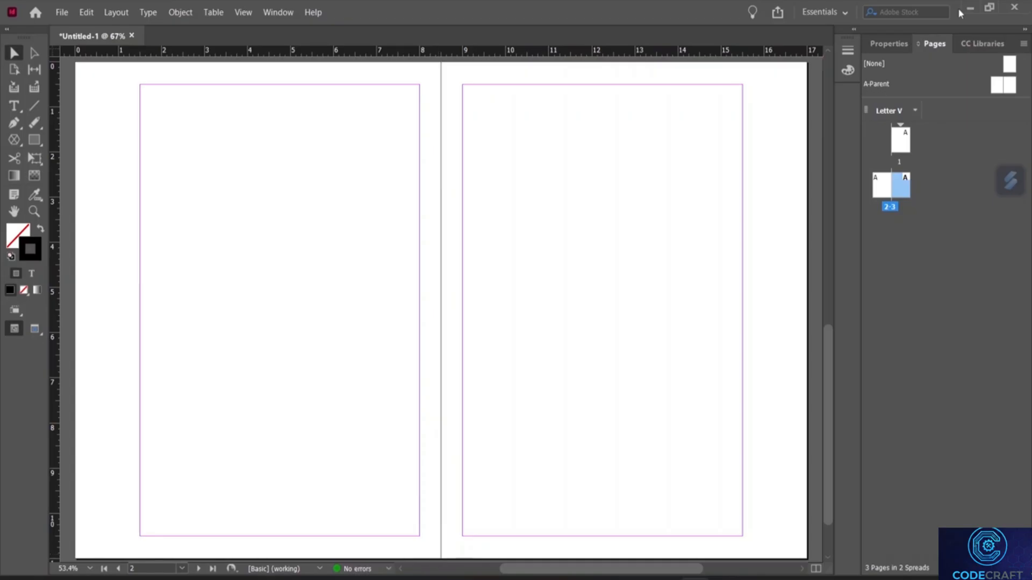
Draw a text frame about 6.5 x 9.9 in across the margin area of page 2 and fill it with placeholder text
click(20, 108)
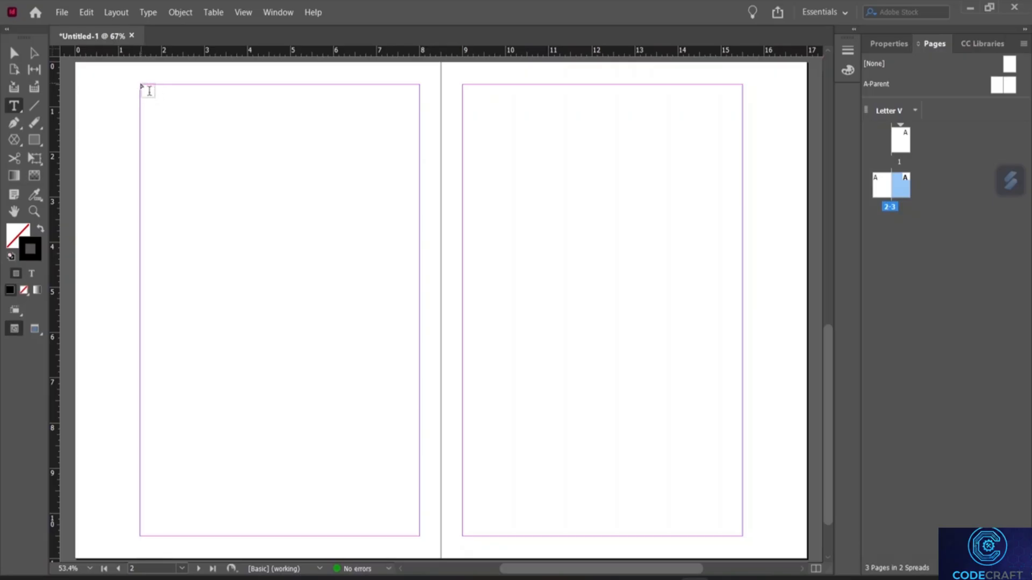
drag(140, 84, 421, 532)
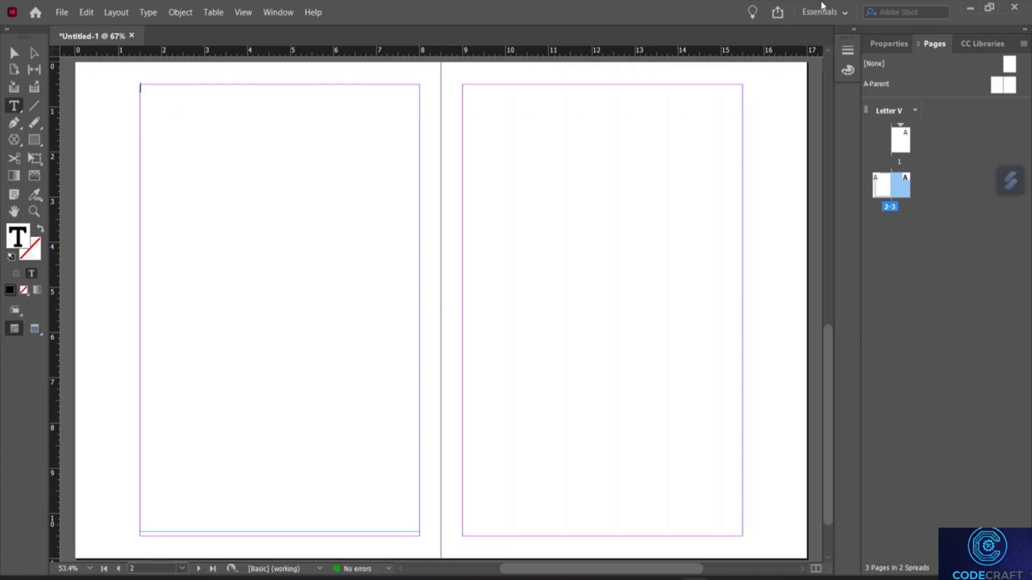
click(886, 45)
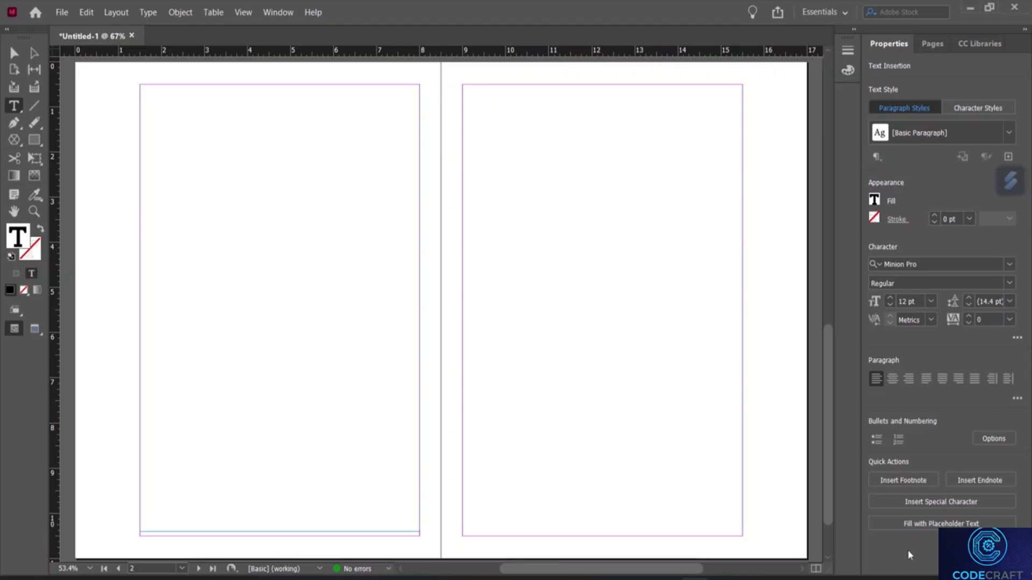
click(926, 528)
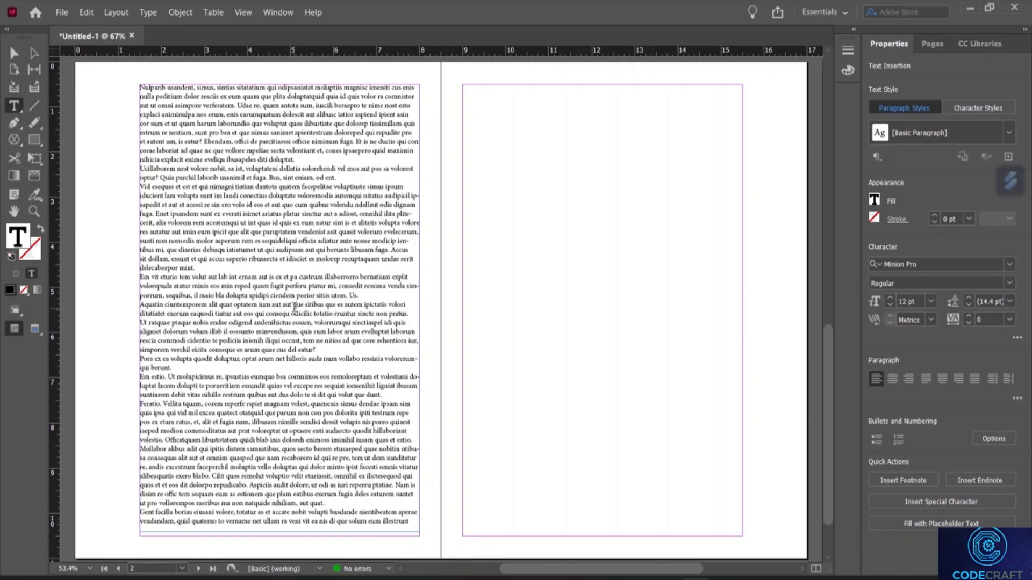
Delete all text in the page 2 frame and fill it again with new placeholder text
key(ctrl+a)
key(BackSpace)
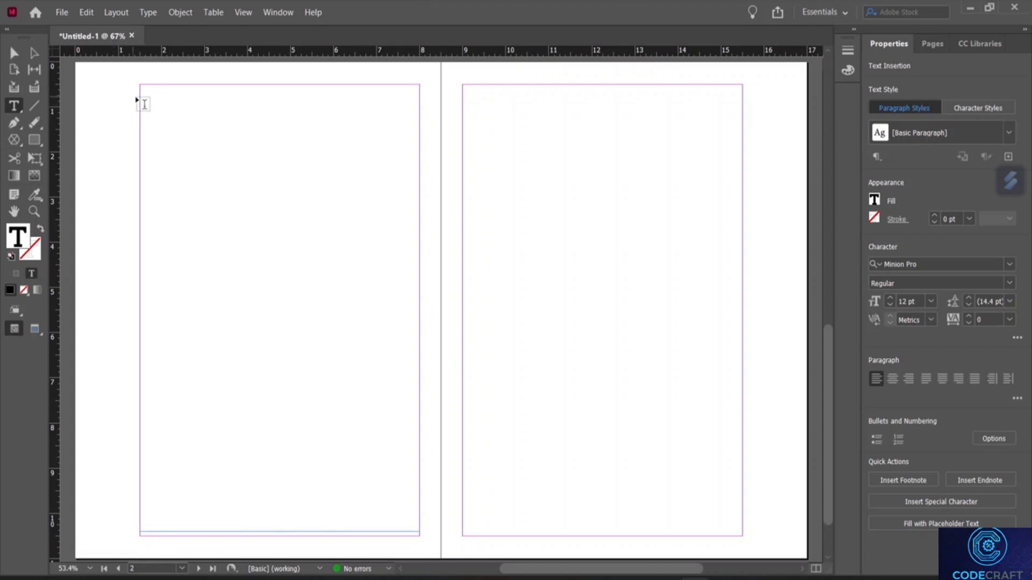
right_click(180, 179)
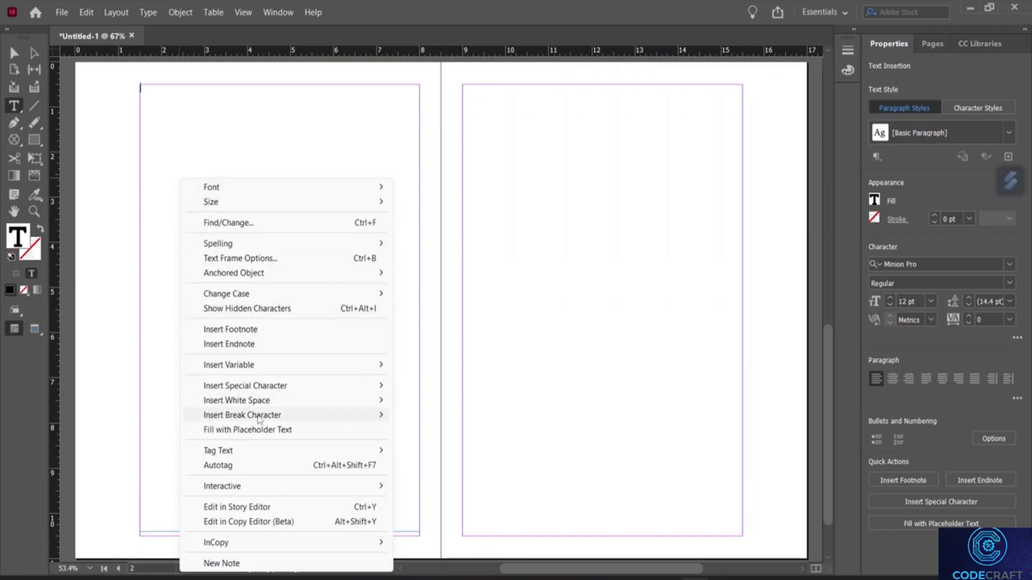
click(260, 435)
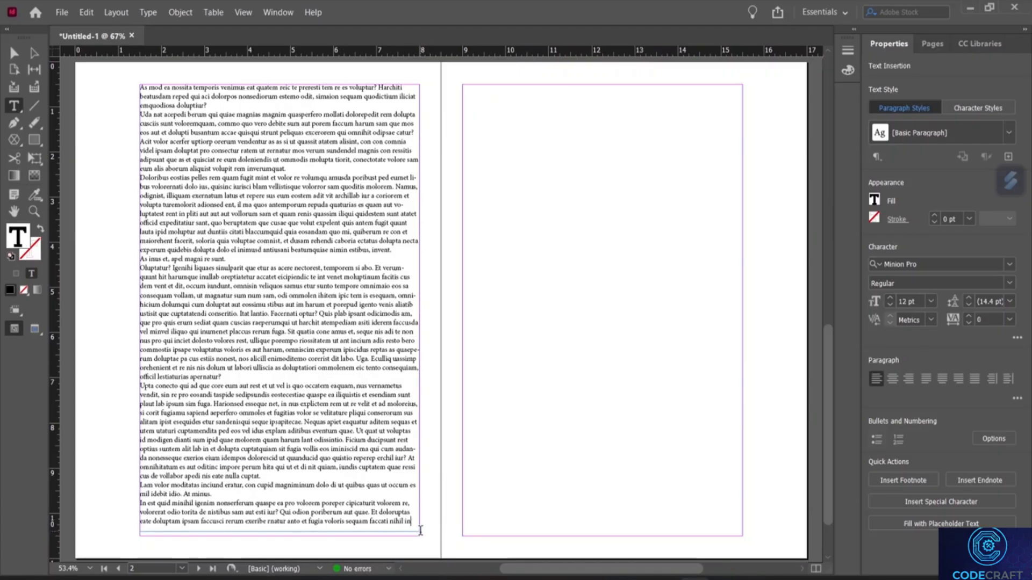
Resize the page 2 text frame to a narrow column about 2.88 in wide and 10 in high
click(14, 53)
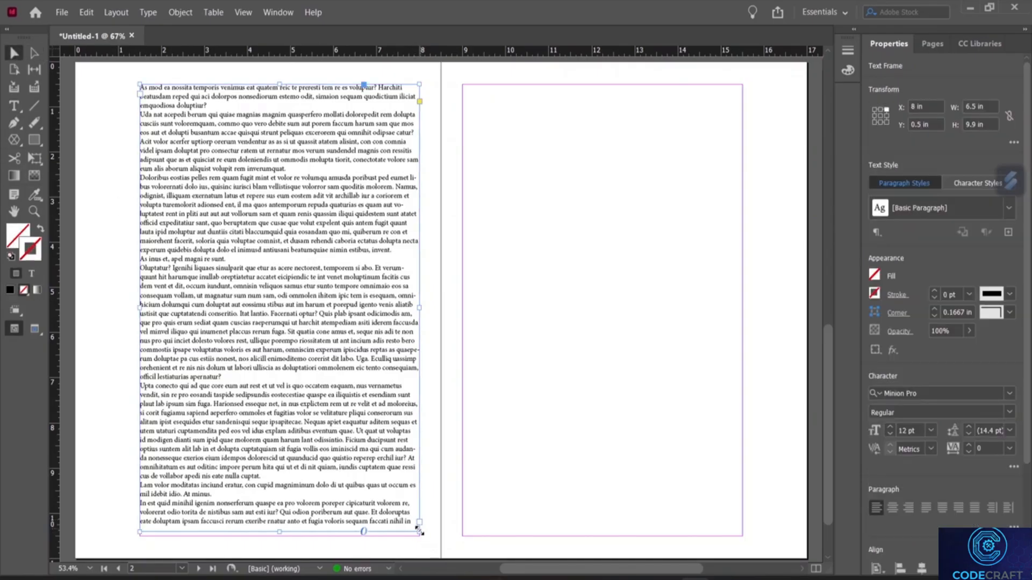
drag(417, 532, 263, 537)
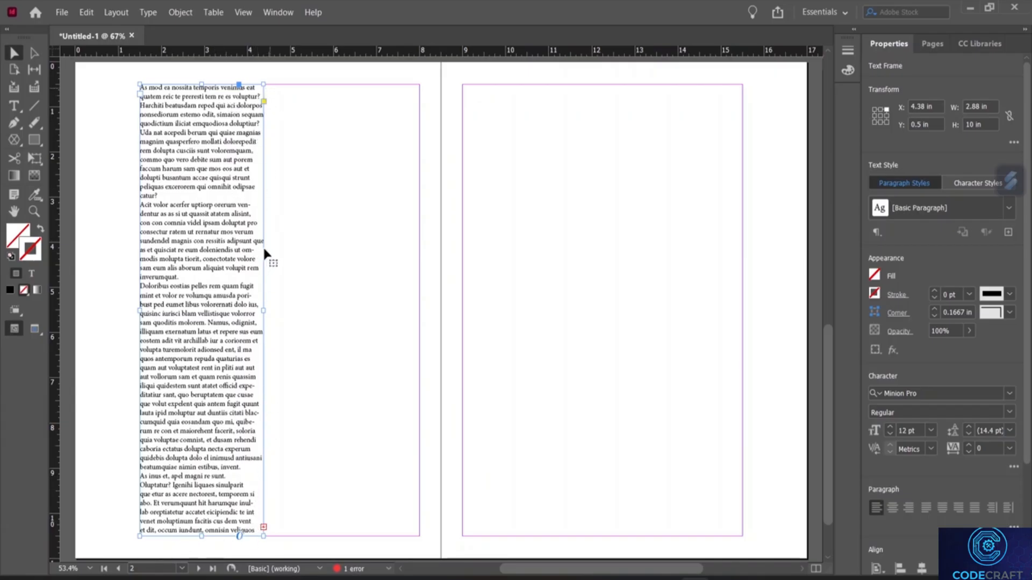
Try to place the narrow frame's overset text in a new threaded frame on page 2
click(263, 527)
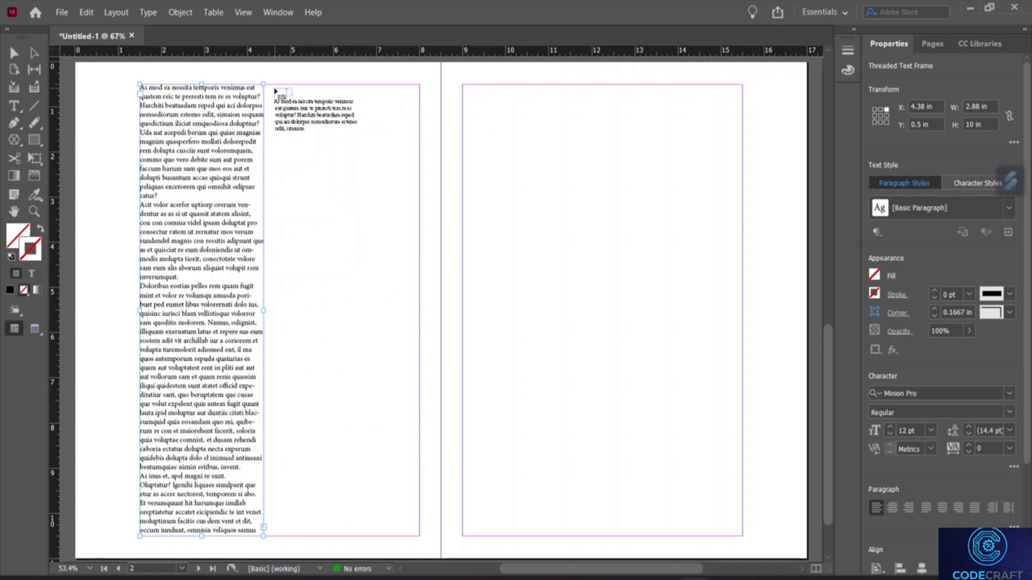
click(277, 86)
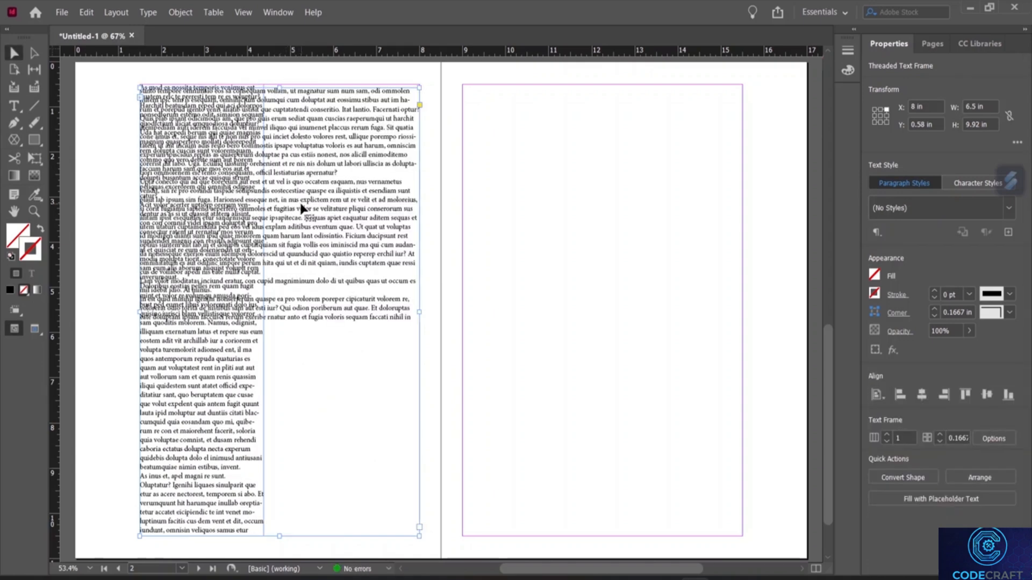
key(ctrl+z)
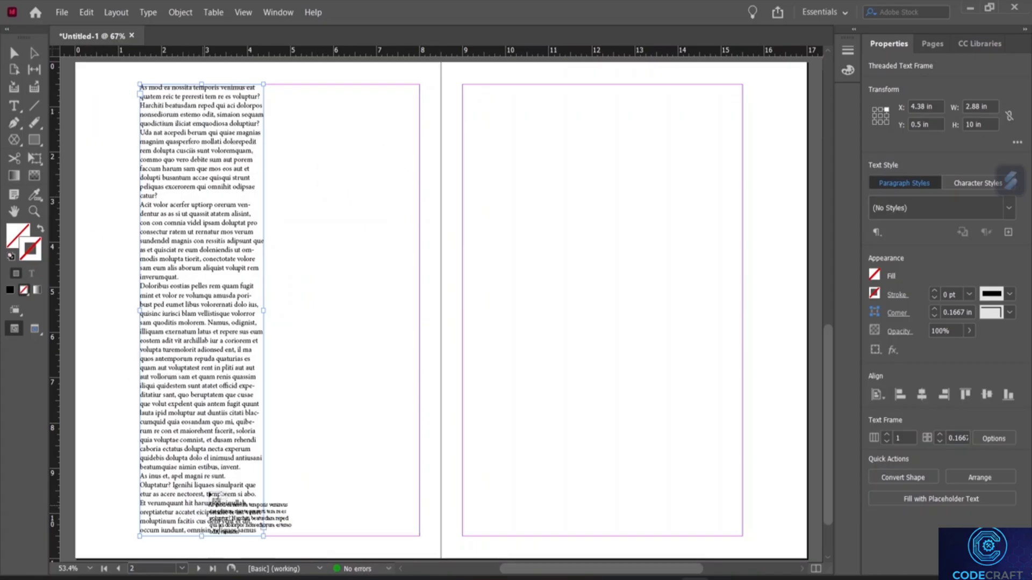
key(Escape)
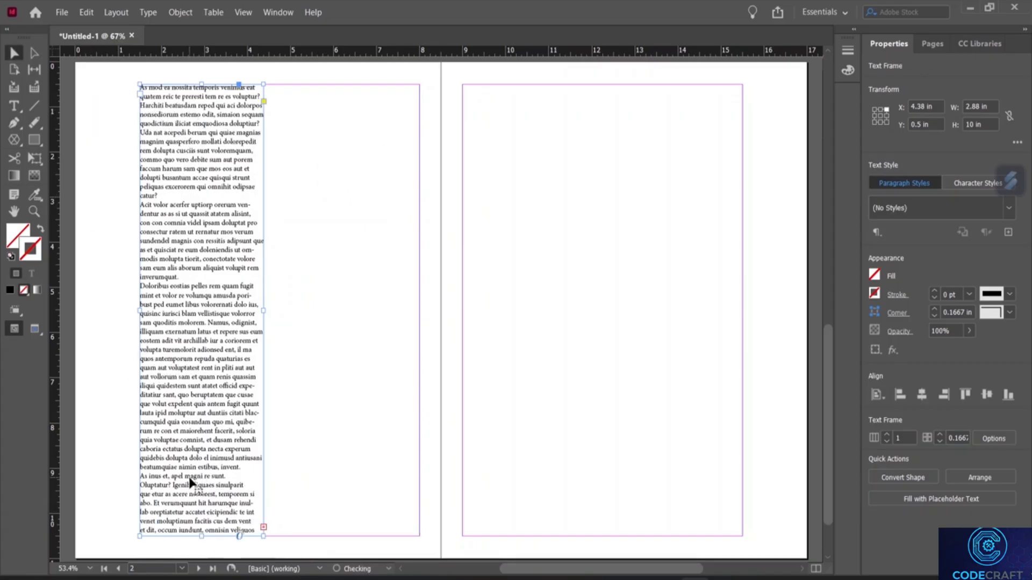
Flow the narrow frame's overset text into a threaded frame about 3.44 x 10 in covering the remaining margin area of page 2
click(15, 106)
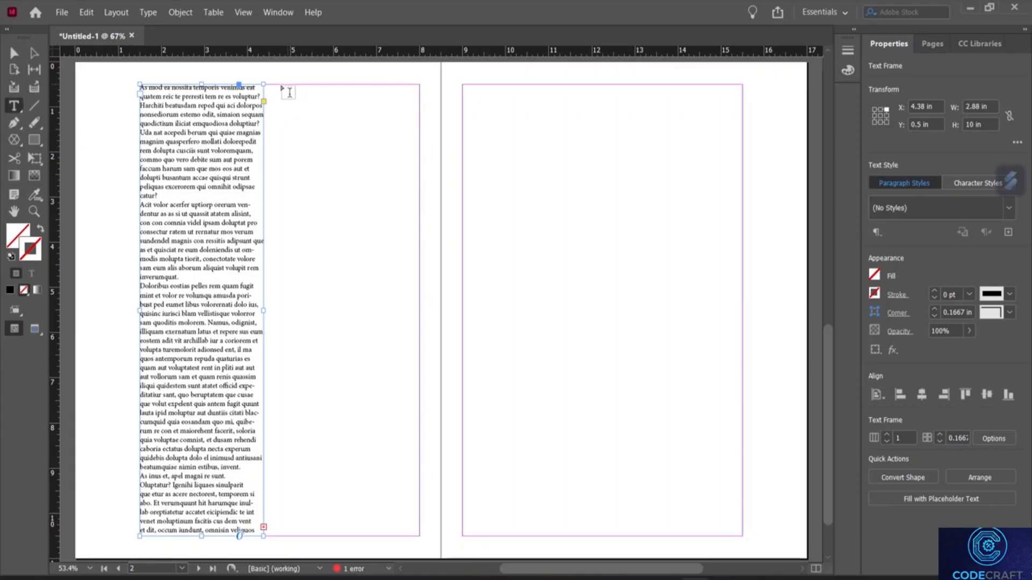
drag(278, 85, 419, 536)
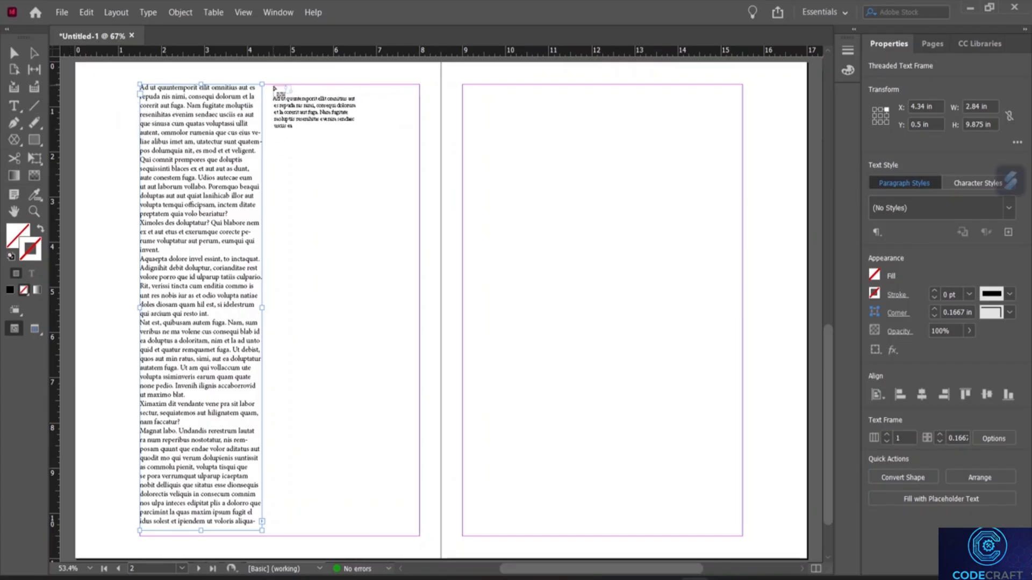
drag(274, 91, 420, 543)
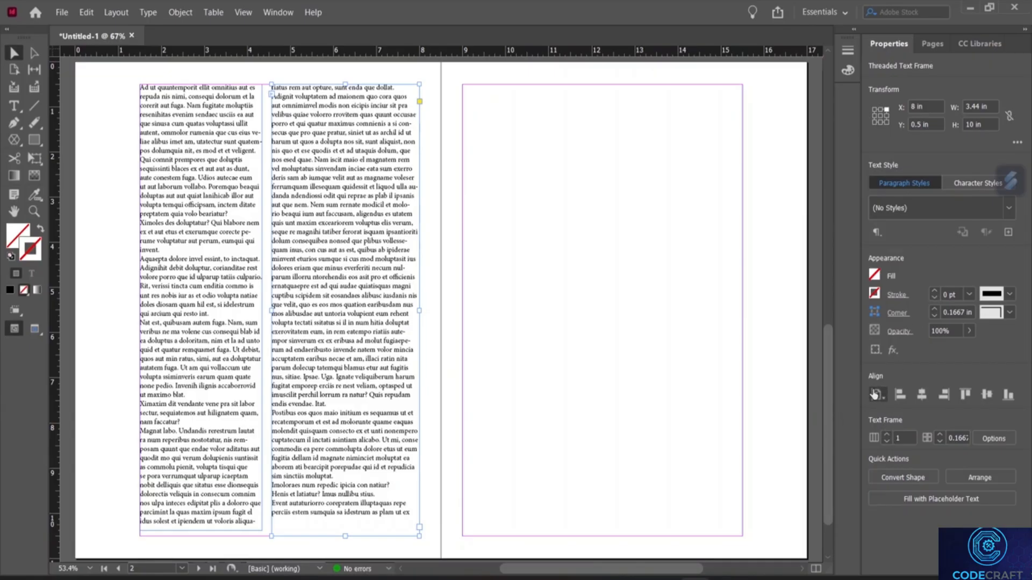
Try different column counts in the second threaded frame and set it to 3 columns
click(886, 436)
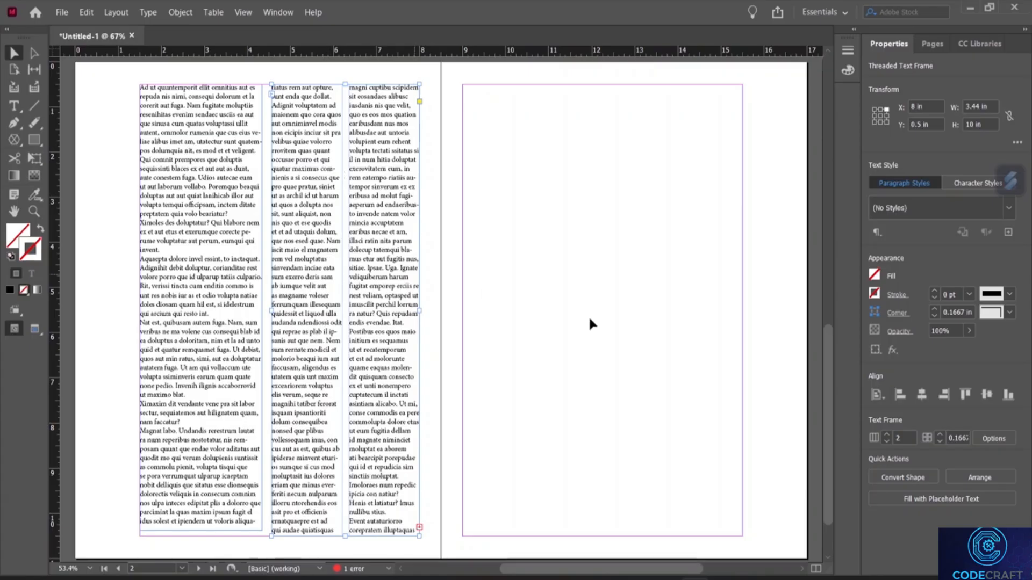
click(887, 434)
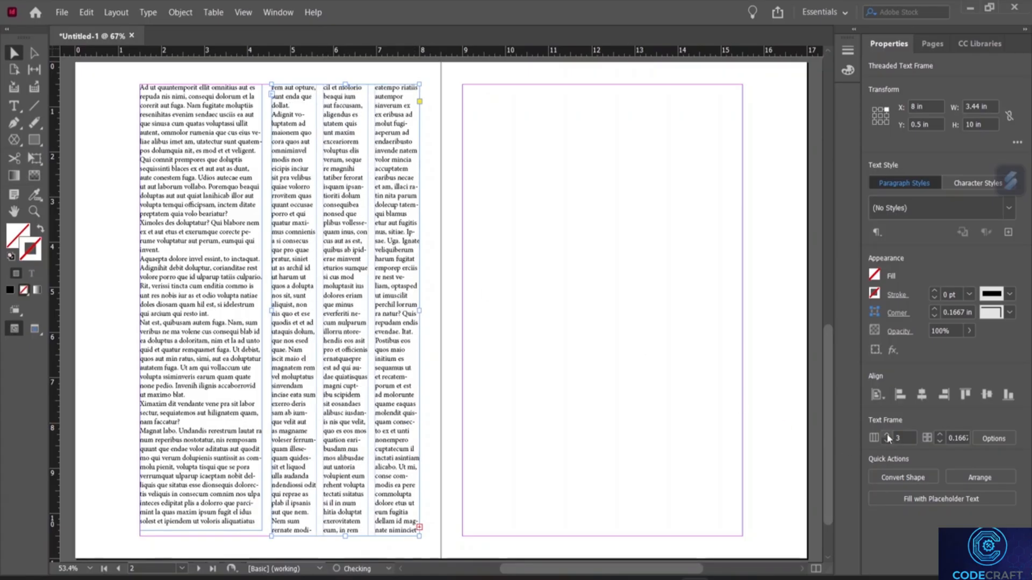
double_click(887, 436)
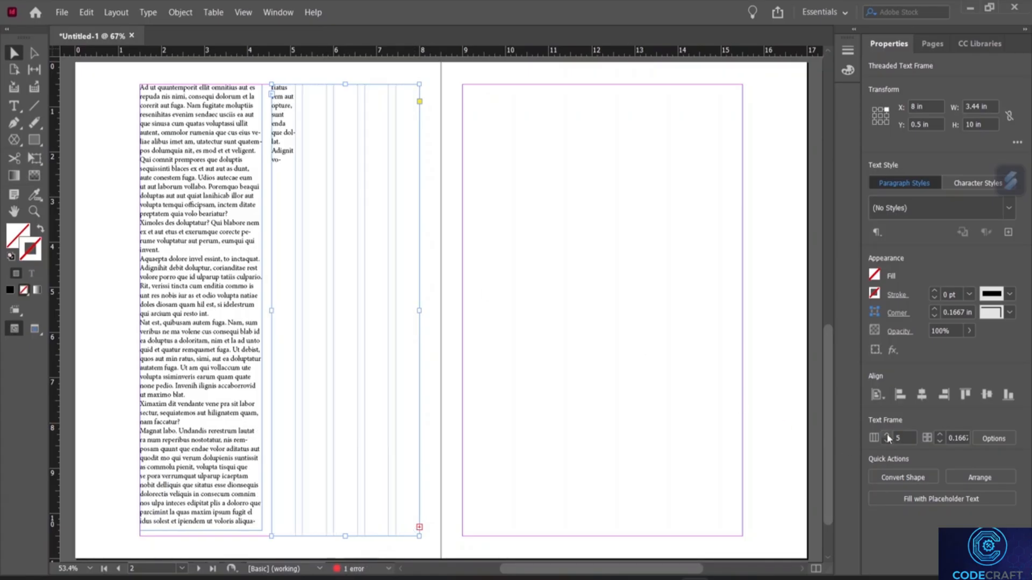
click(887, 440)
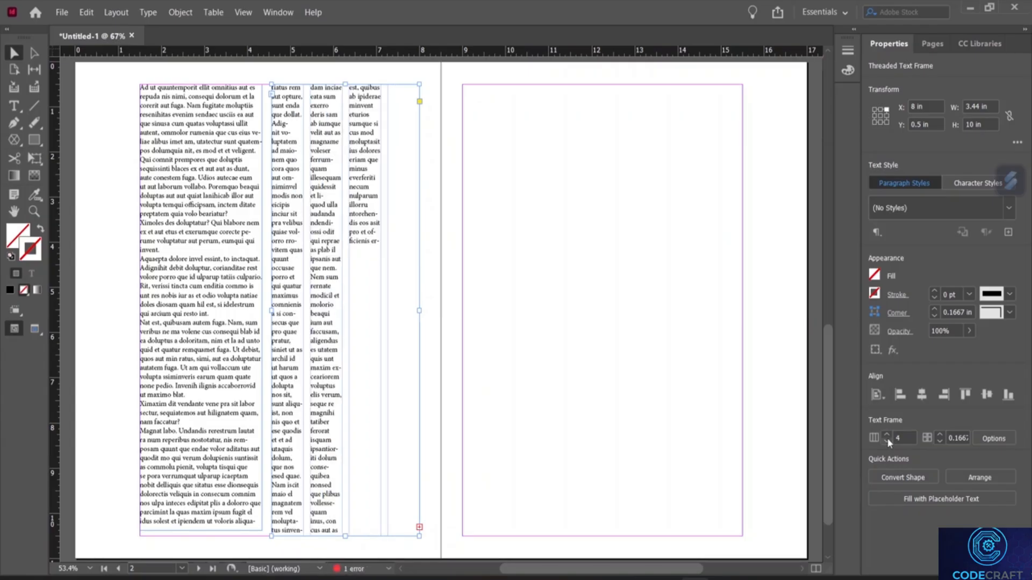
click(887, 440)
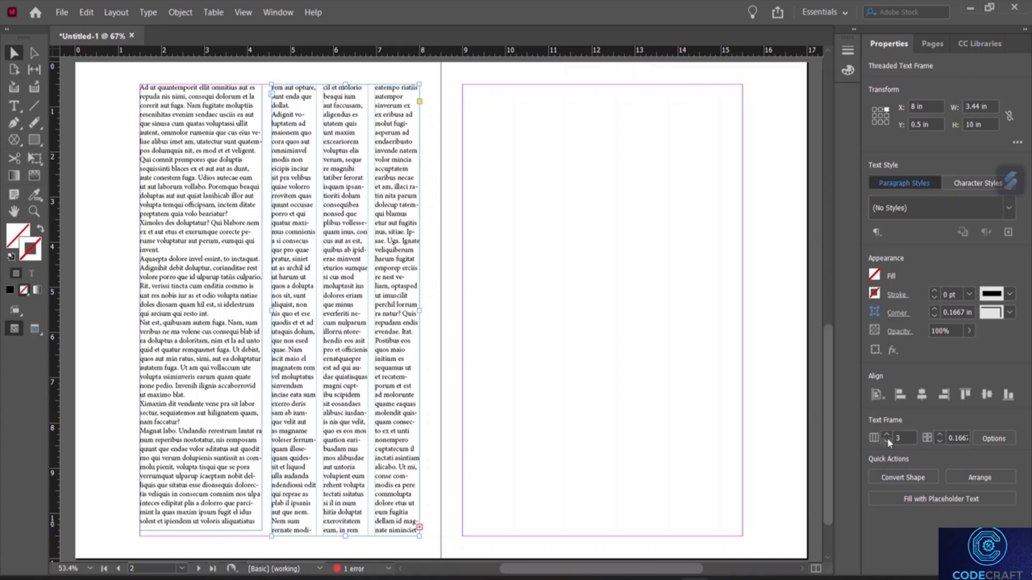
Widen the gutter between the three columns of the second threaded frame to 0.5 in
click(942, 434)
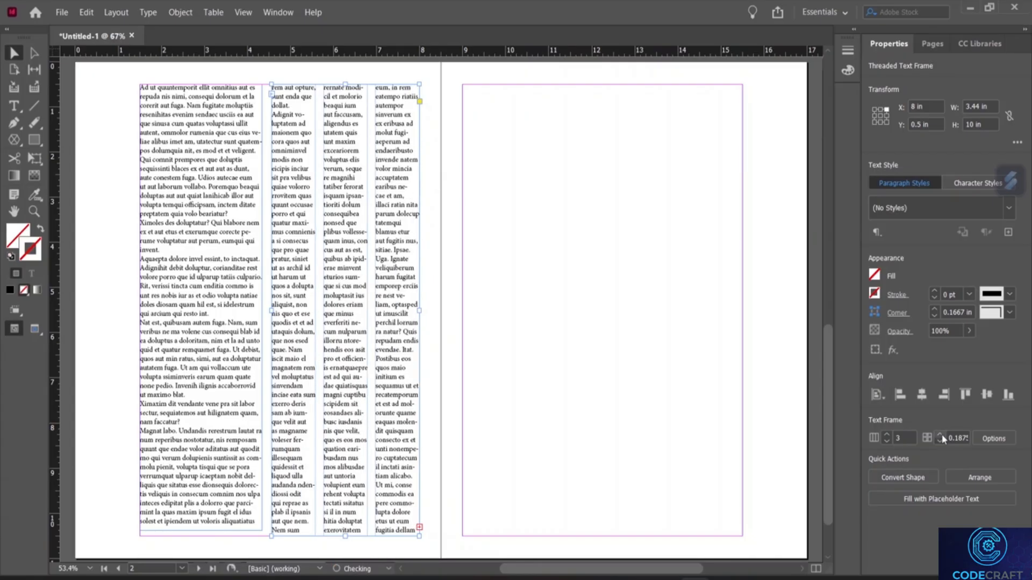
click(942, 434)
click(942, 434)
click(942, 435)
click(942, 437)
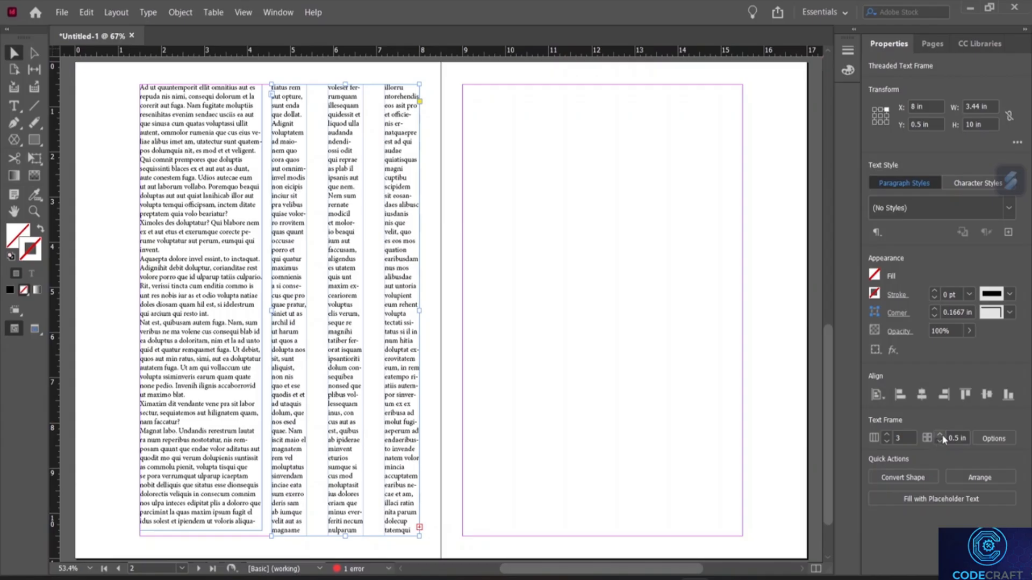
Reduce the column gutter of the three-column frame to 0 in
click(939, 440)
click(938, 440)
click(938, 439)
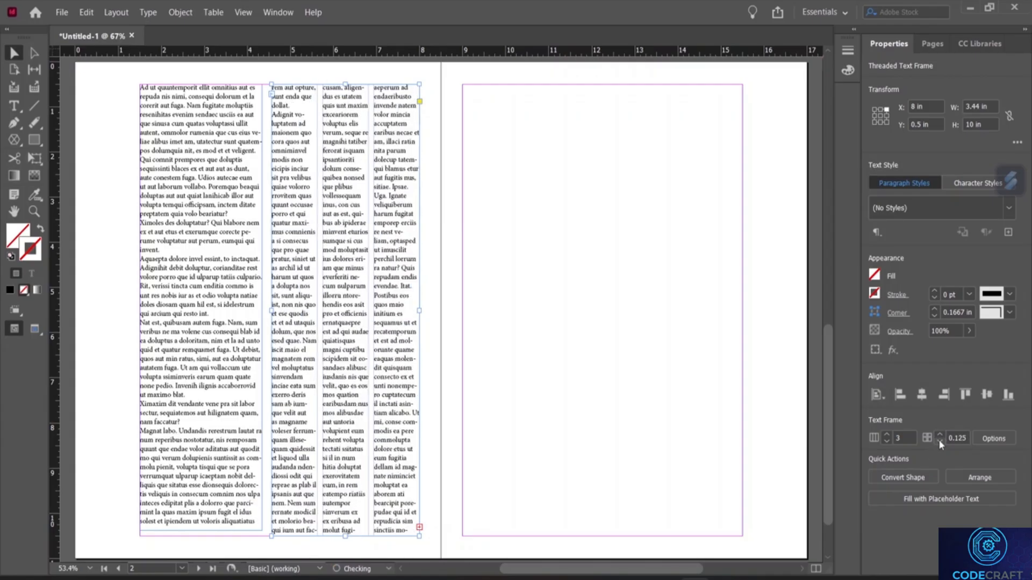
click(938, 439)
click(938, 440)
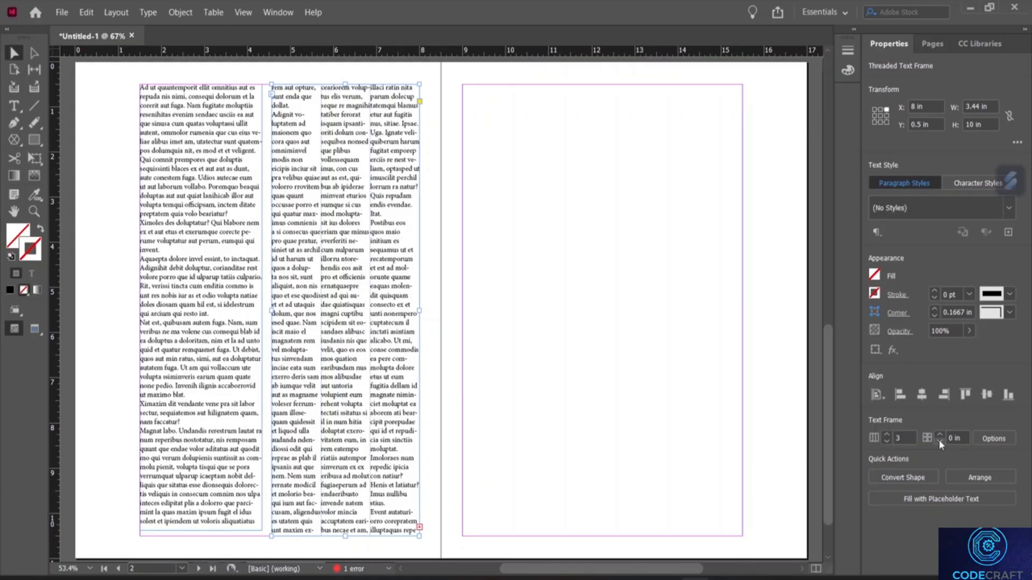
Undo the last two gutter reductions in the three-column frame
click(199, 97)
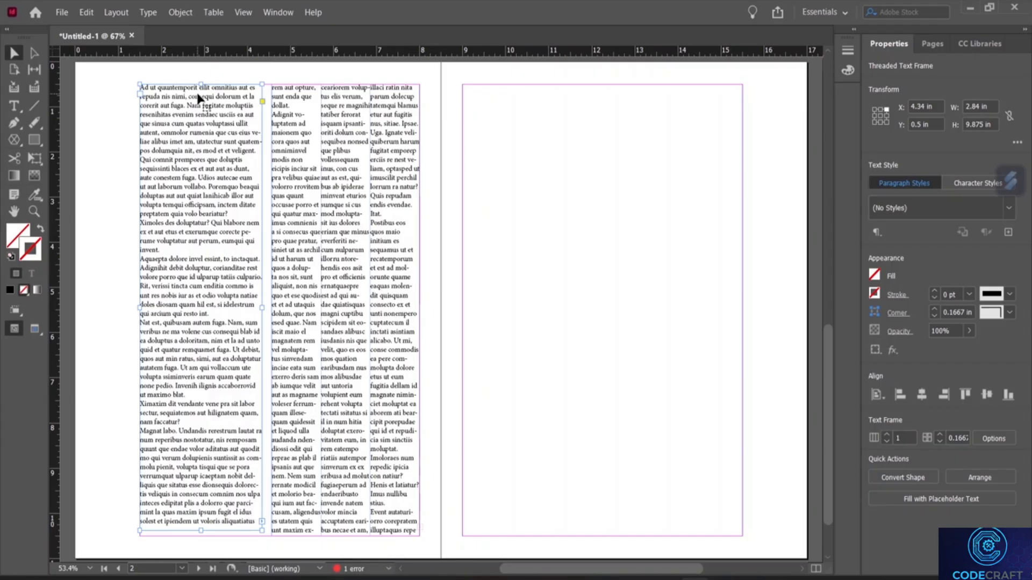
key(ctrl+z)
key(ctrl+z)
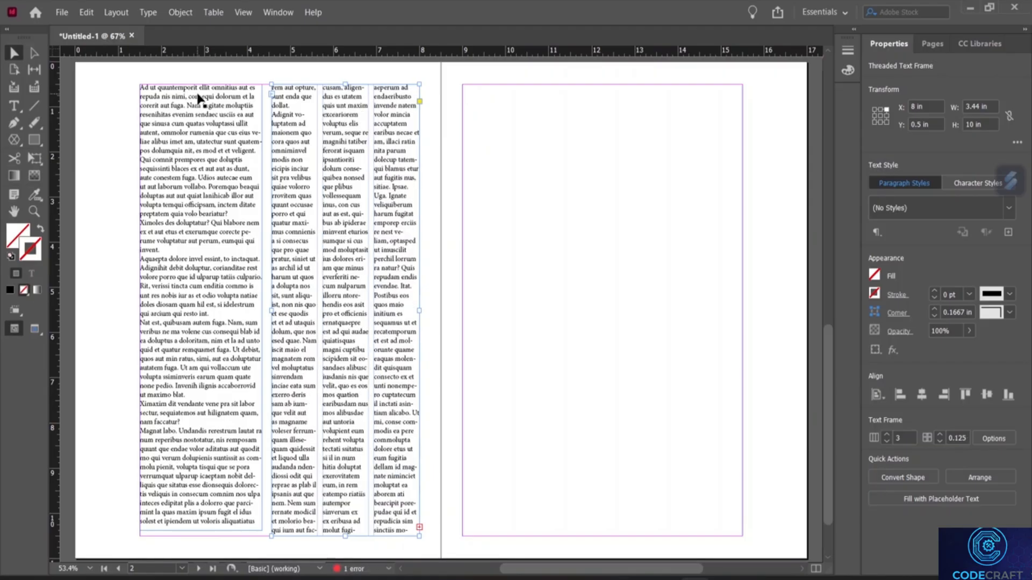
Delete both the narrow text frame and the three-column text frame from page 2
click(199, 159)
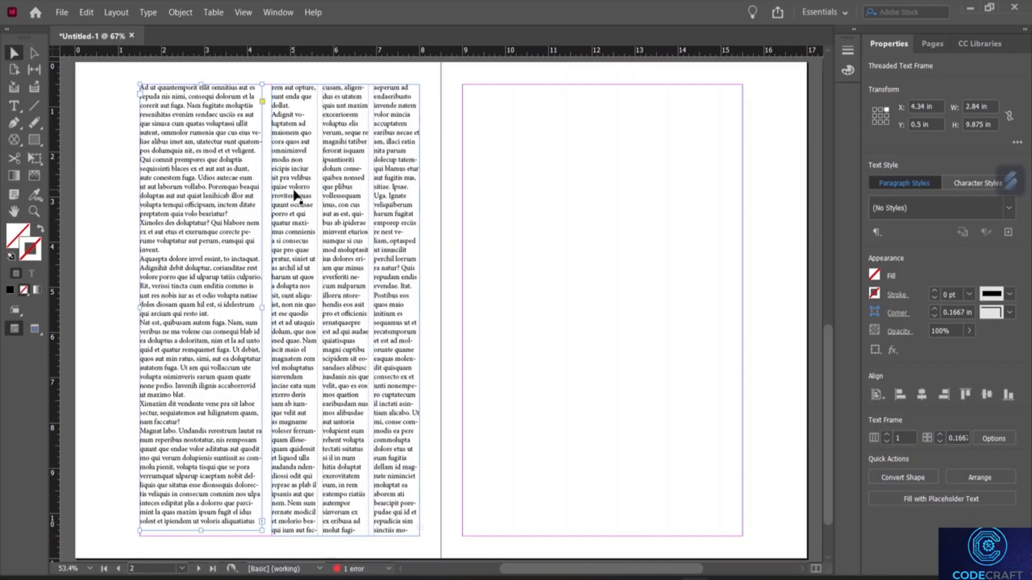
key(Delete)
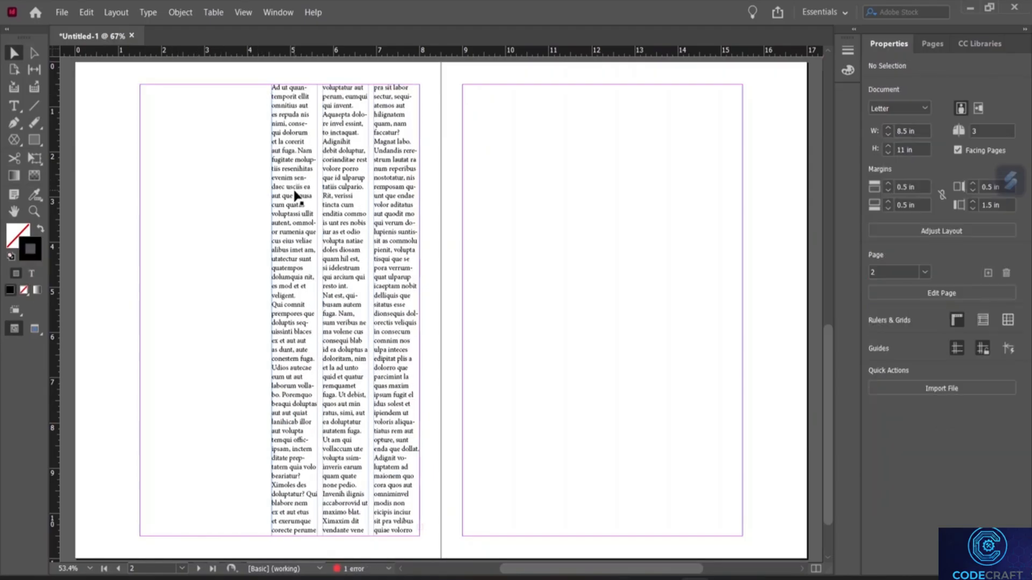
click(362, 188)
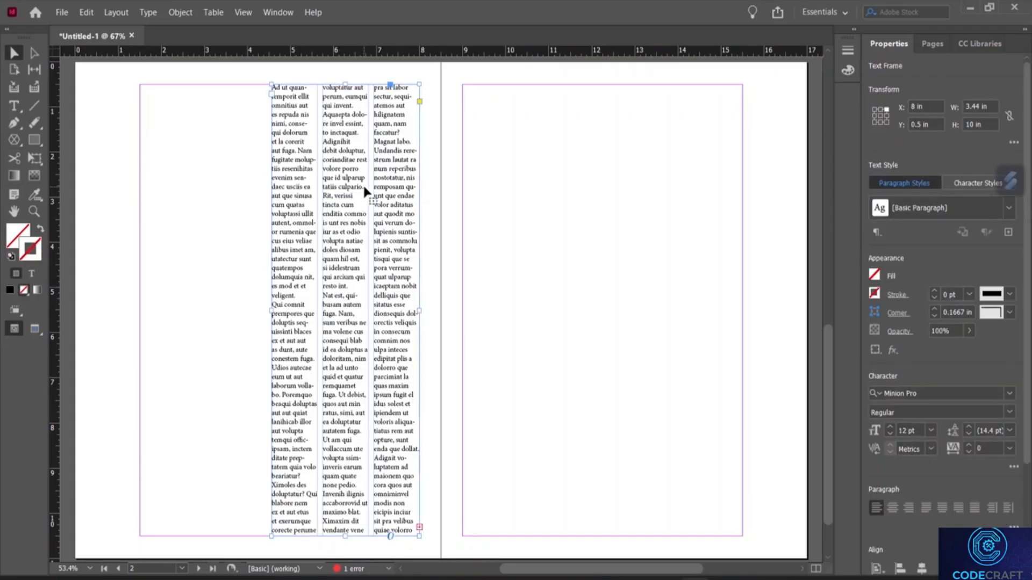
key(Delete)
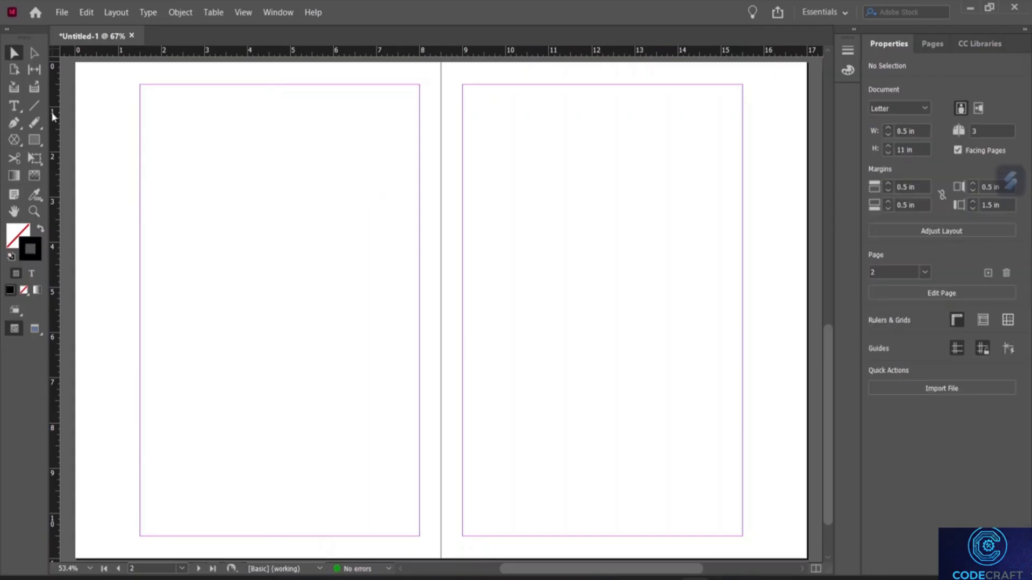
Start placing an external file and search the OneDrive Desktop folder for "word document"
click(16, 108)
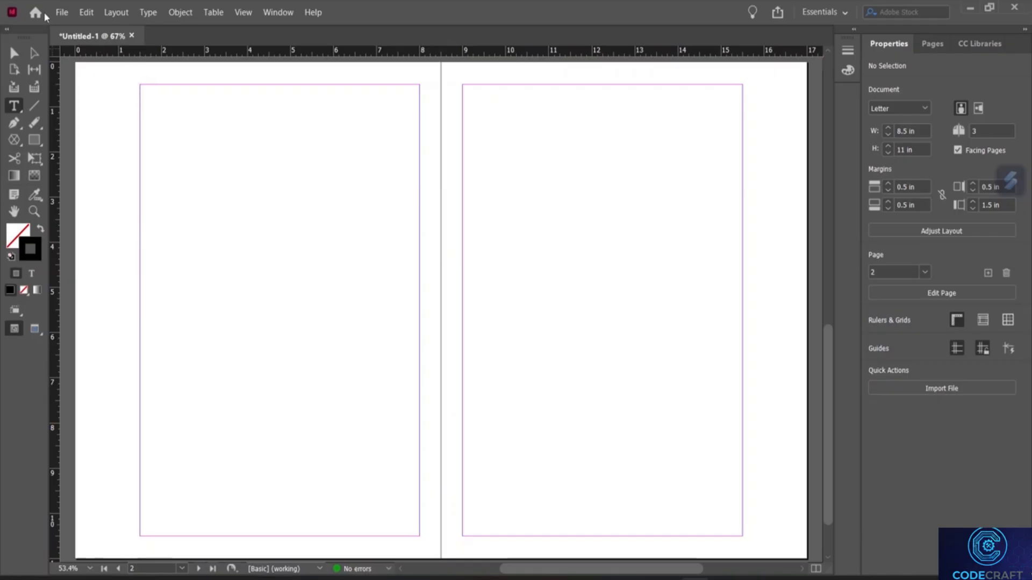
click(63, 13)
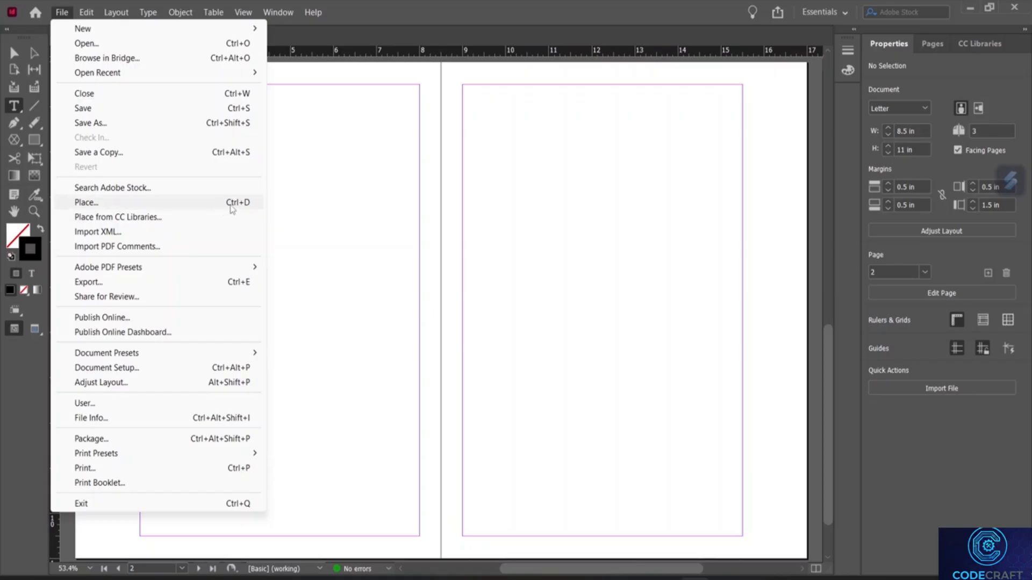
click(197, 207)
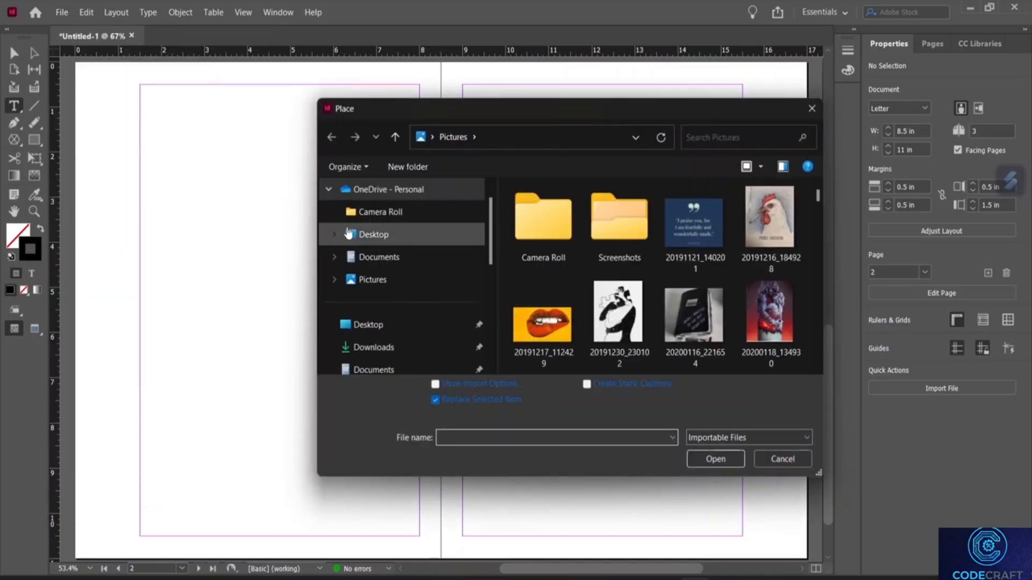
click(392, 233)
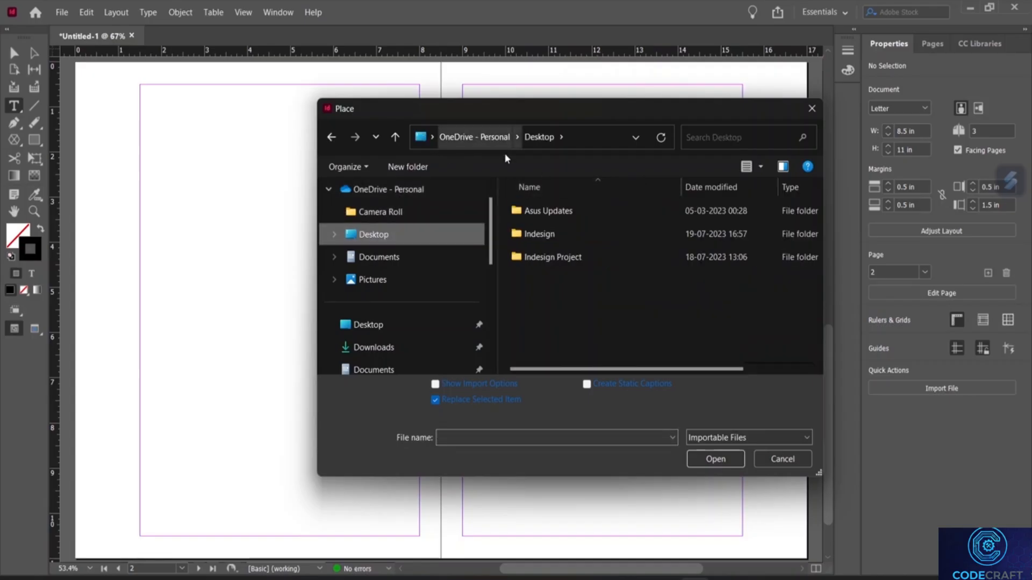
click(707, 136)
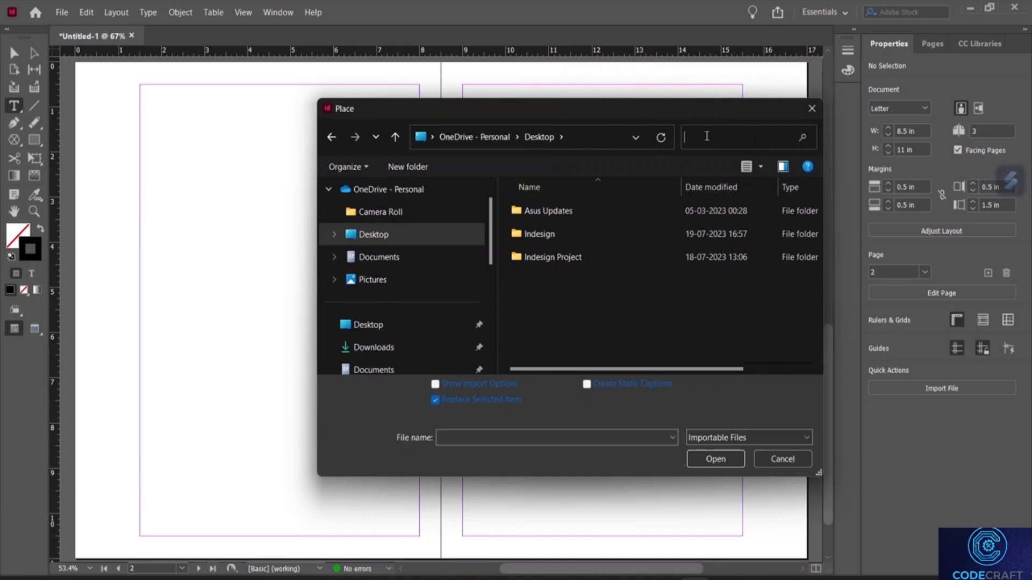
text(word d)
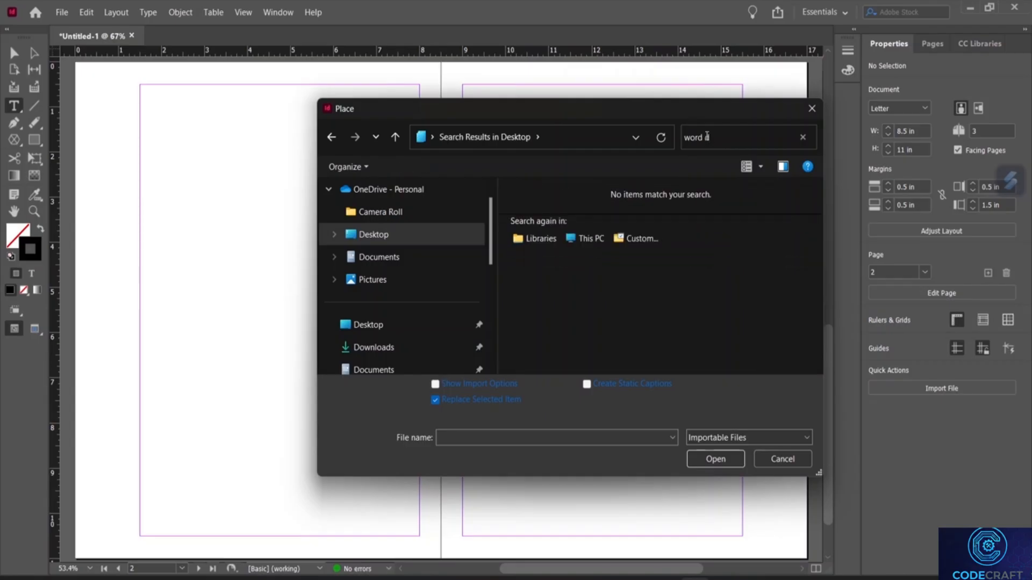
text(ocument)
Place the file Word document - Copy from Downloads on page 2, skipping font replacement, in a frame about 6.5 x 9.42 in
scroll(418, 301, down, 1)
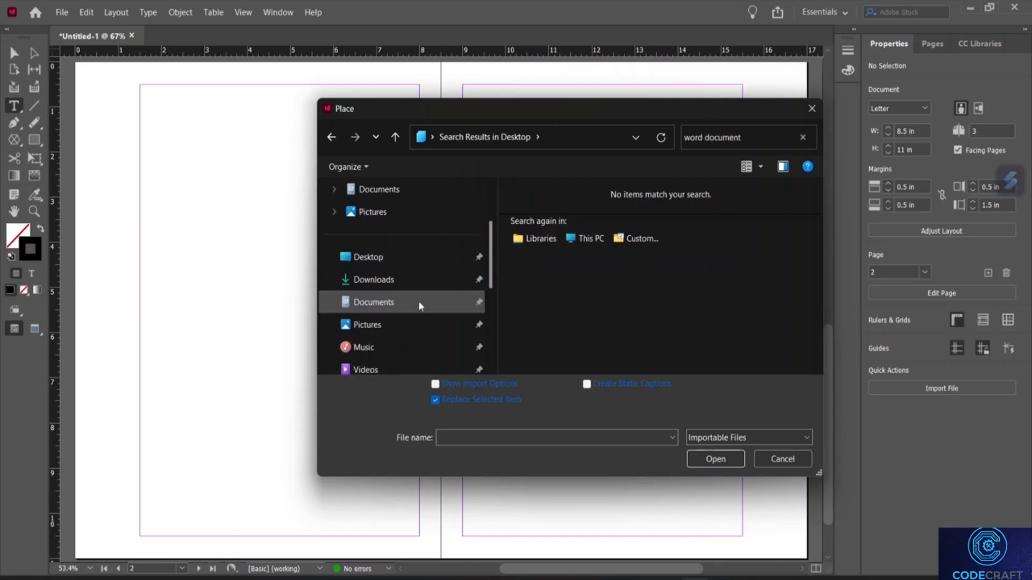
click(394, 281)
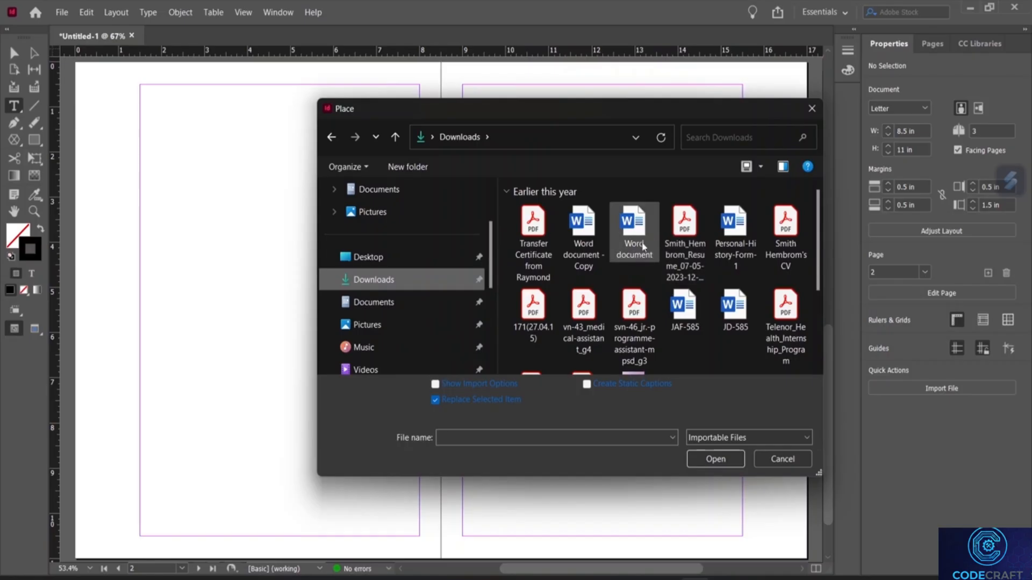
click(585, 245)
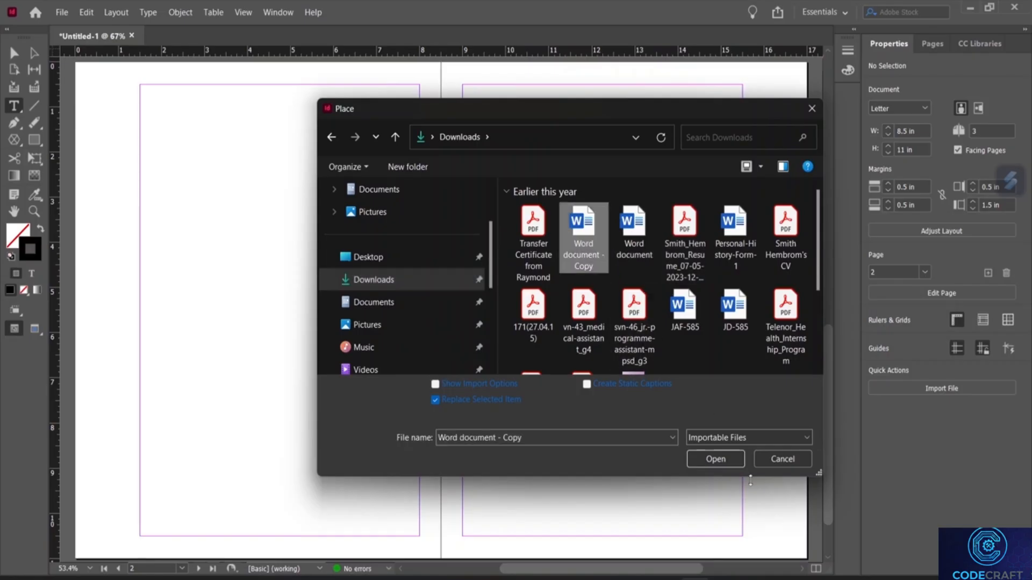
click(716, 459)
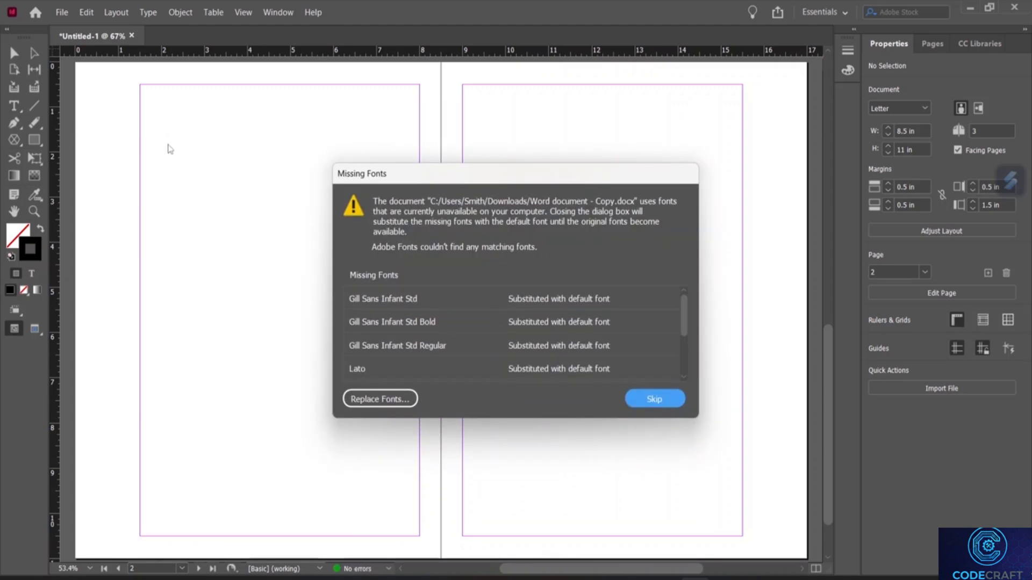
click(654, 399)
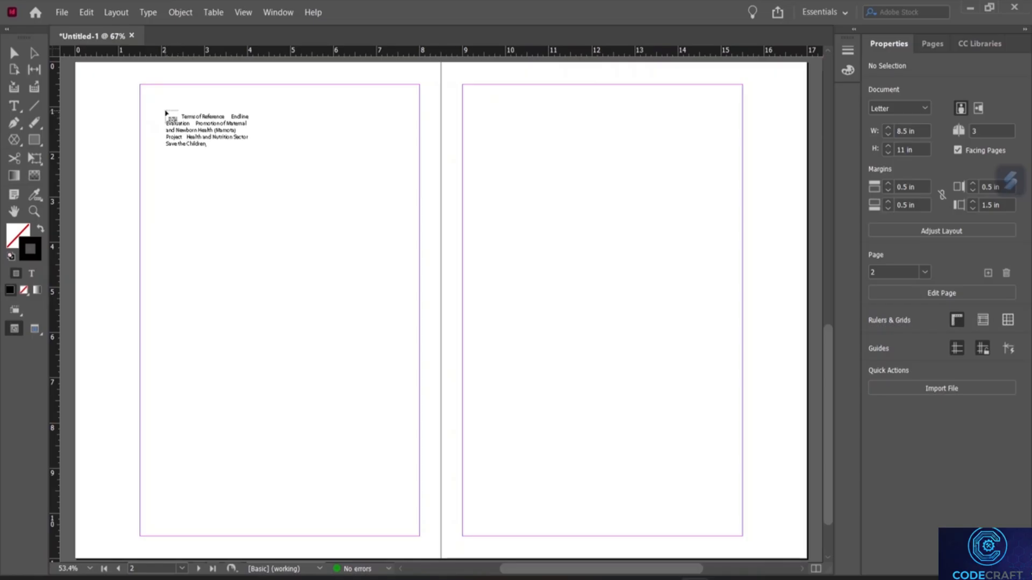
click(167, 110)
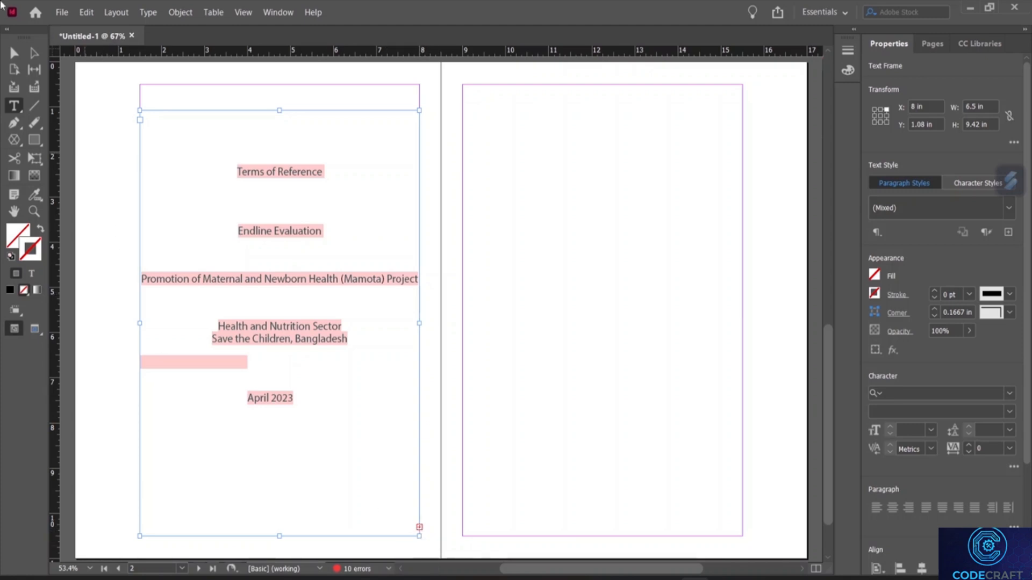
Flow the page 2 frame's overset text into a threaded frame about 6.5 x 9.36 in on page 3
click(14, 52)
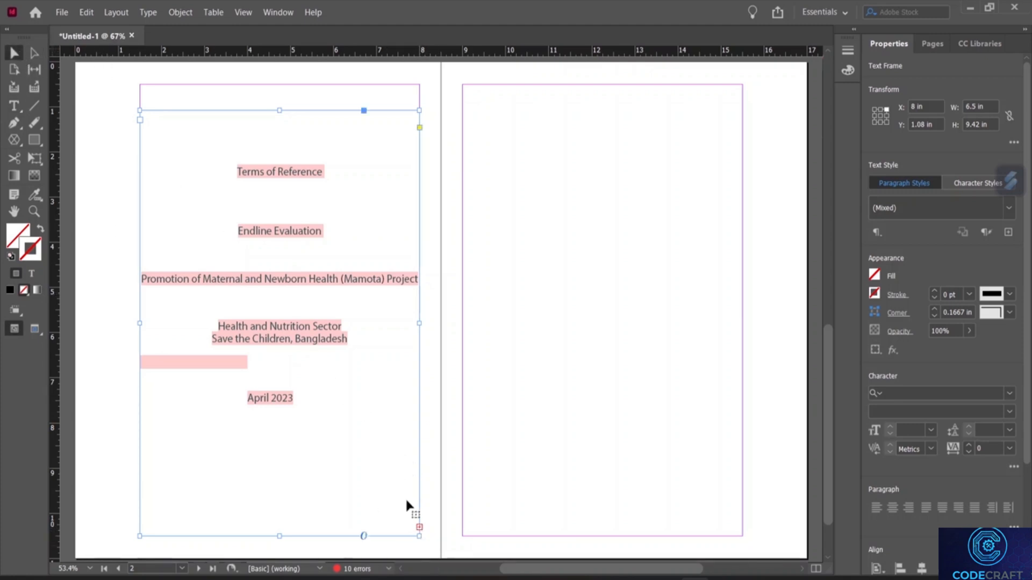
click(419, 527)
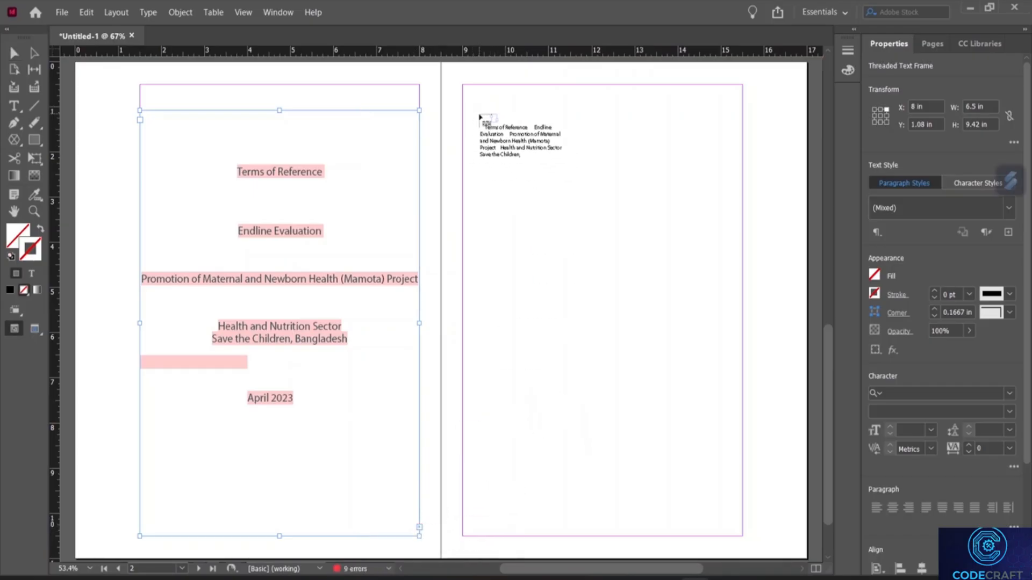
click(478, 116)
scroll(559, 223, down, 2)
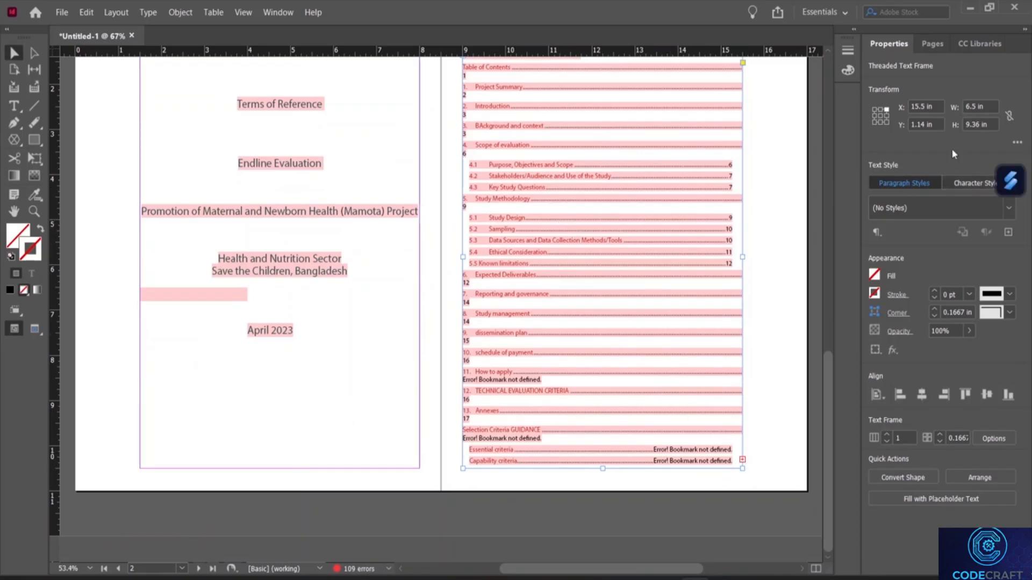
Add six pages after page 3 so the document runs to page 9
click(935, 44)
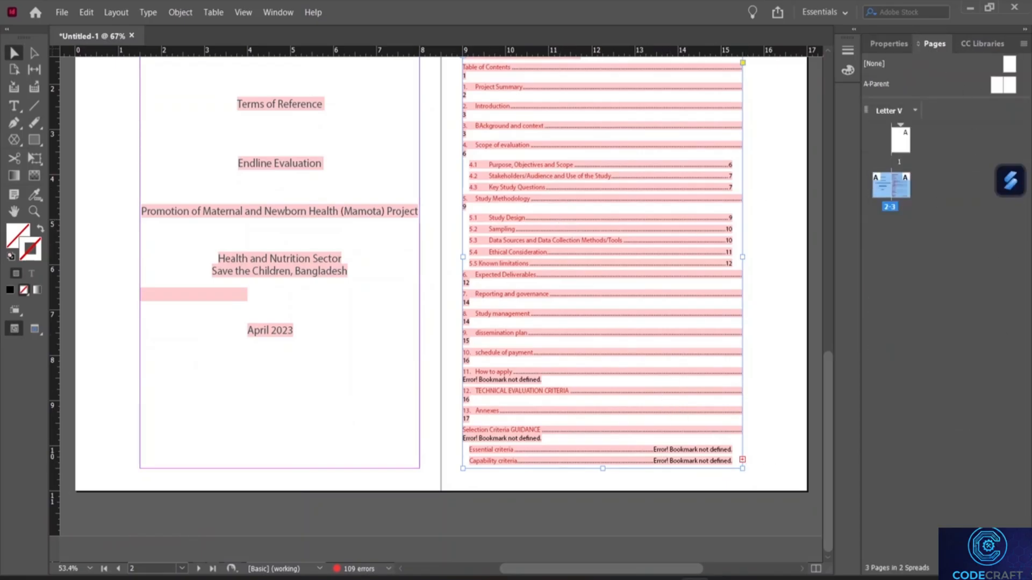
click(1003, 568)
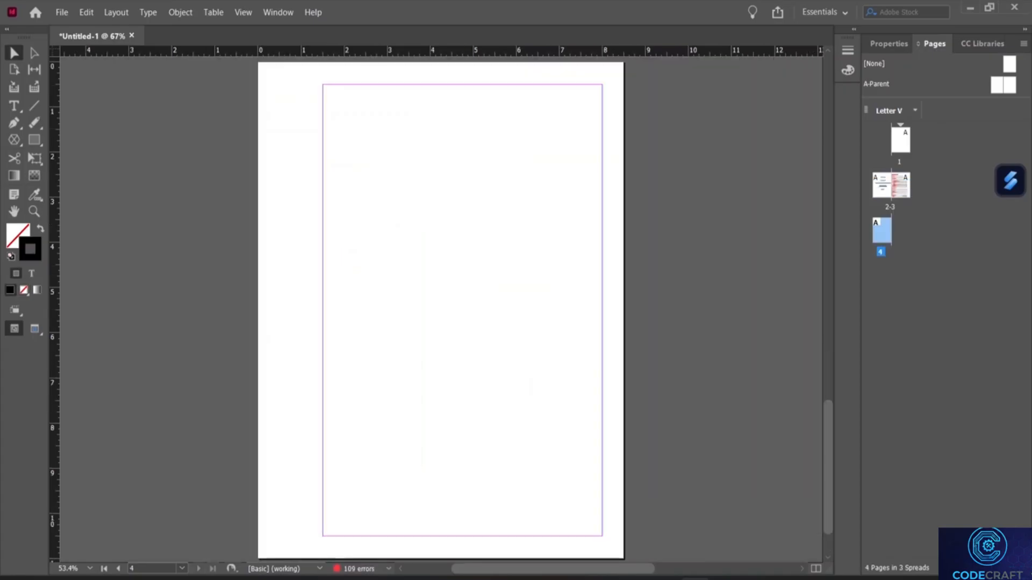
click(1003, 568)
click(1003, 568)
click(1003, 568)
click(1002, 568)
click(1003, 568)
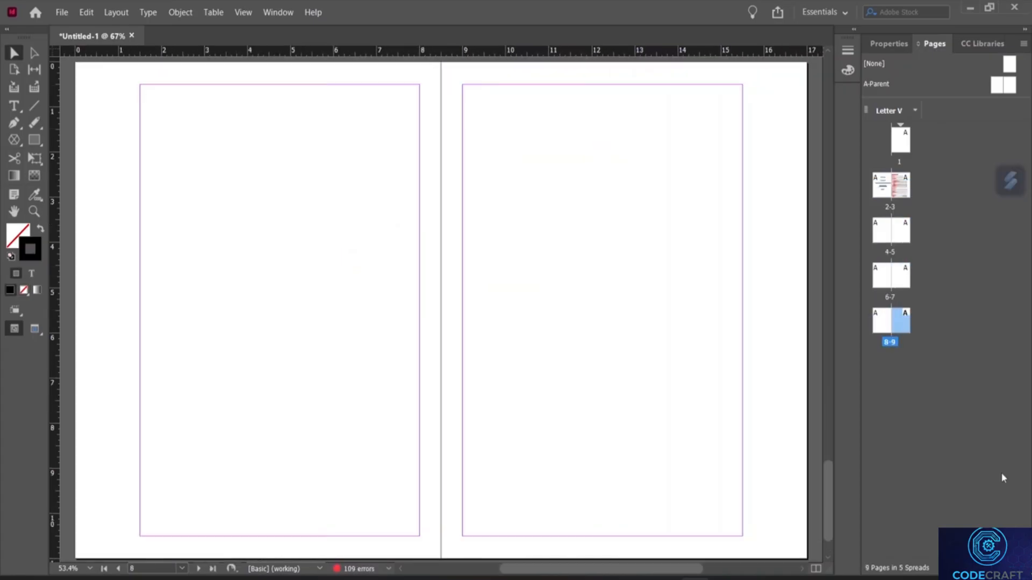
Flow the overset text of the page 3 frame into a threaded frame near the top of page 4
scroll(624, 195, up, 15)
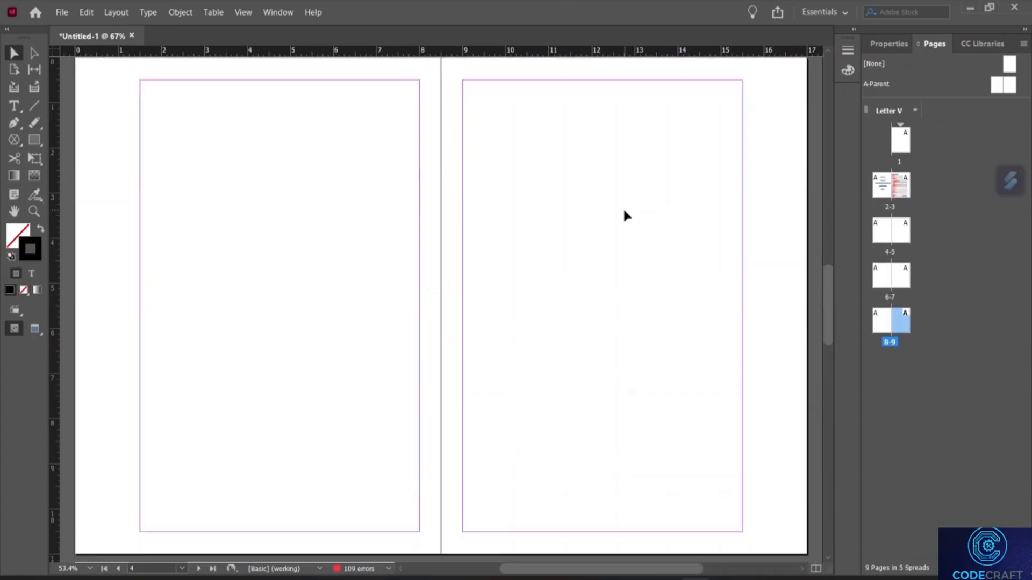
scroll(624, 214, up, 6)
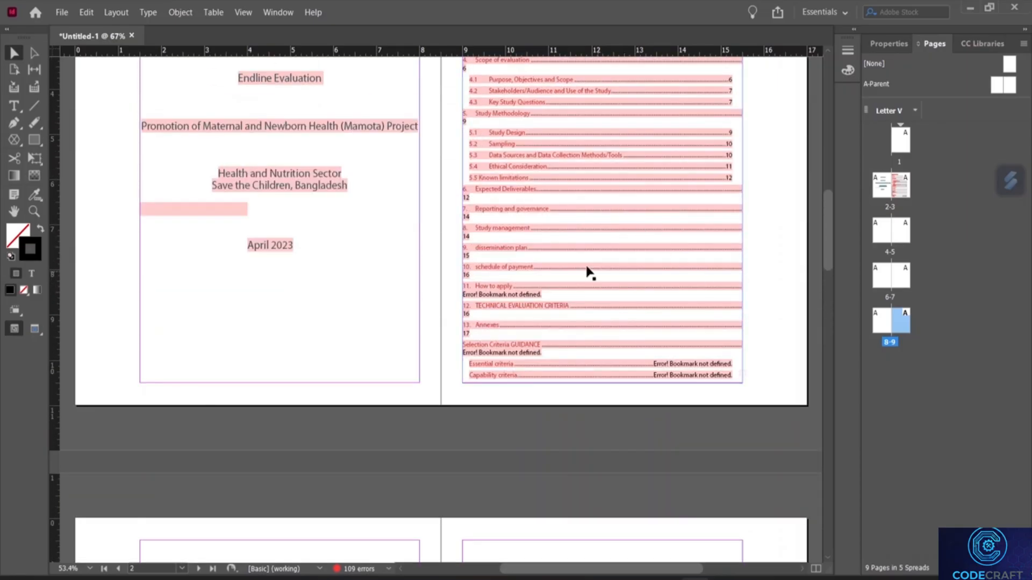
click(741, 378)
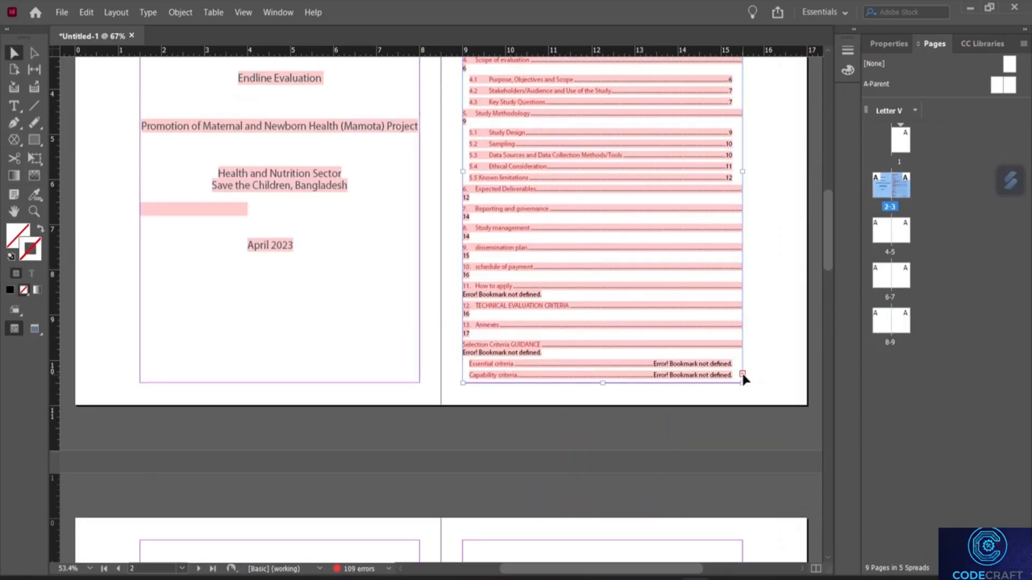
click(742, 375)
scroll(203, 456, down, 5)
click(182, 414)
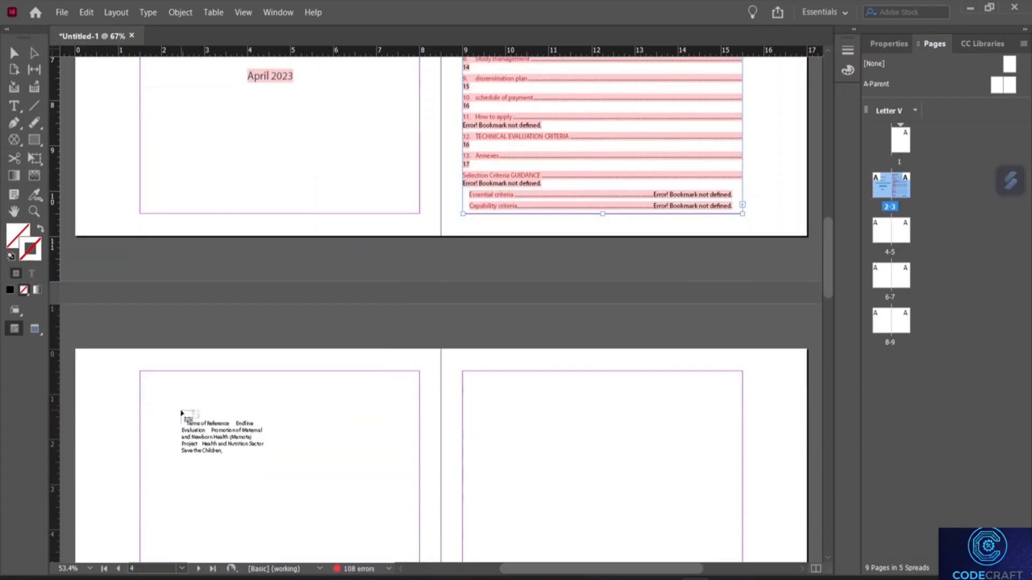
Flow the overset text of the page 4 frame into a threaded frame covering the lower part of page 5's margin area
scroll(227, 402, down, 4)
scroll(403, 307, up, 3)
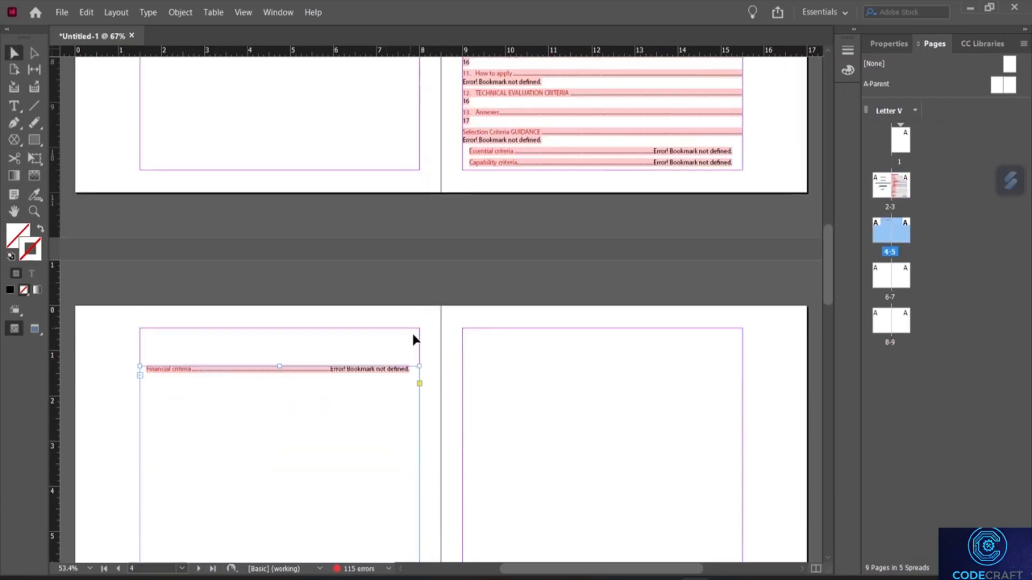
scroll(413, 341, down, 6)
click(419, 433)
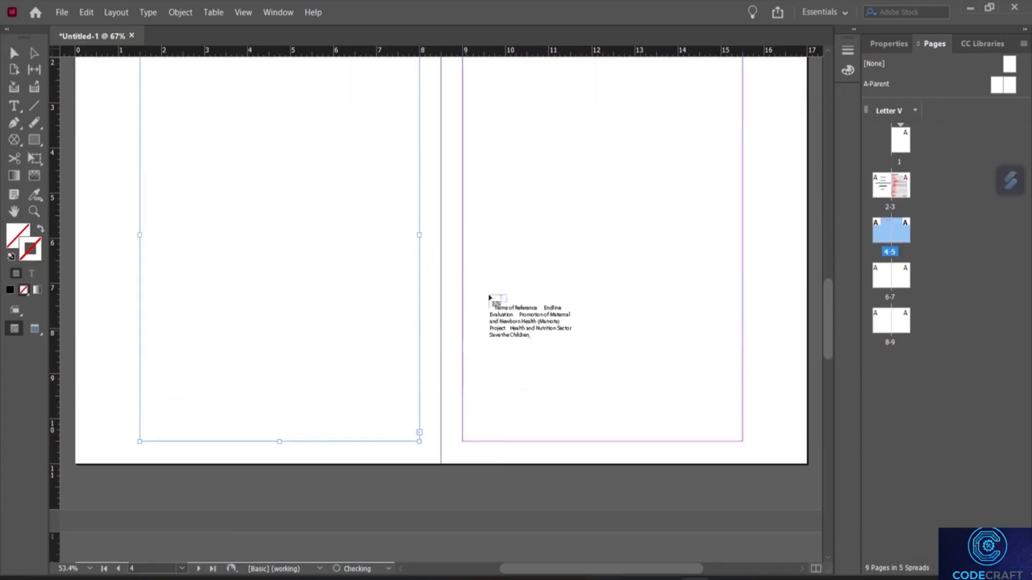
click(502, 169)
scroll(502, 172, down, 2)
scroll(521, 179, up, 3)
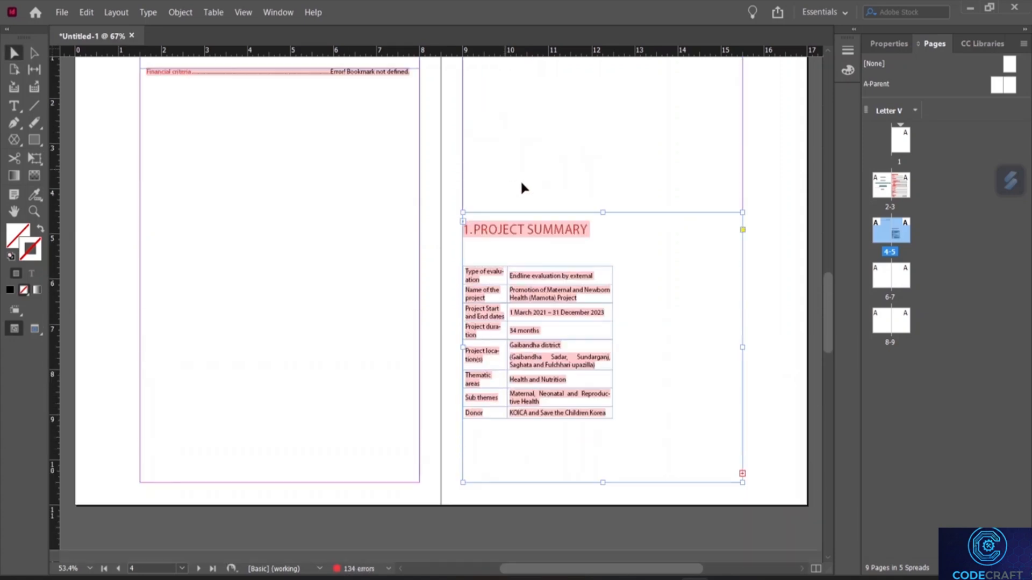
Flow the overset text of the page 5 frame into a threaded frame near the top of page 6
scroll(764, 359, down, 1)
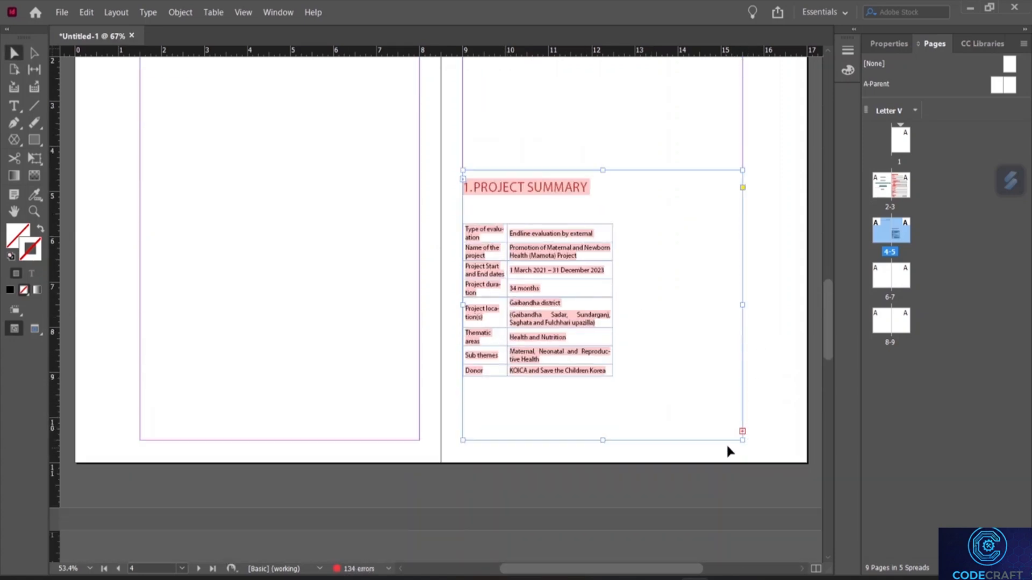
click(742, 431)
scroll(553, 327, down, 6)
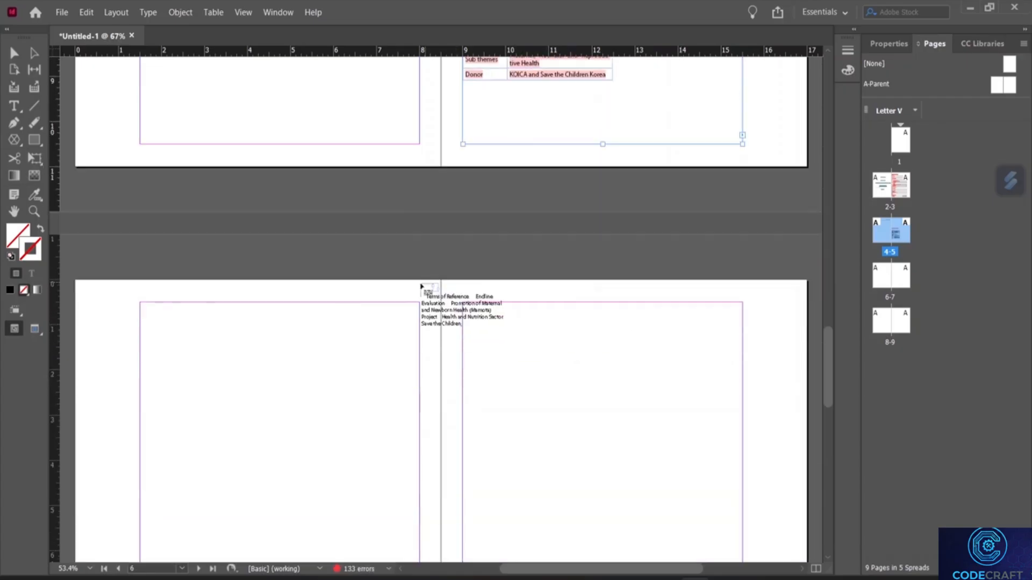
scroll(421, 286, down, 3)
click(168, 223)
Flow the overset text of the page 6 frame into a threaded frame filling the lower part of page 7's margin area
scroll(323, 251, down, 7)
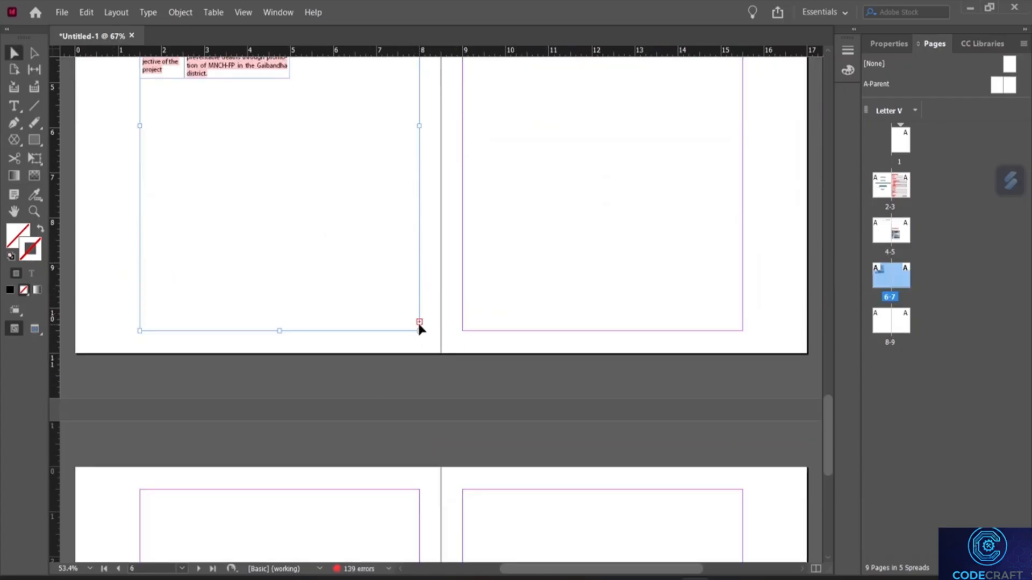
click(419, 322)
click(530, 141)
scroll(534, 137, up, 3)
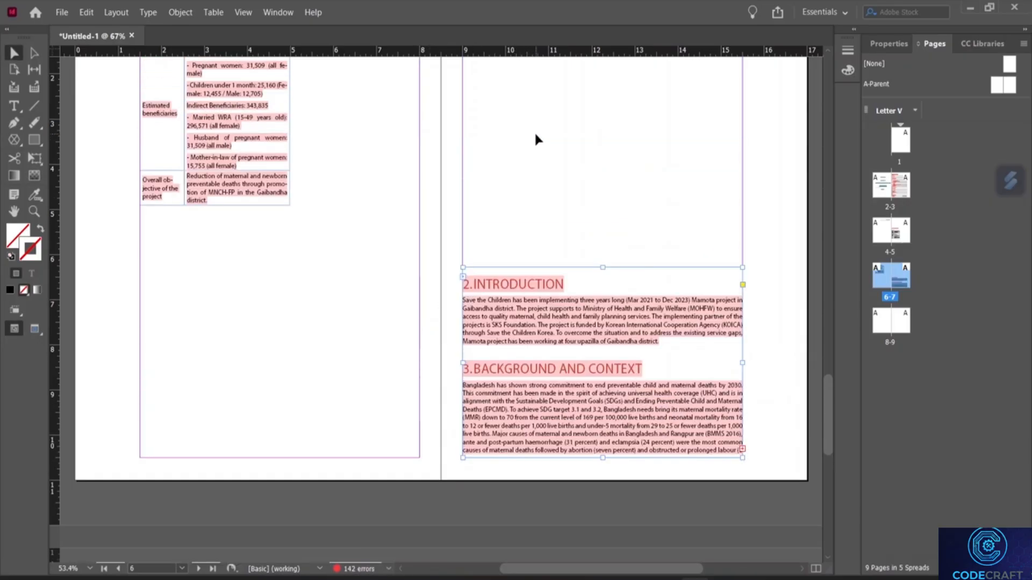
scroll(537, 135, up, 3)
Flow the overset text of the page 7 frame into a threaded frame starting slightly below page 8's upper margin
scroll(438, 219, down, 8)
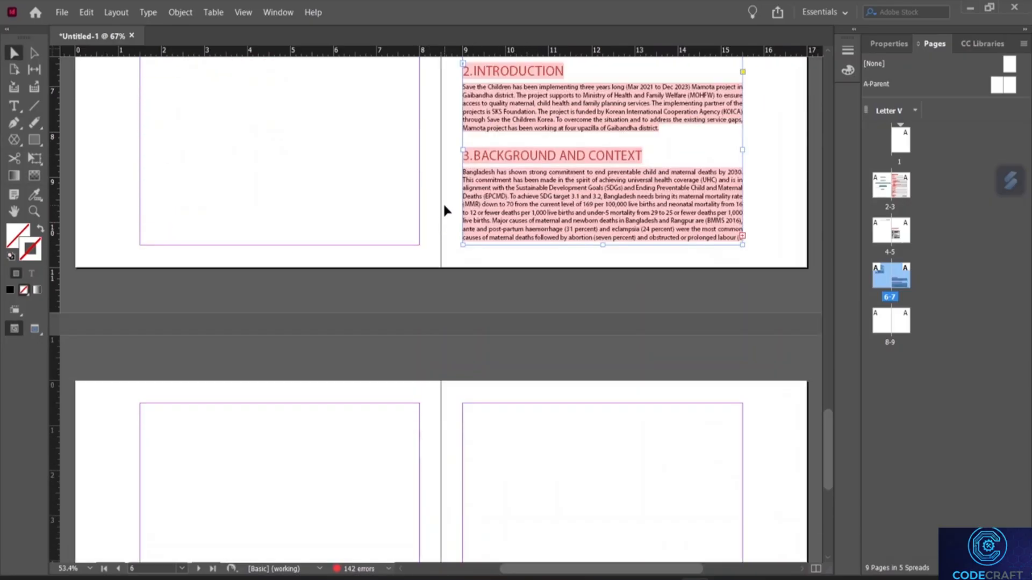
scroll(444, 209, down, 12)
scroll(423, 279, up, 8)
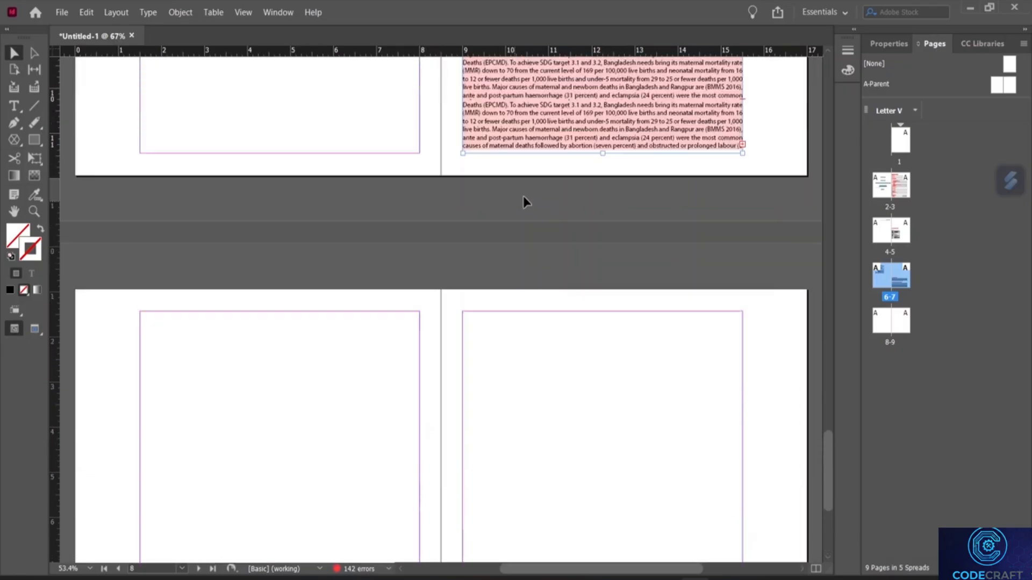
scroll(524, 202, up, 3)
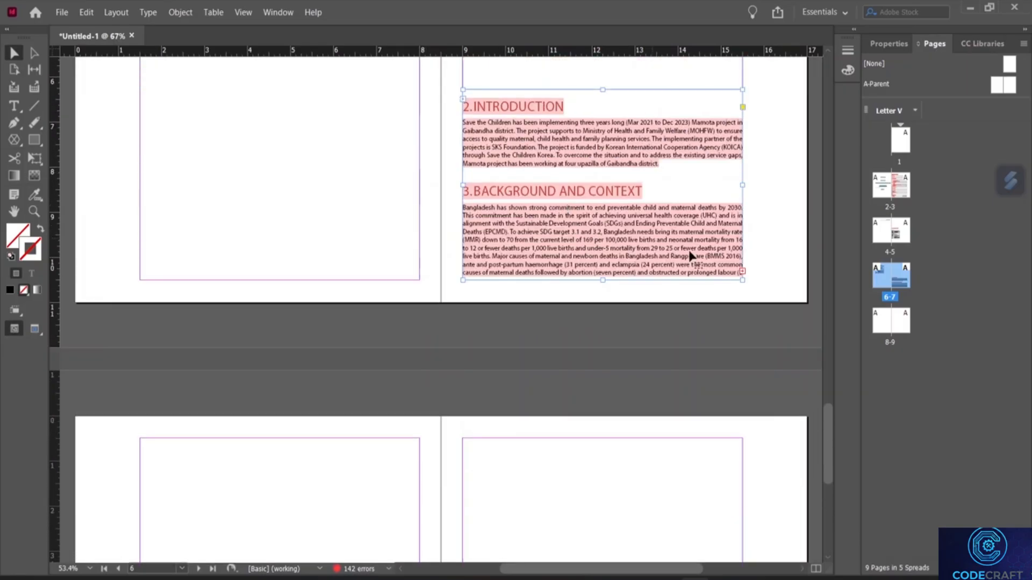
click(742, 273)
scroll(161, 344, down, 4)
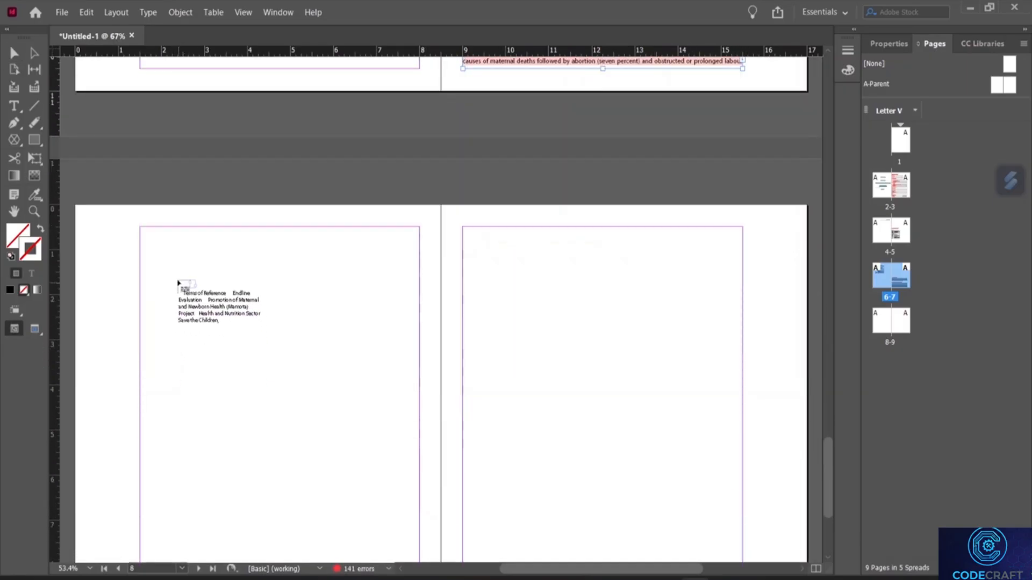
click(178, 282)
Flow the overset text of the page 8 frame into a threaded frame starting about 3 in down page 9
scroll(246, 272, down, 4)
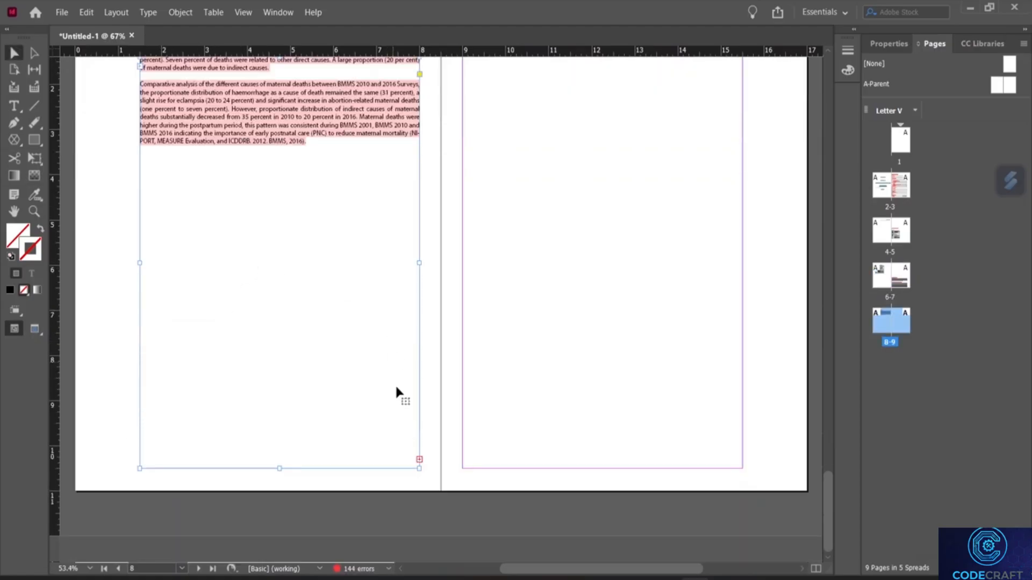
click(421, 458)
click(505, 132)
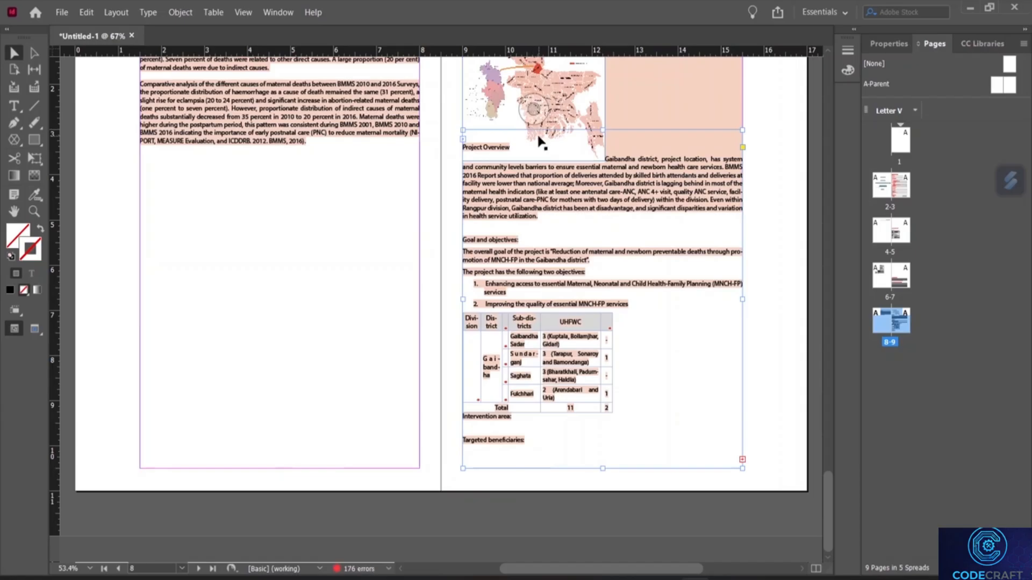
Delete pages 2 through 9 from the document, keeping only page 1
scroll(549, 154, up, 5)
scroll(545, 161, up, 5)
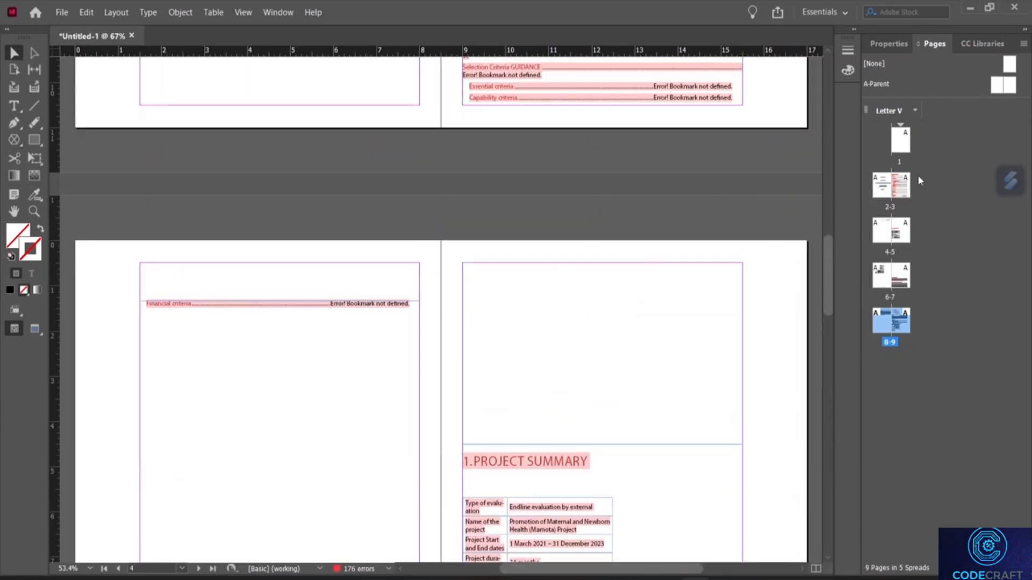
scroll(618, 299, up, 5)
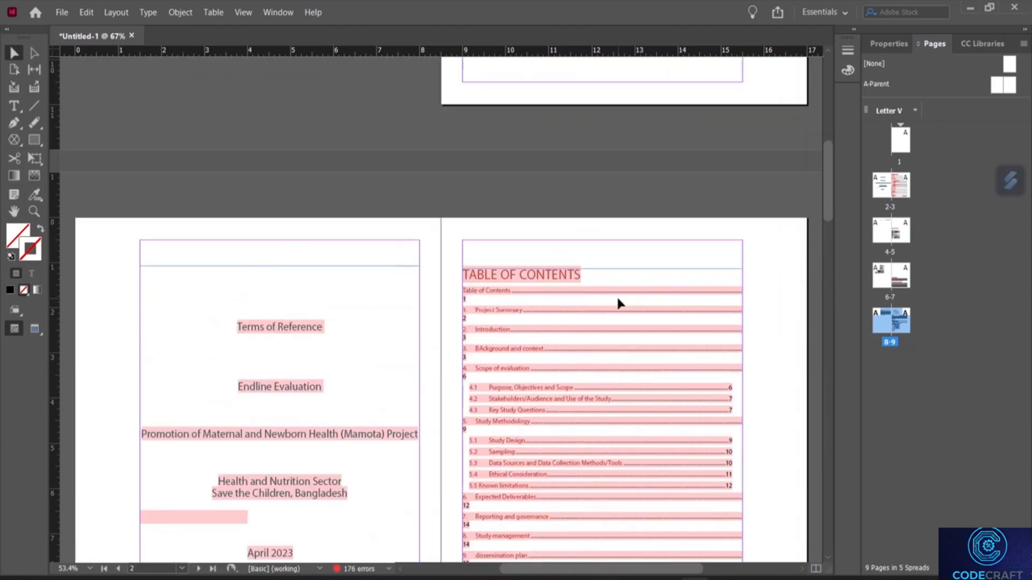
scroll(616, 305, up, 5)
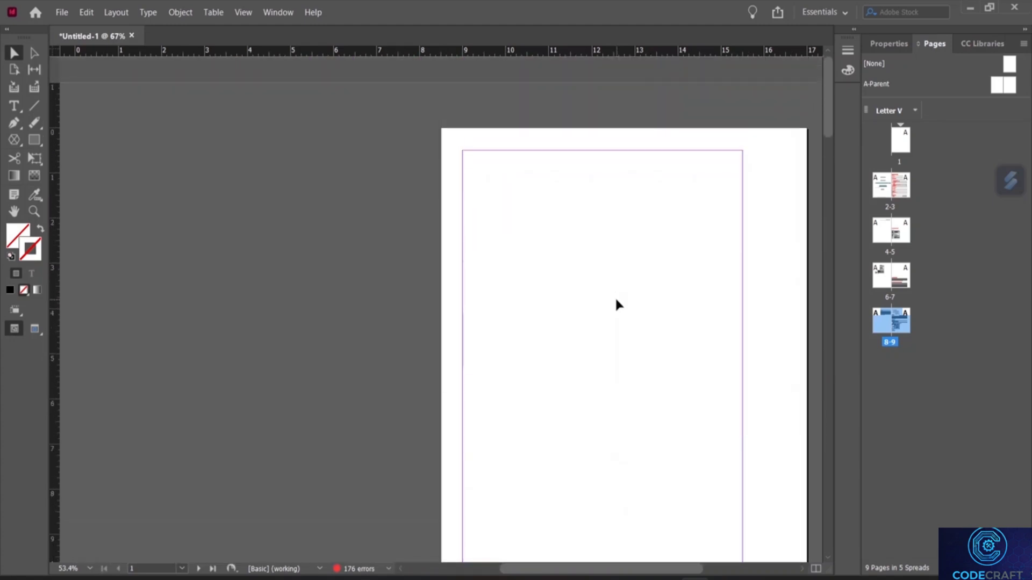
scroll(618, 307, down, 2)
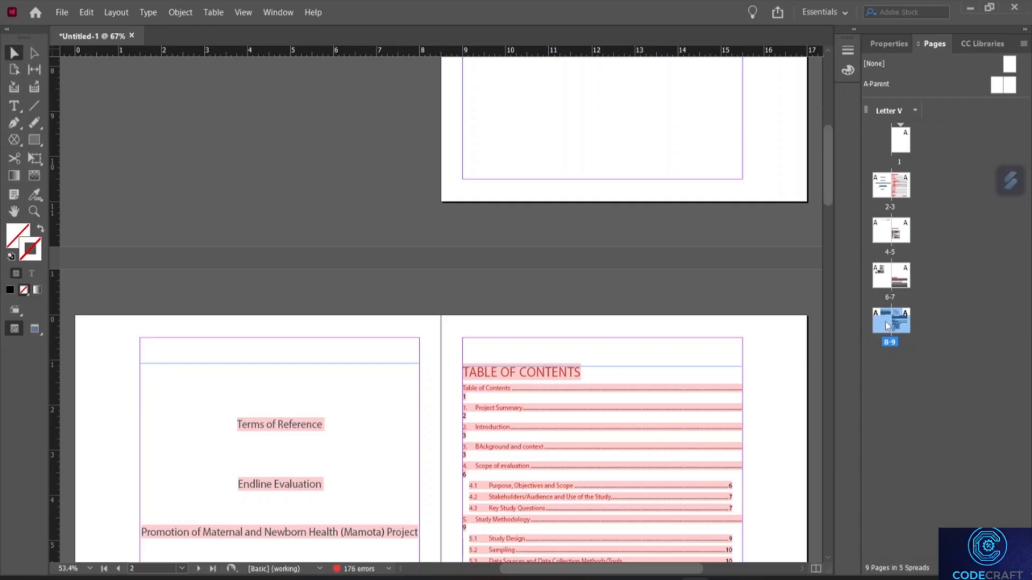
shift+click(886, 277)
shift+click(893, 232)
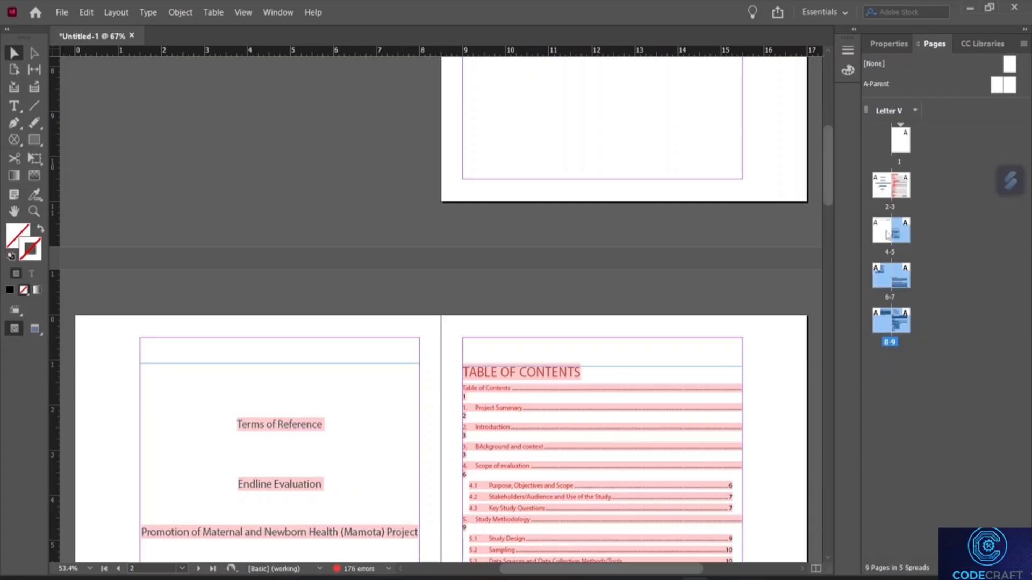
ctrl+click(884, 231)
ctrl+click(880, 192)
ctrl+click(904, 191)
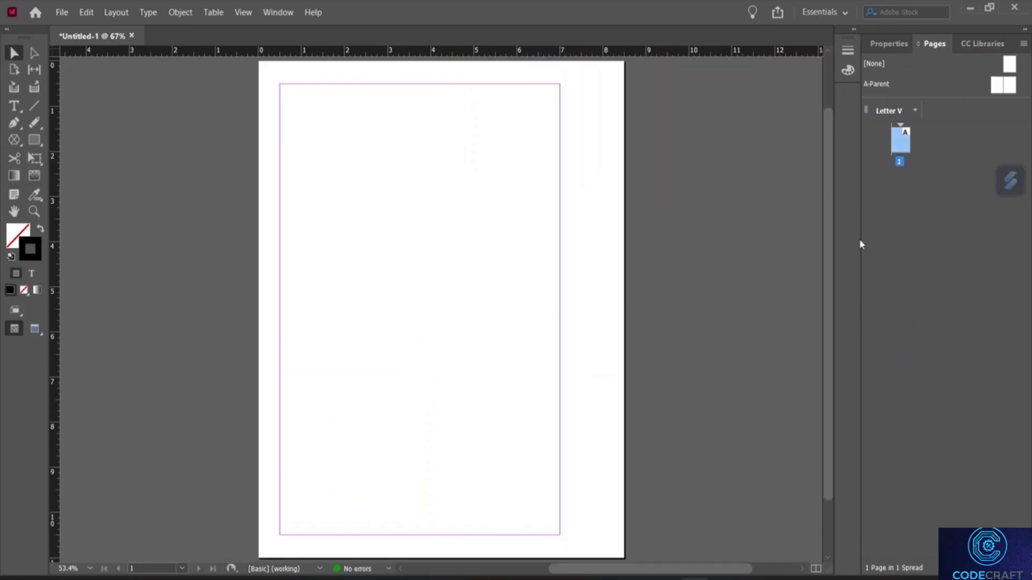
On the A-Parent spread, draw and copy a rectangle about 7.02 x 0.5 in along the left page's upper edge, from outer margin to spine
double_click(878, 84)
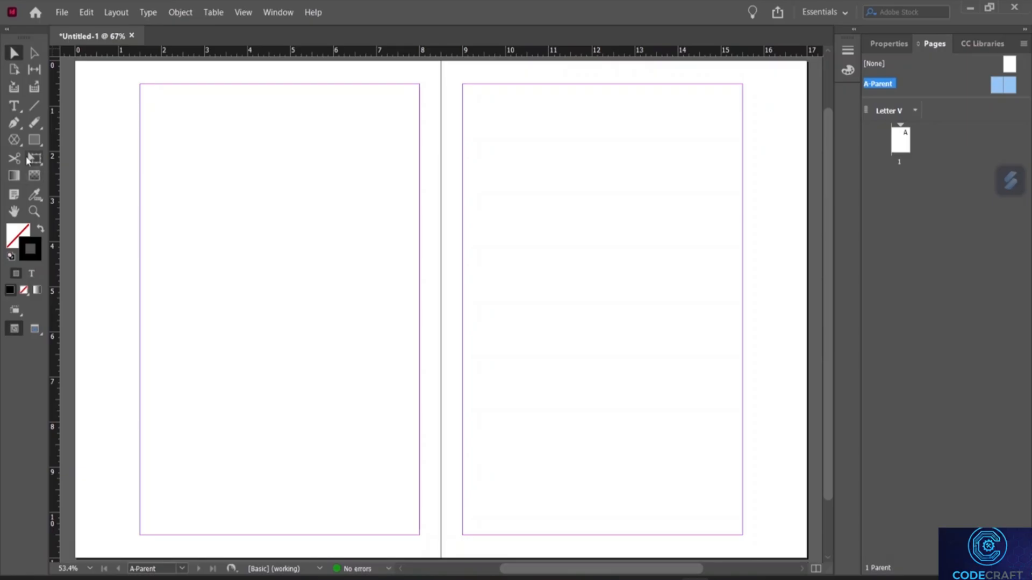
click(34, 140)
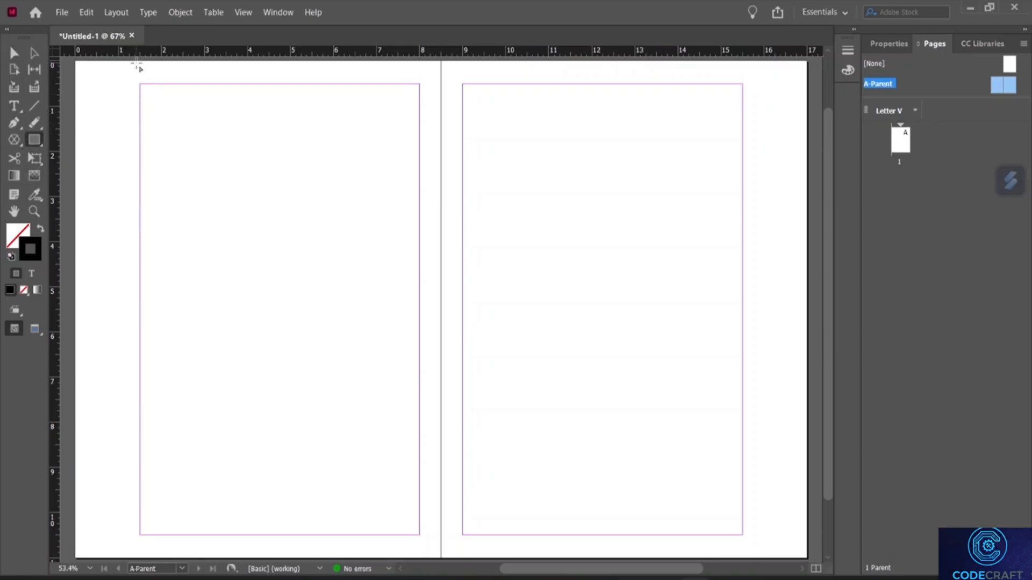
mouse_move(139, 61)
mouse_down()
mouse_move(146, 89)
mouse_move(442, 84)
mouse_up()
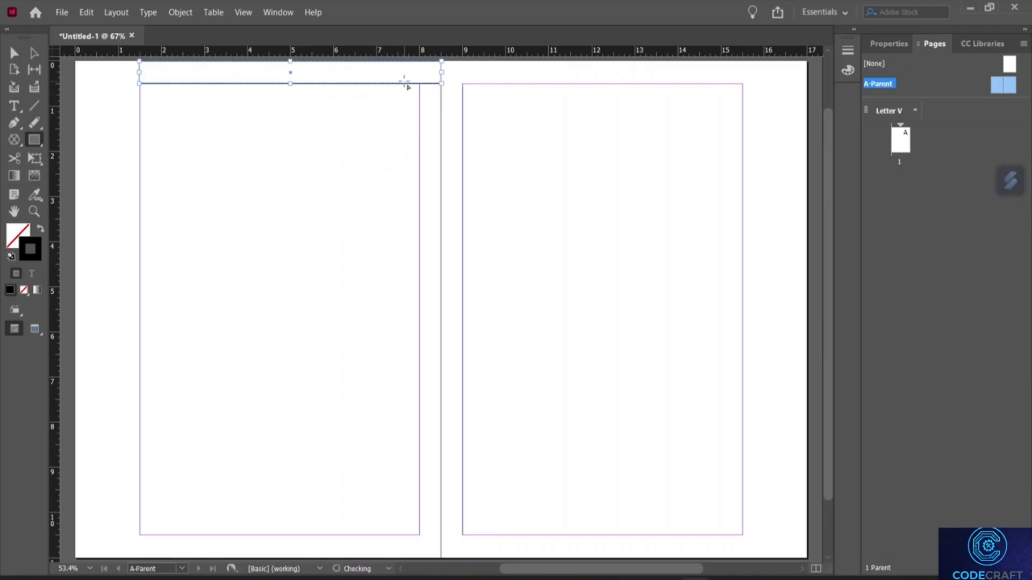
right_click(390, 73)
click(424, 96)
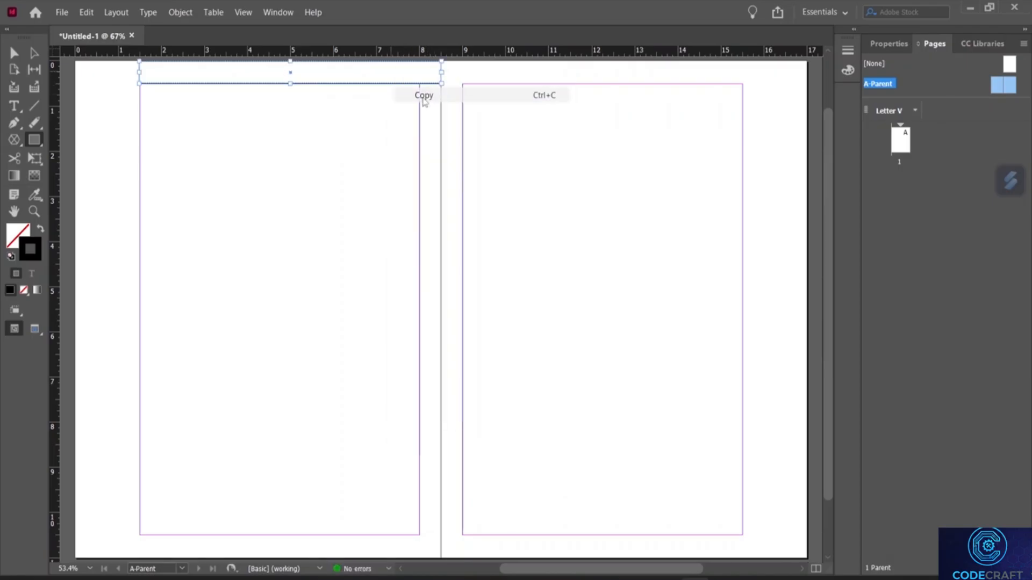
click(529, 77)
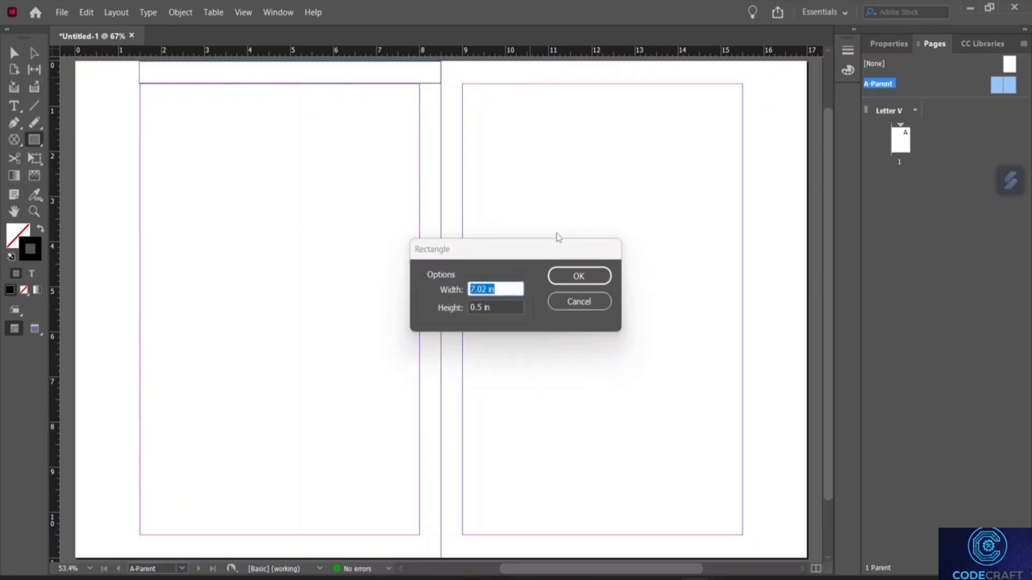
click(577, 302)
click(513, 75)
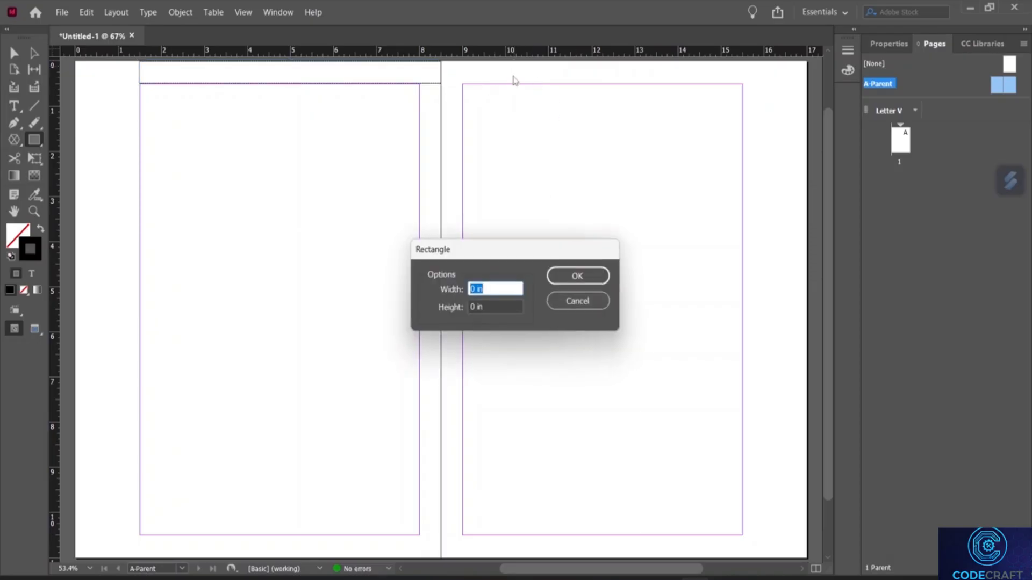
click(578, 302)
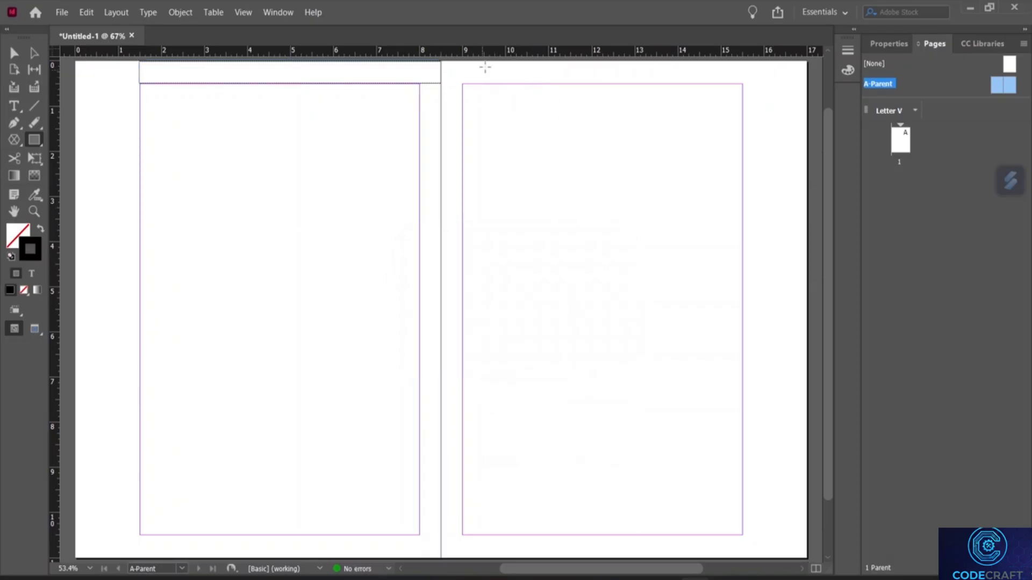
Paste the copied rectangle and move it to the upper edge of the right parent page, spanning from the spine to the outer margin
click(14, 54)
right_click(519, 78)
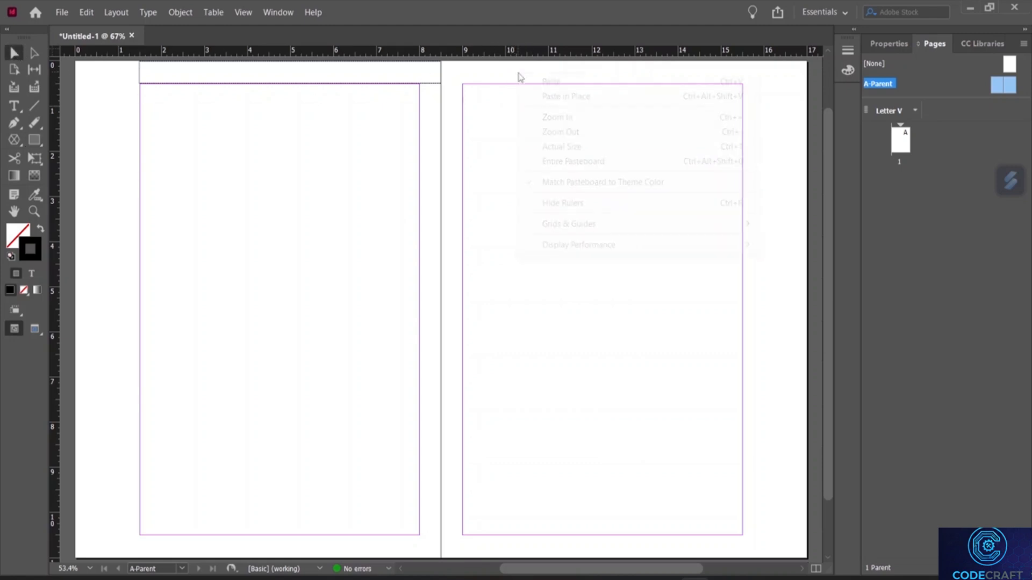
click(554, 82)
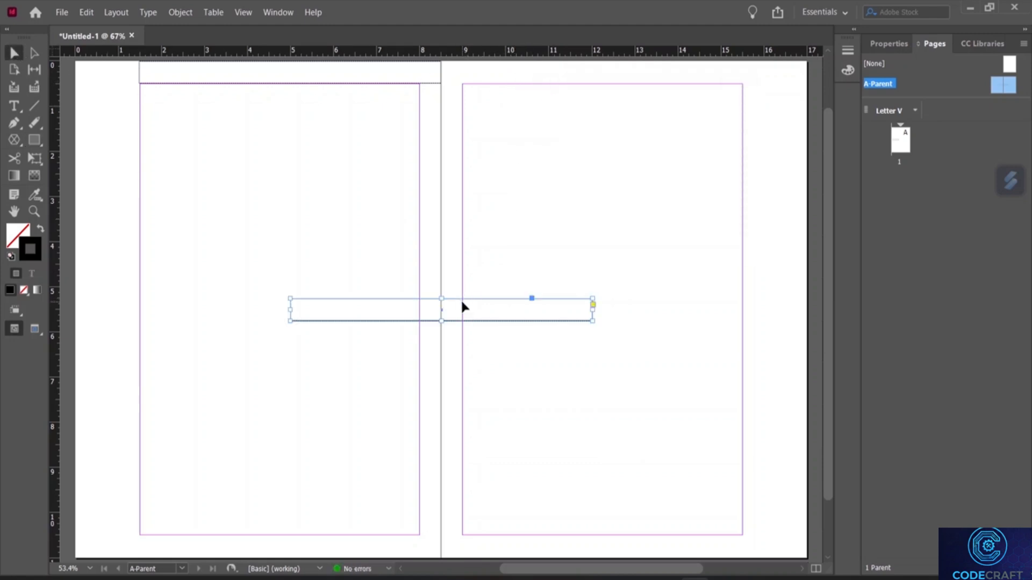
drag(463, 301, 595, 151)
click(459, 304)
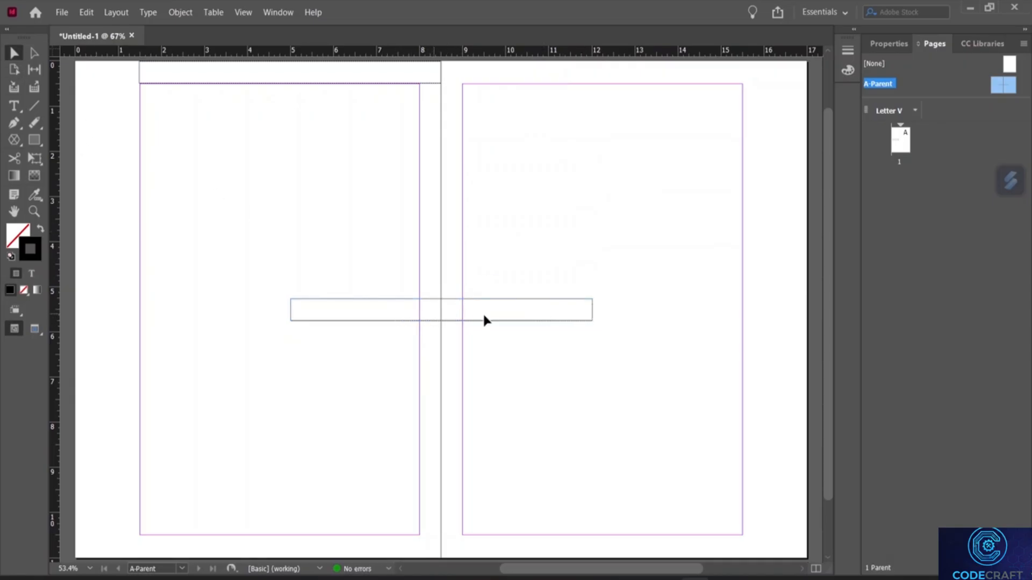
click(589, 321)
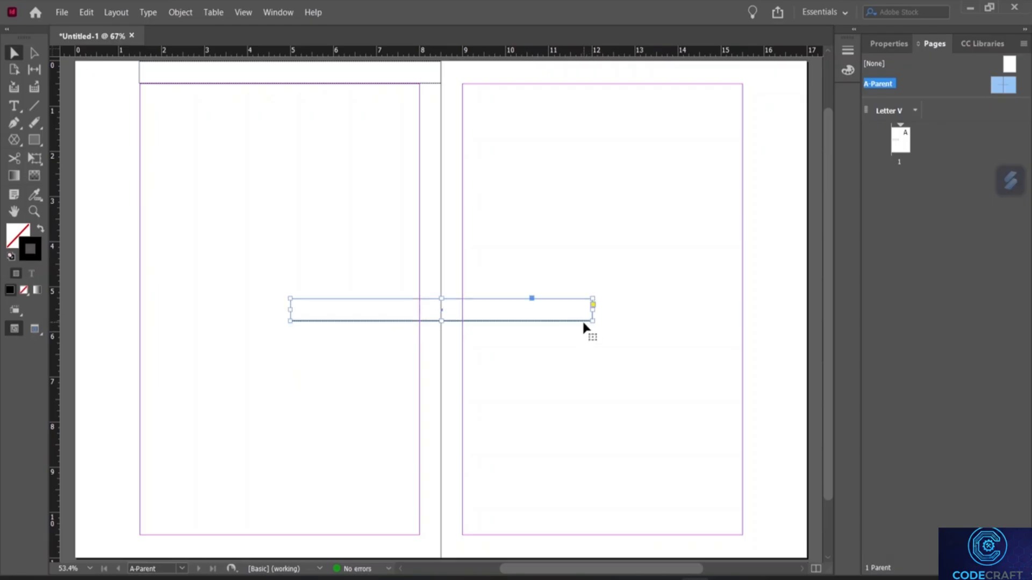
drag(585, 326, 734, 94)
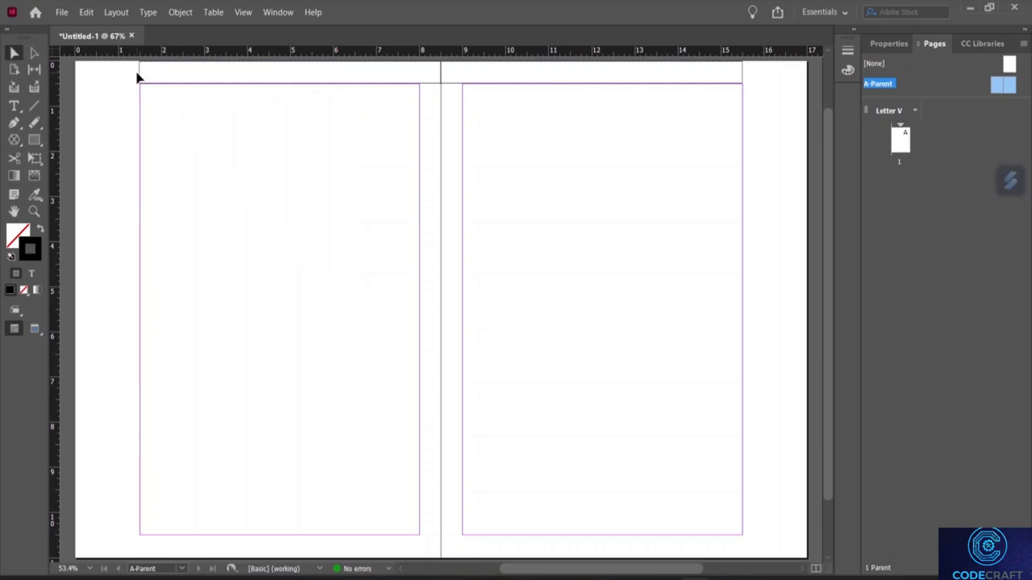
Fill the header rectangle on the left parent page with the red C=15 M=100 Y=100 swatch
click(140, 71)
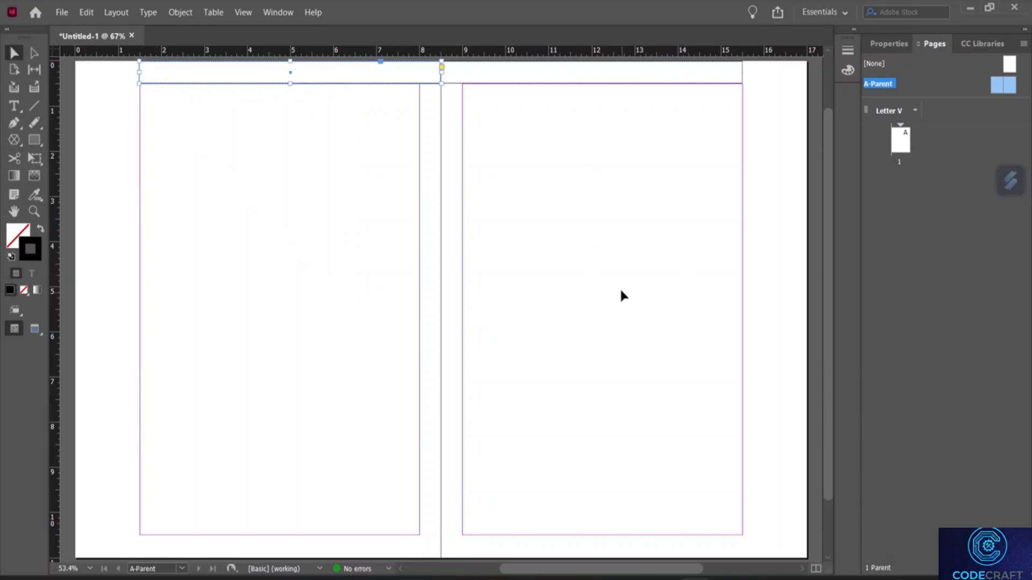
click(889, 43)
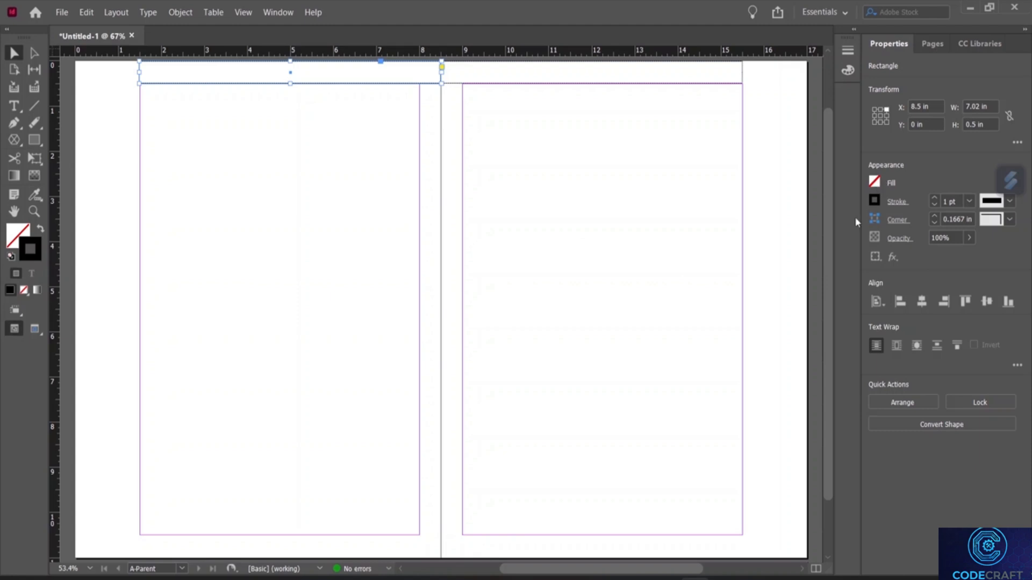
click(874, 181)
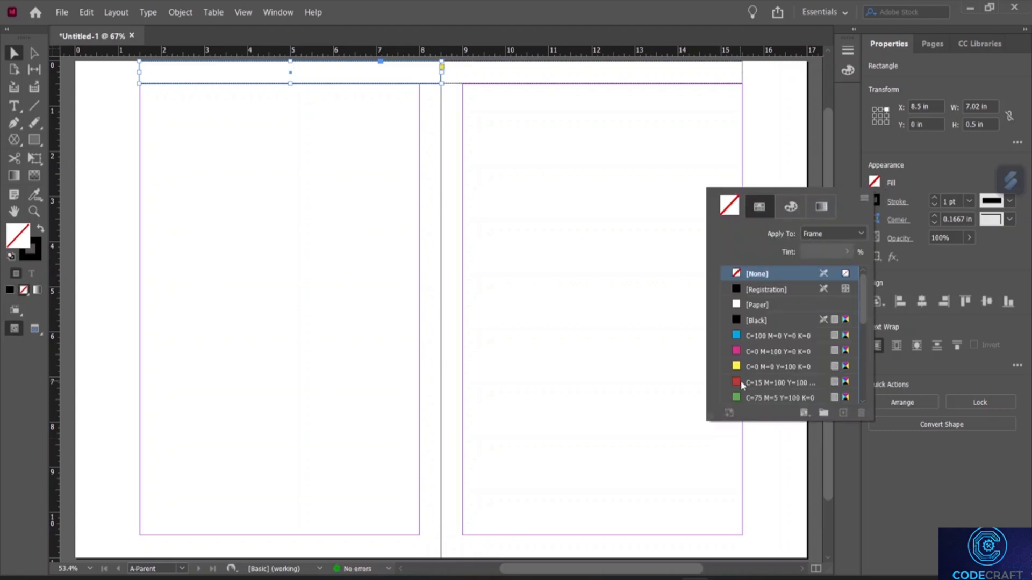
click(743, 382)
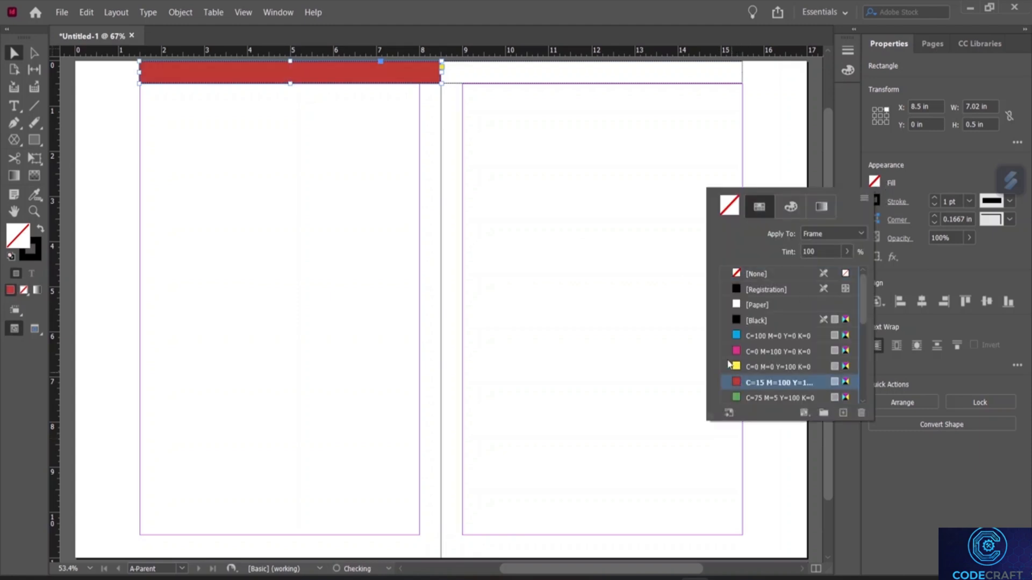
Fill the header rectangle on the right parent page with the yellow C=0 M=0 Y=100 K=0 swatch
click(576, 66)
click(576, 84)
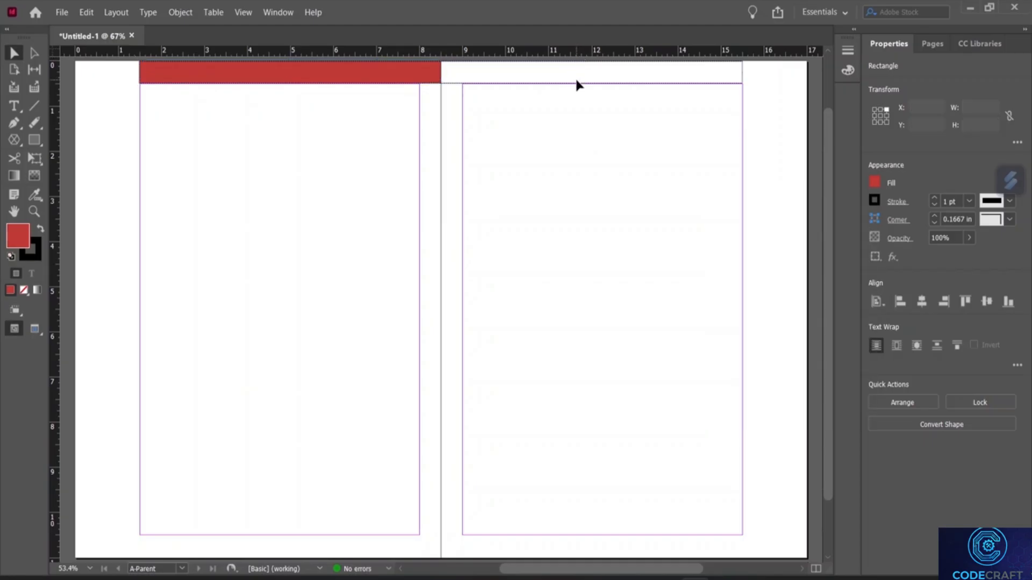
click(596, 83)
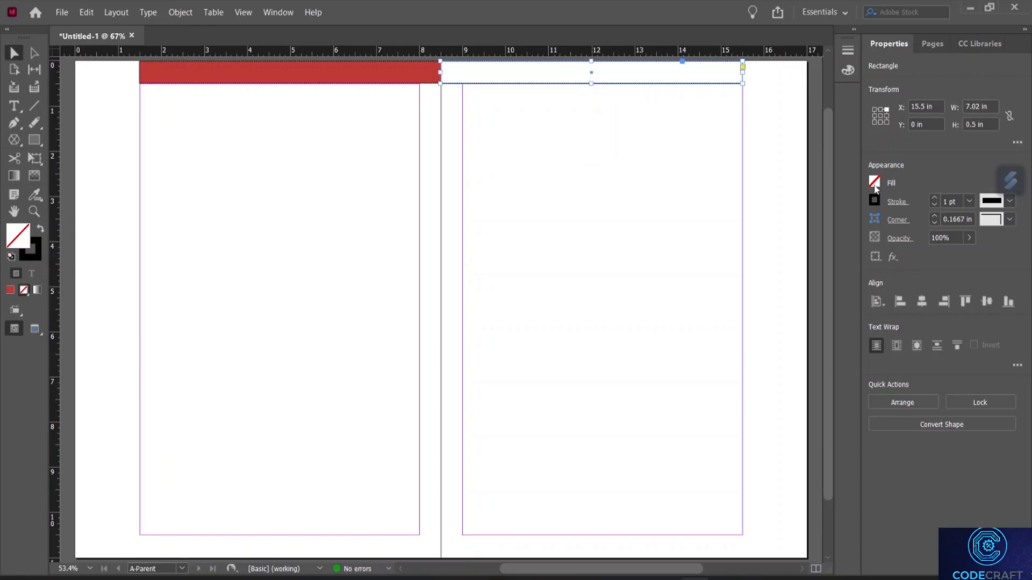
click(874, 184)
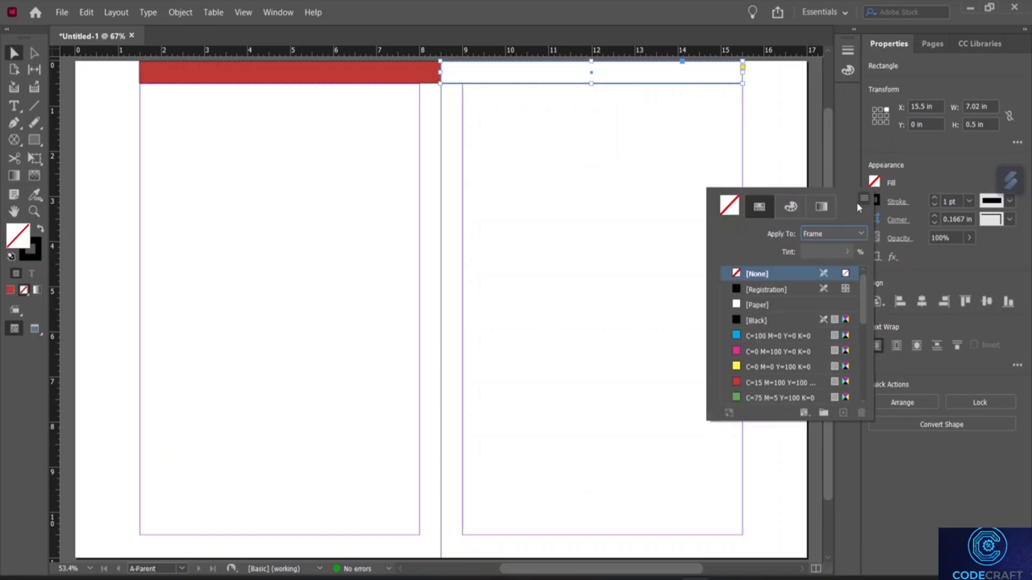
click(736, 367)
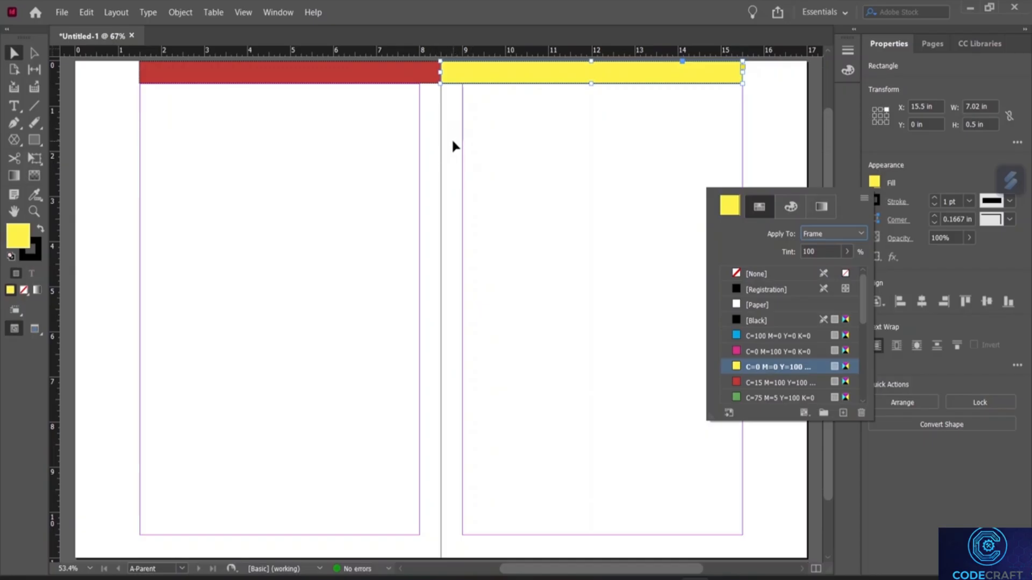
click(433, 124)
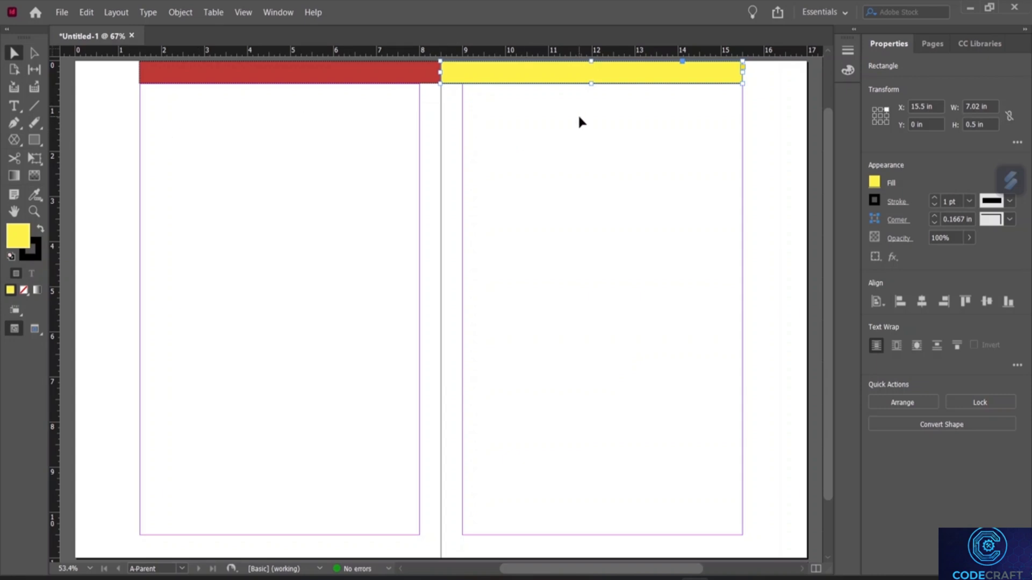
Add pages 2 and 3 after page 1 using A-Parent, and check the header bars on that spread
click(934, 45)
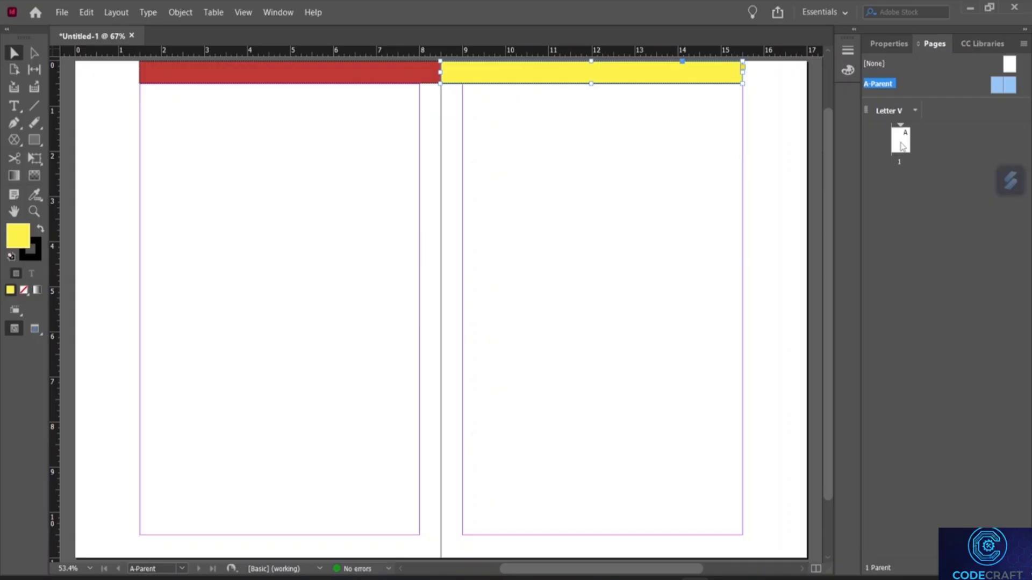
alt+click(905, 142)
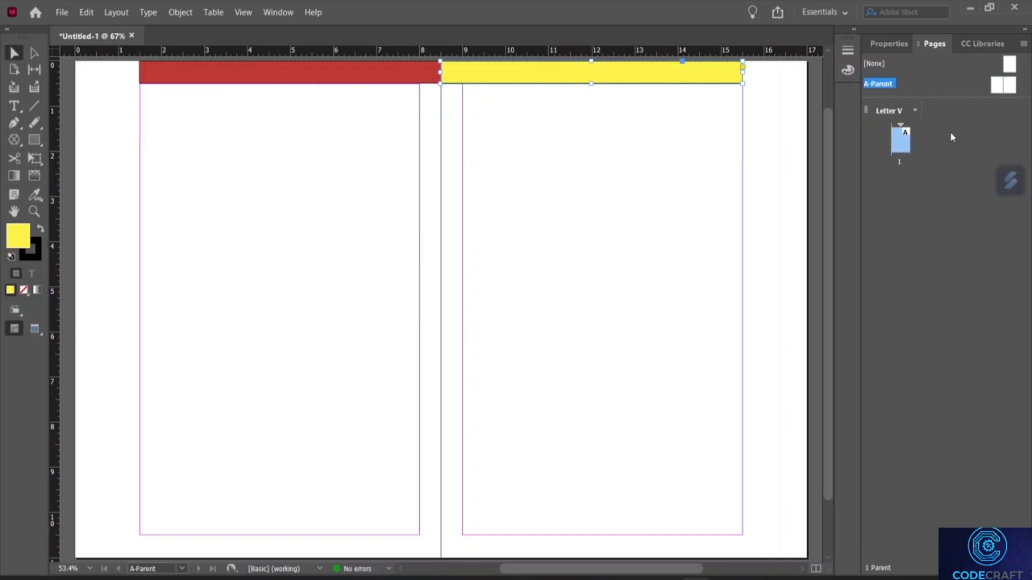
key(ctrl+shift+p)
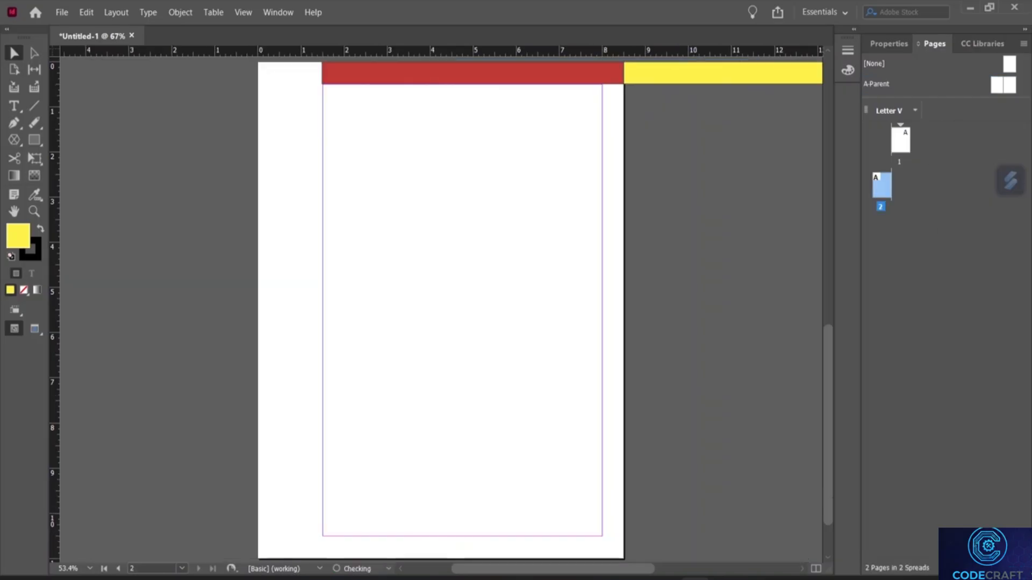
key(ctrl+shift+p)
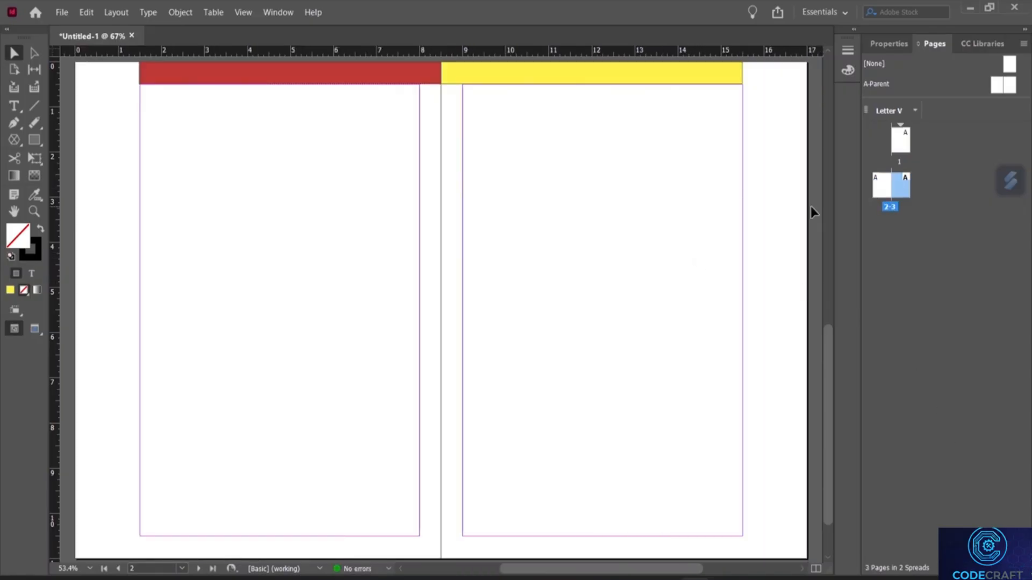
scroll(509, 267, up, 5)
scroll(516, 269, down, 3)
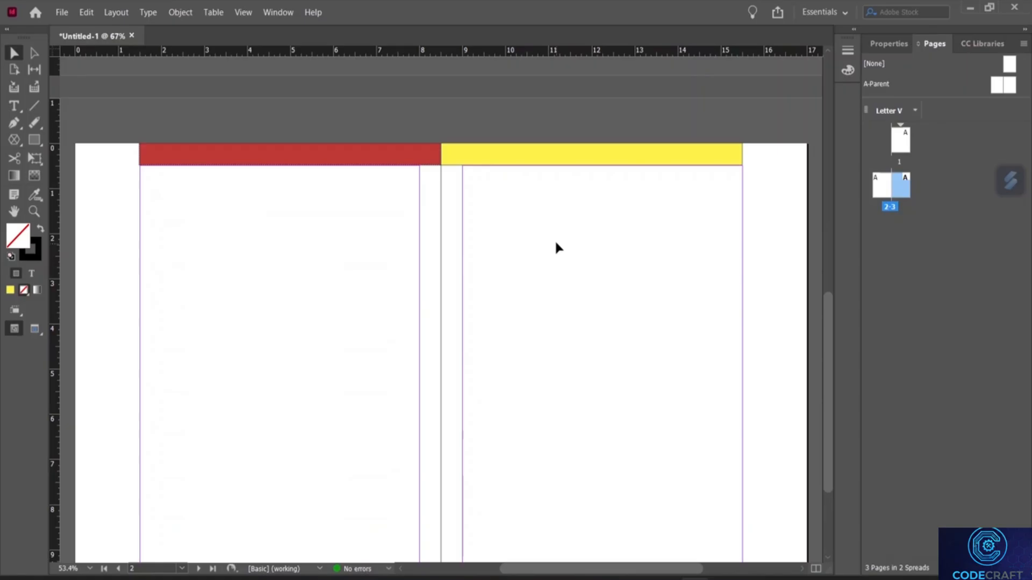
scroll(556, 247, down, 3)
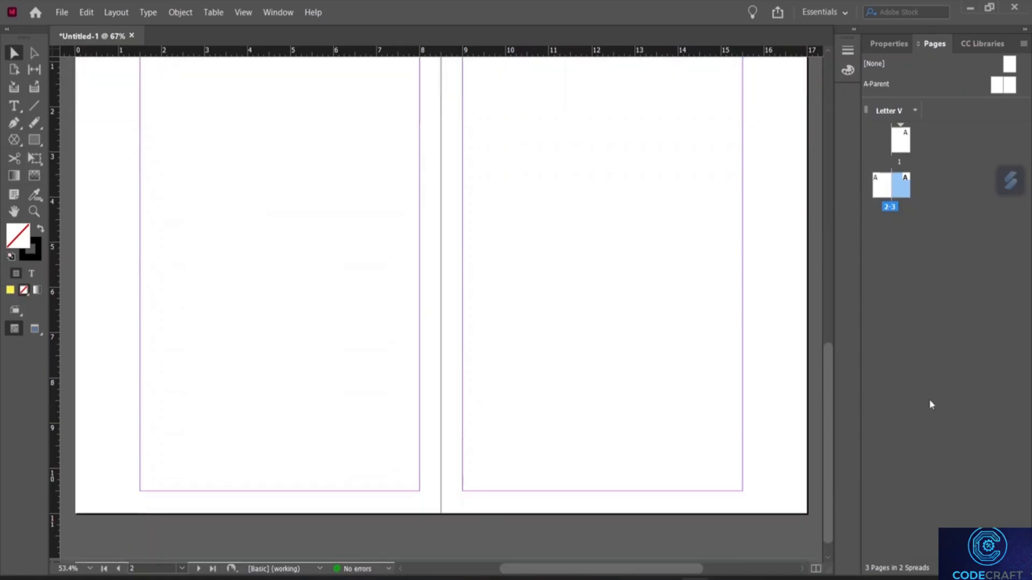
Add six more pages based on A-Parent, extending the document through page 9
click(999, 568)
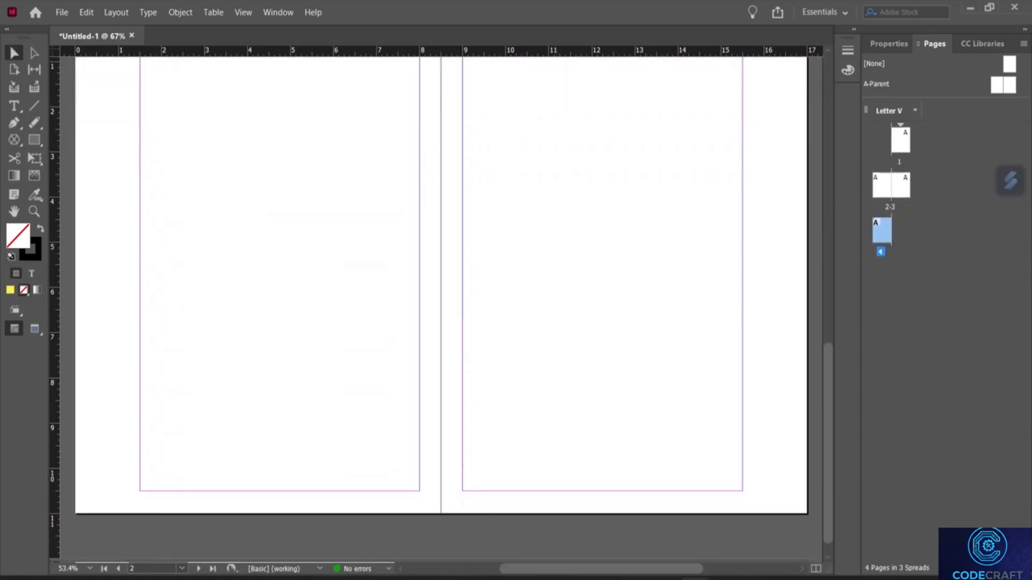
click(1000, 568)
click(1000, 568)
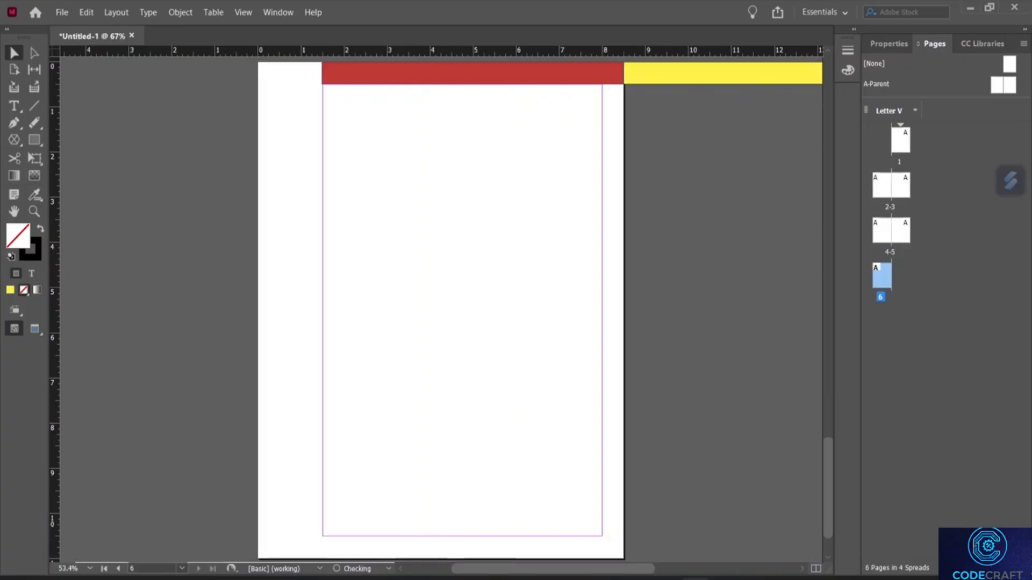
click(1000, 568)
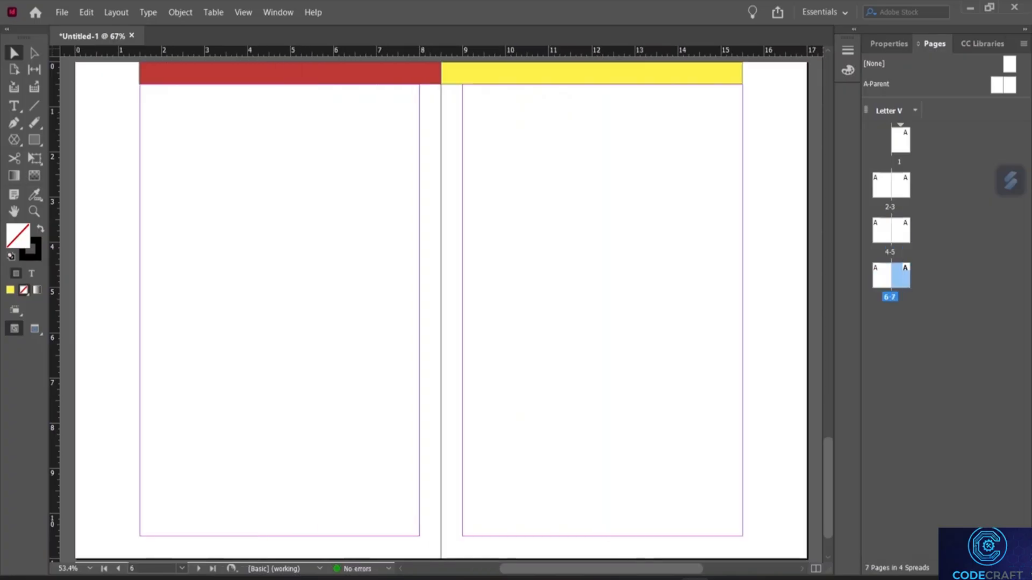
click(999, 568)
click(1000, 568)
Examine the header bars on the left and right pages across all the document's spreads
scroll(502, 274, up, 5)
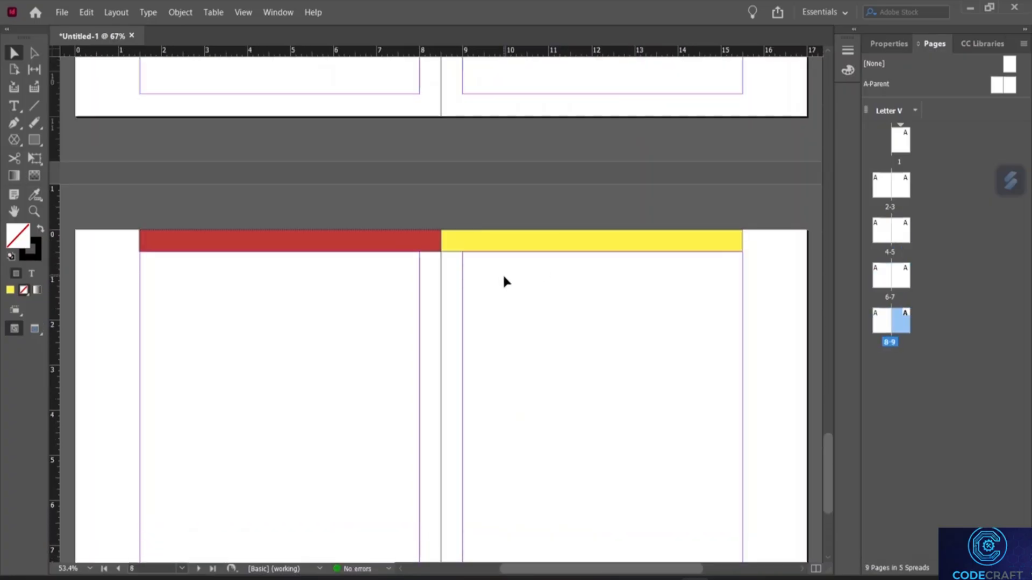
scroll(503, 274, down, 3)
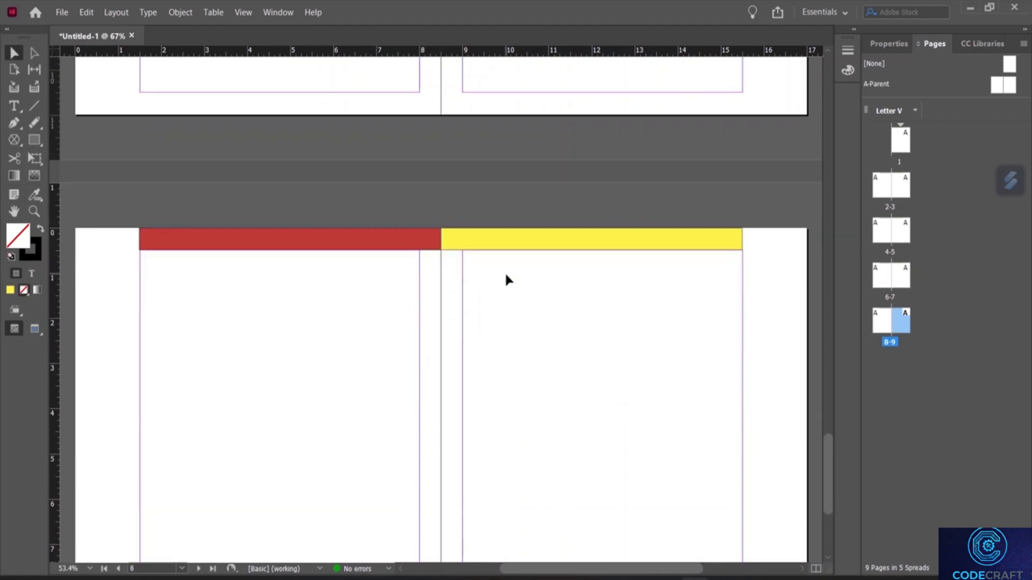
scroll(505, 272, right, 6)
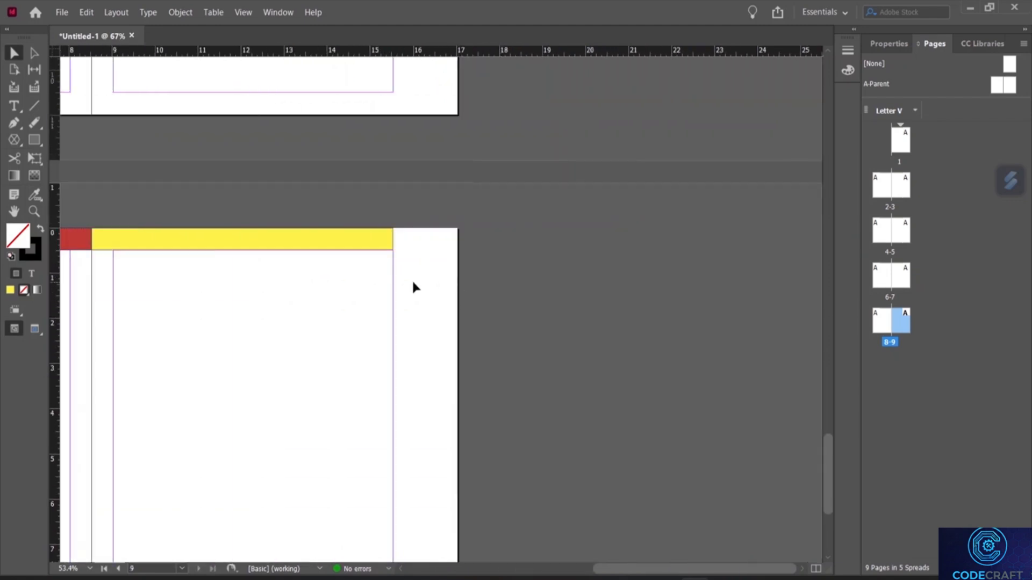
alt+scroll(411, 279, down, 5)
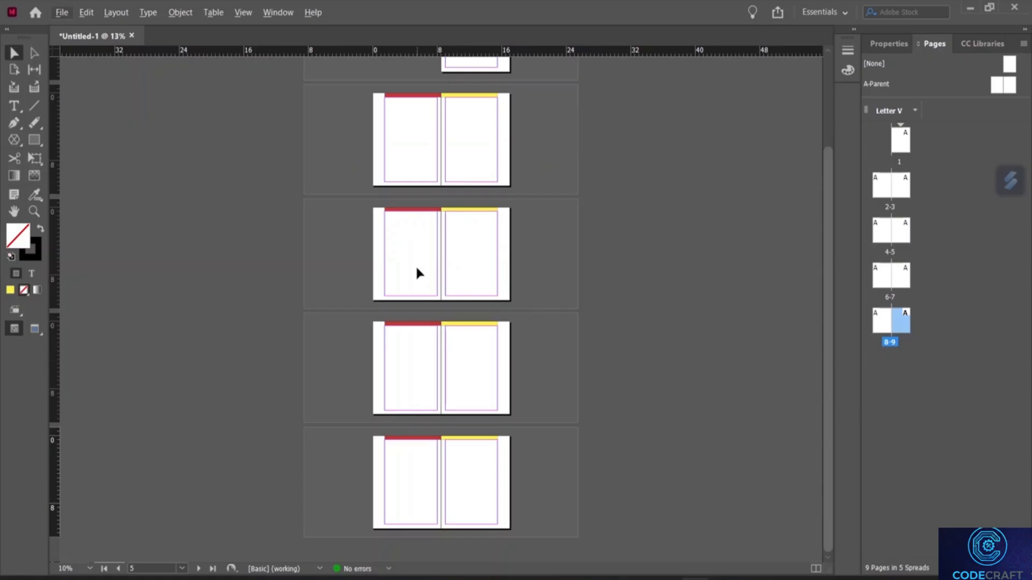
scroll(425, 263, up, 3)
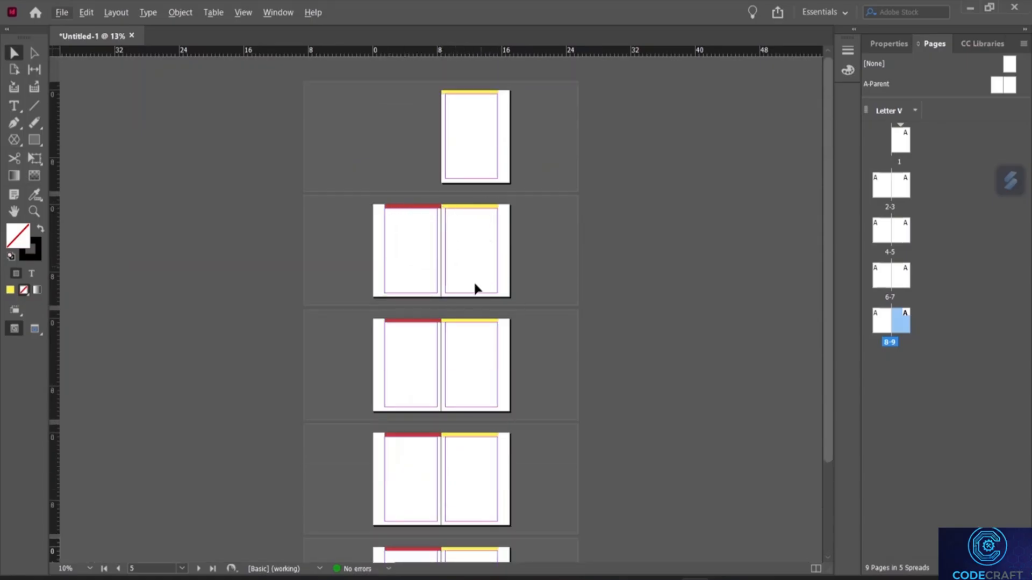
scroll(460, 339, down, 3)
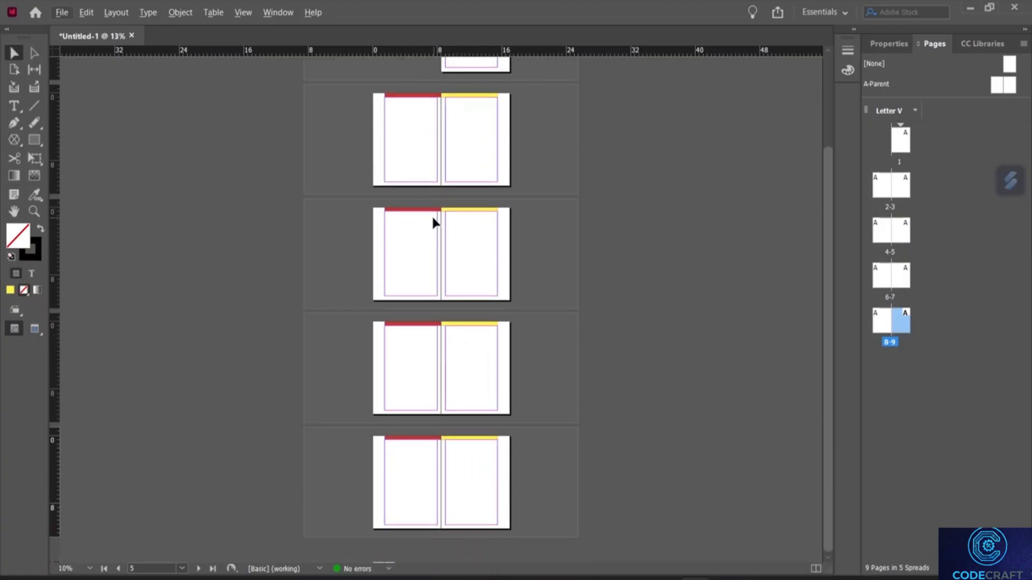
scroll(431, 215, up, 2)
scroll(431, 215, down, 2)
Select the spreads from page 2 to page 9 and delete them, keeping only page 1
drag(886, 329, 876, 223)
ctrl+click(907, 192)
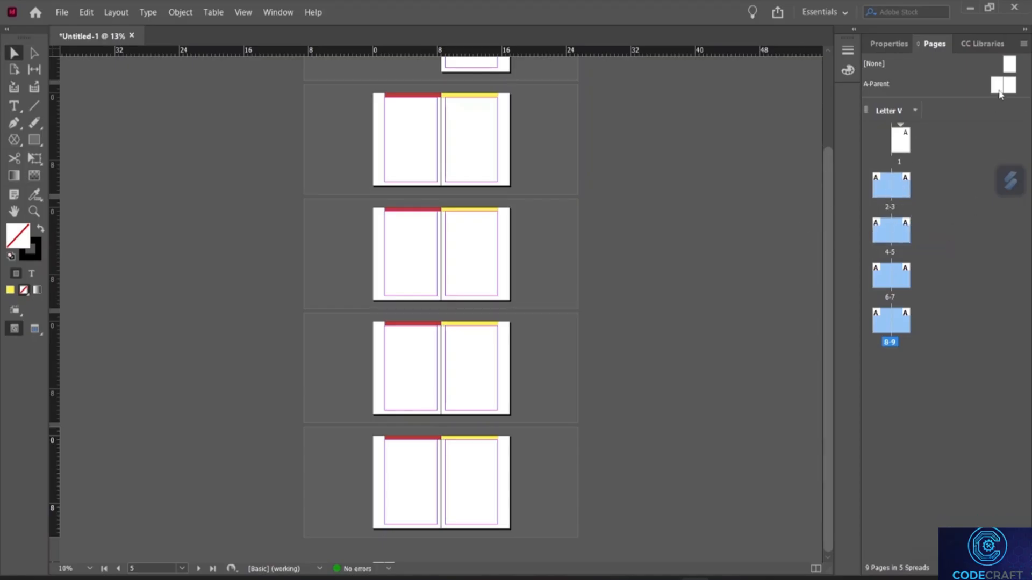
drag(999, 89, 881, 198)
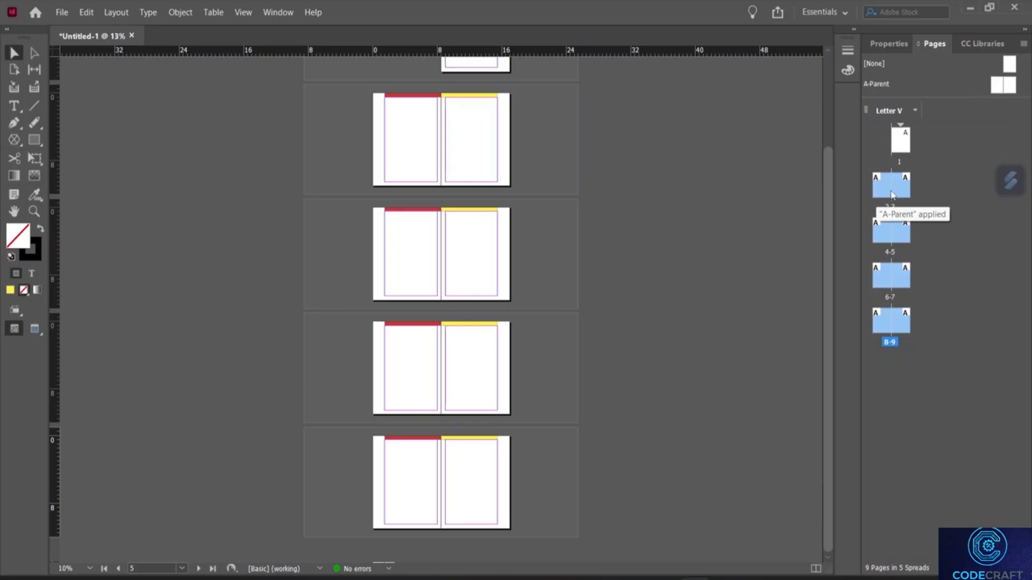
right_click(891, 190)
click(860, 244)
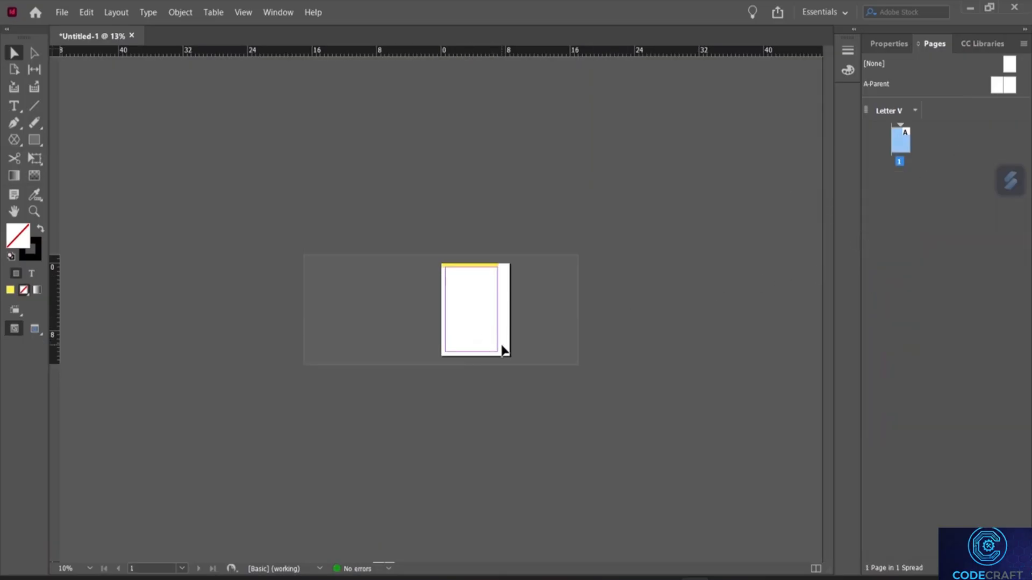
Open the A-Parent spread and delete both the red and the yellow header rectangles
key(ctrl+1)
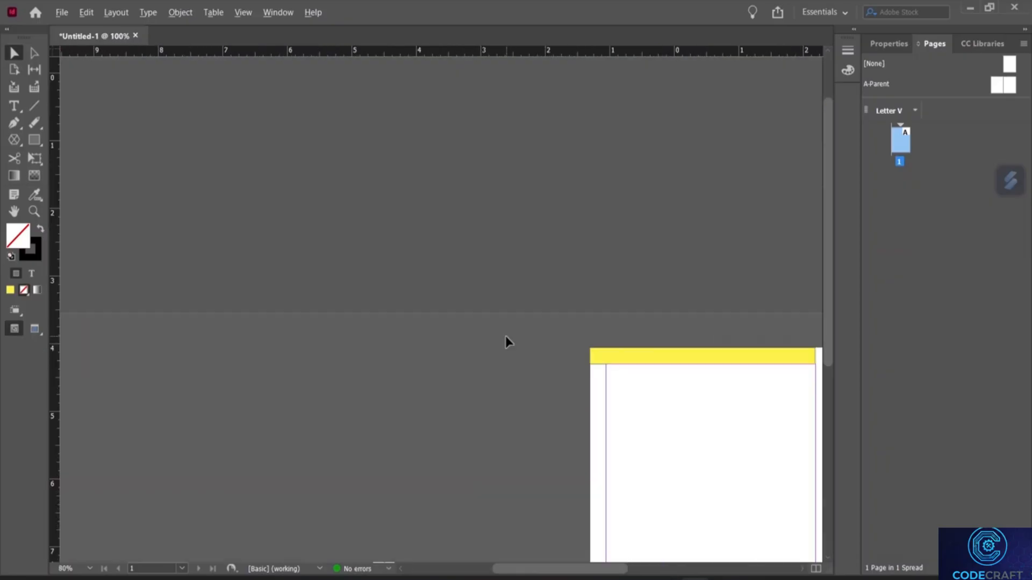
scroll(559, 325, down, 5)
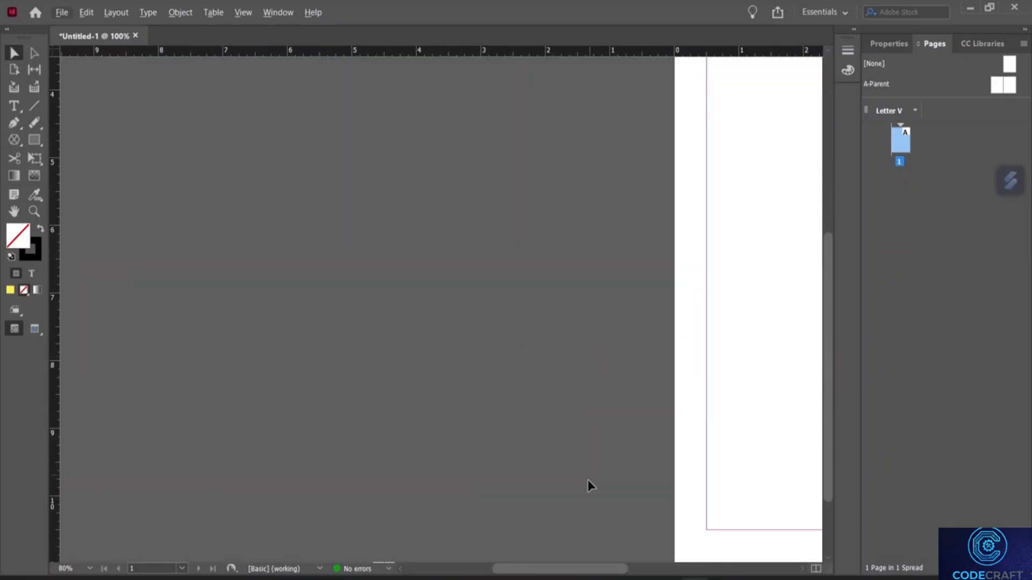
drag(590, 570, 799, 523)
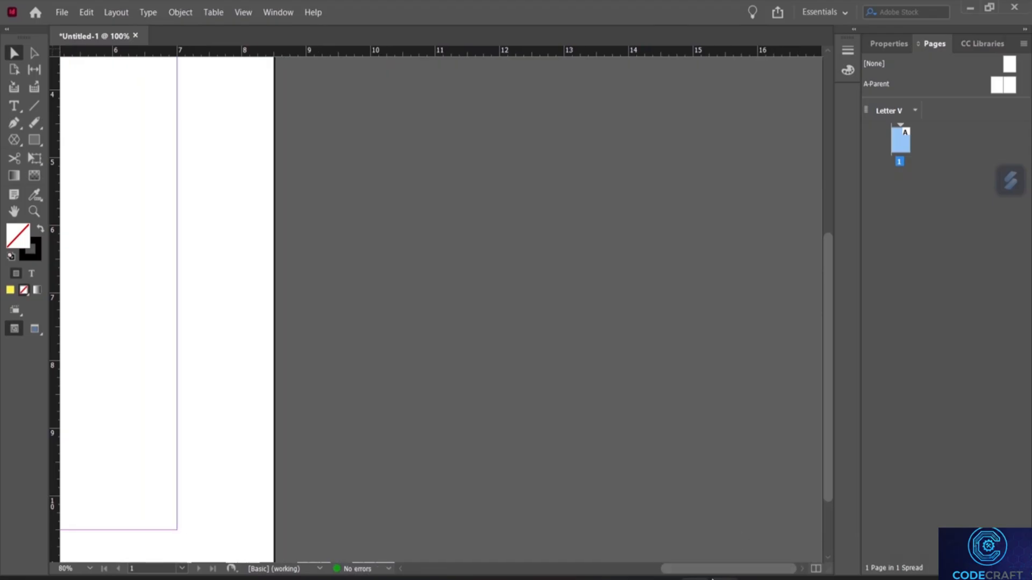
drag(702, 571, 620, 571)
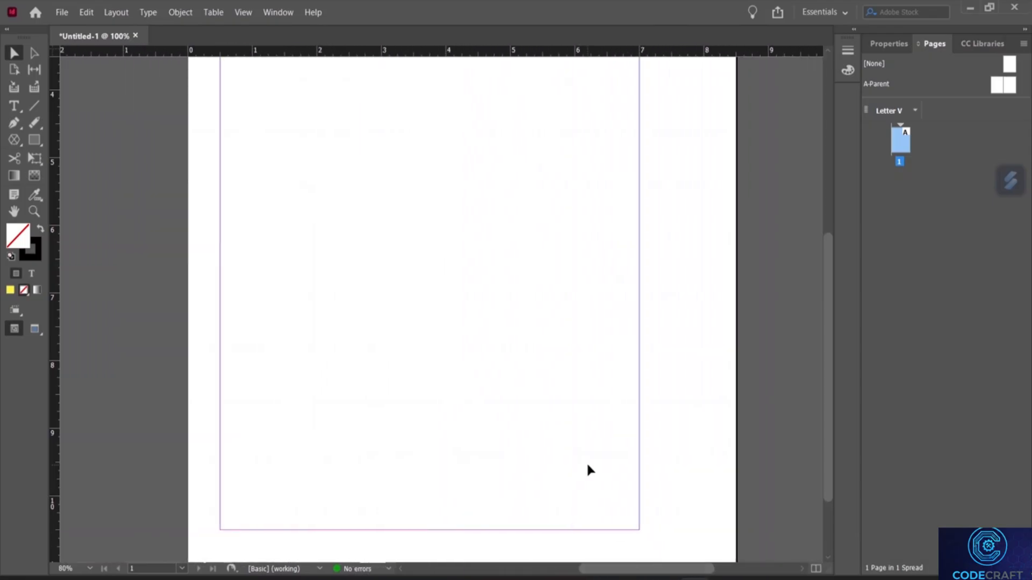
key(ctrl+minus)
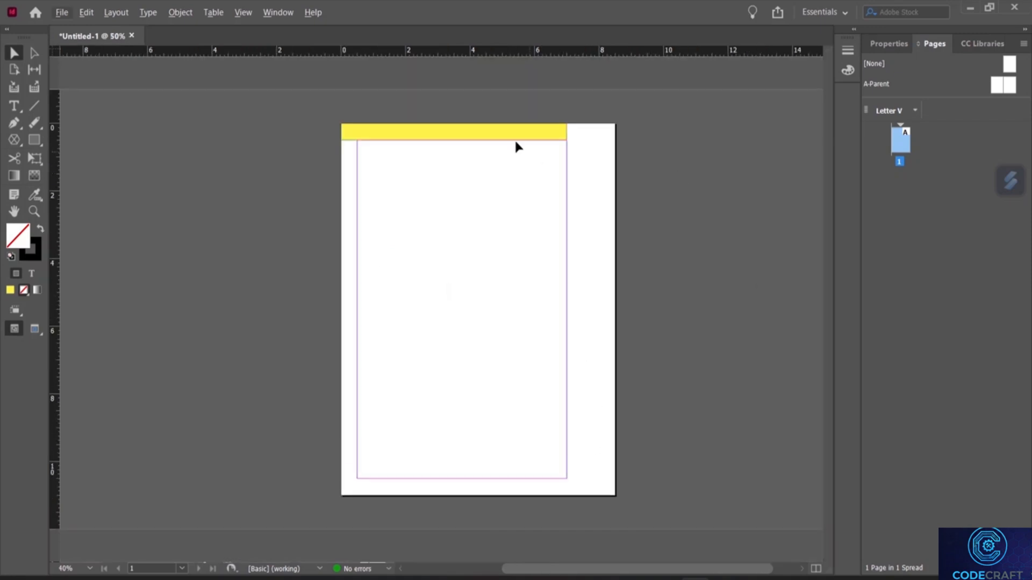
click(997, 86)
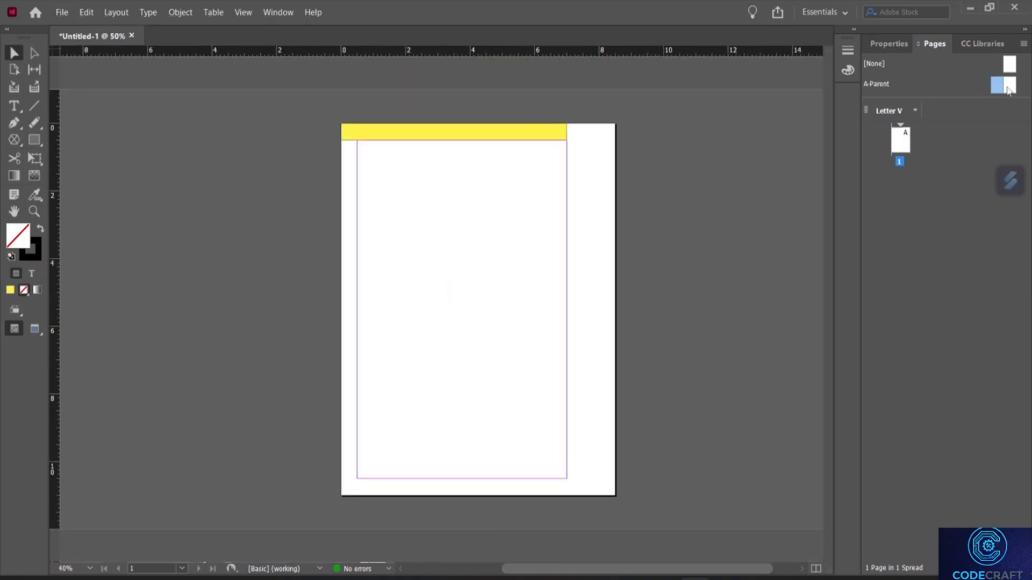
double_click(1009, 90)
click(267, 141)
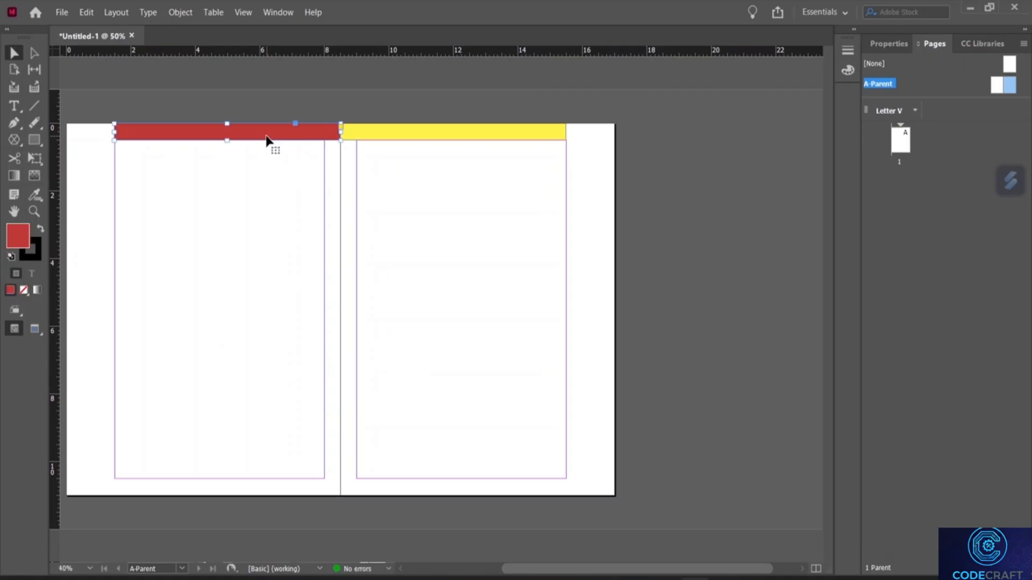
key(Delete)
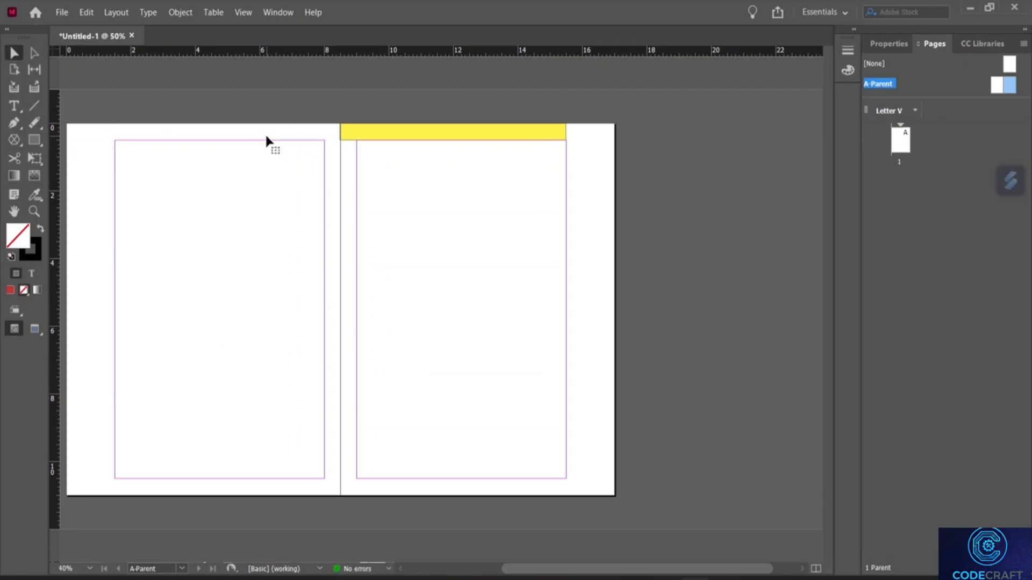
click(401, 135)
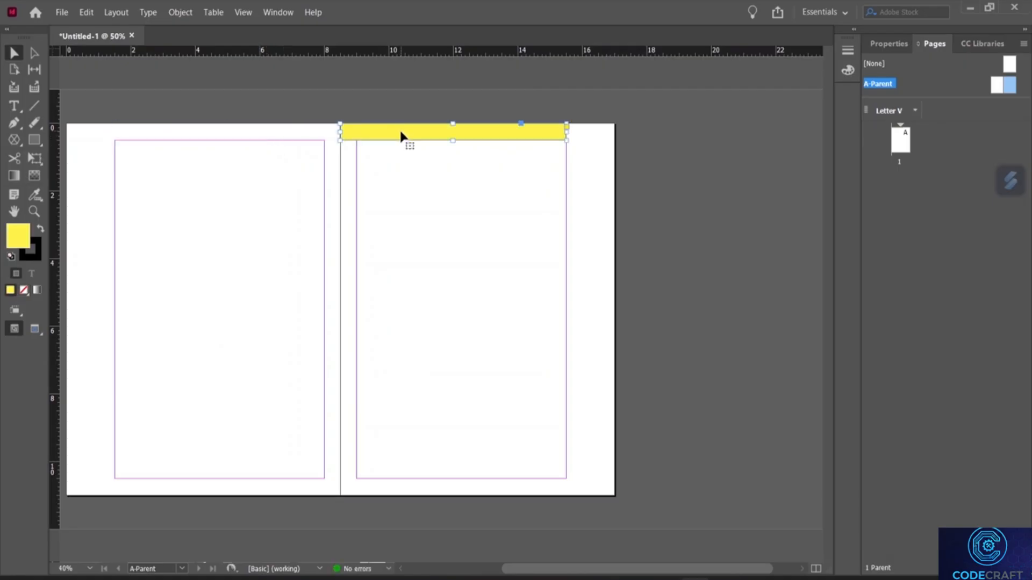
key(Delete)
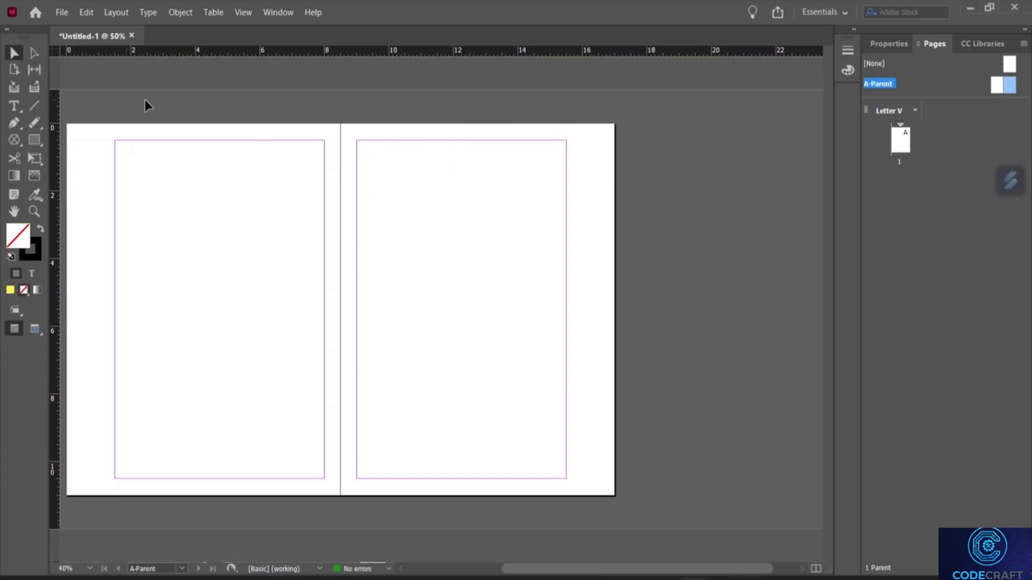
Create a one-page 8.5 x 11 in portrait document from the recent Custom preset, with facing pages on and the preview enabled
click(32, 14)
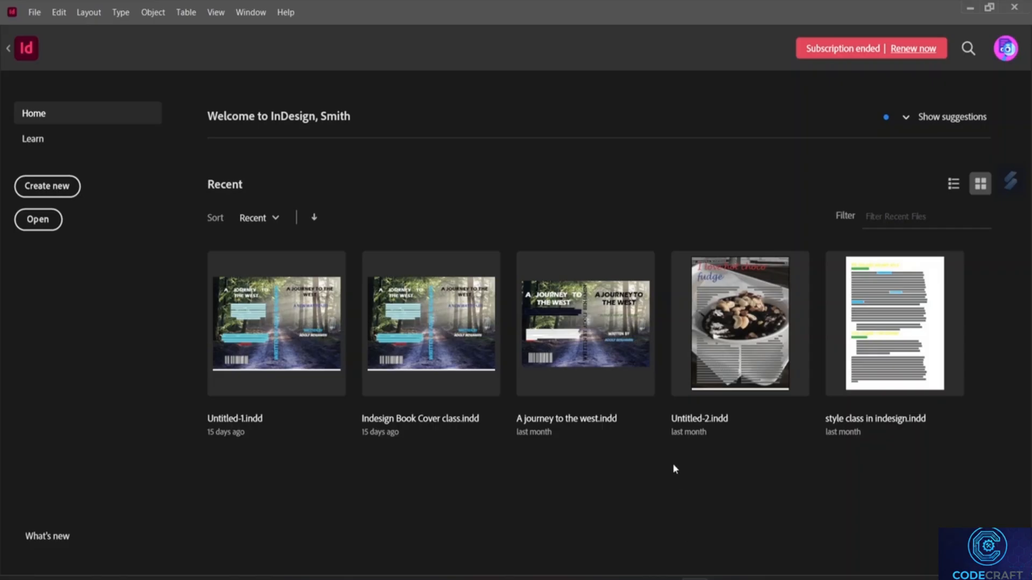
click(65, 187)
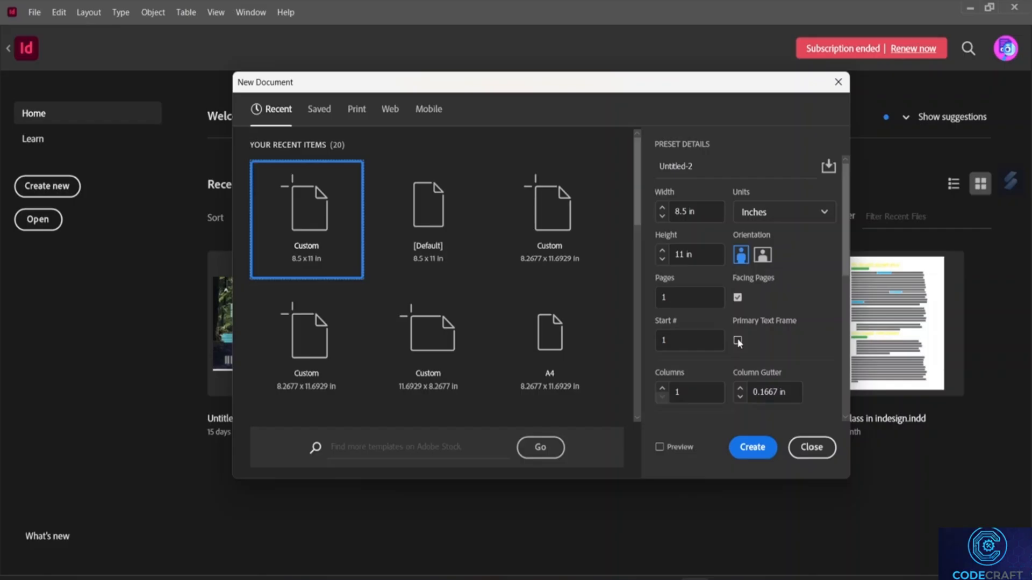
scroll(759, 333, down, 5)
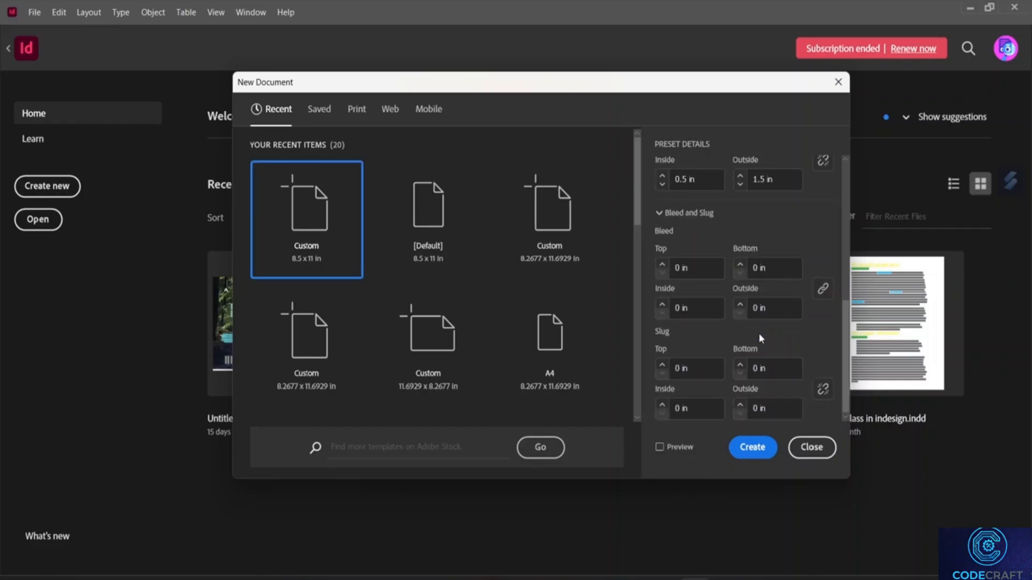
scroll(759, 334, up, 4)
scroll(759, 333, down, 4)
click(660, 448)
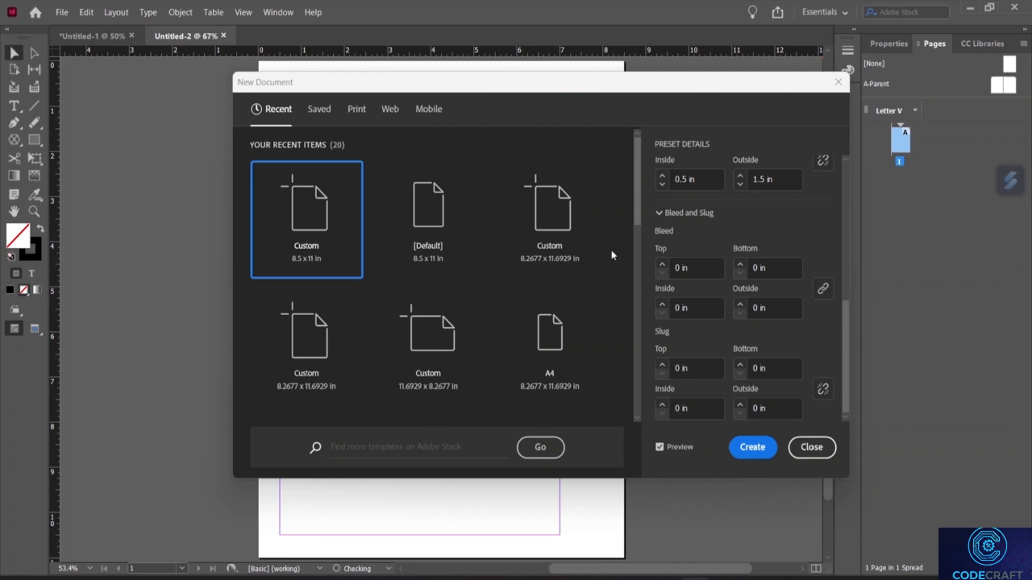
drag(559, 86, 677, 106)
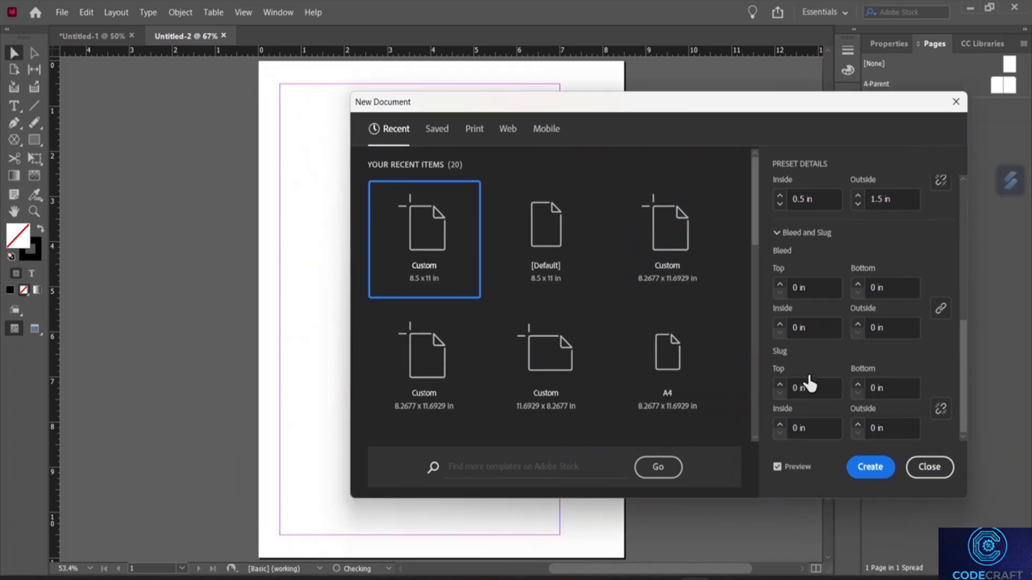
click(864, 473)
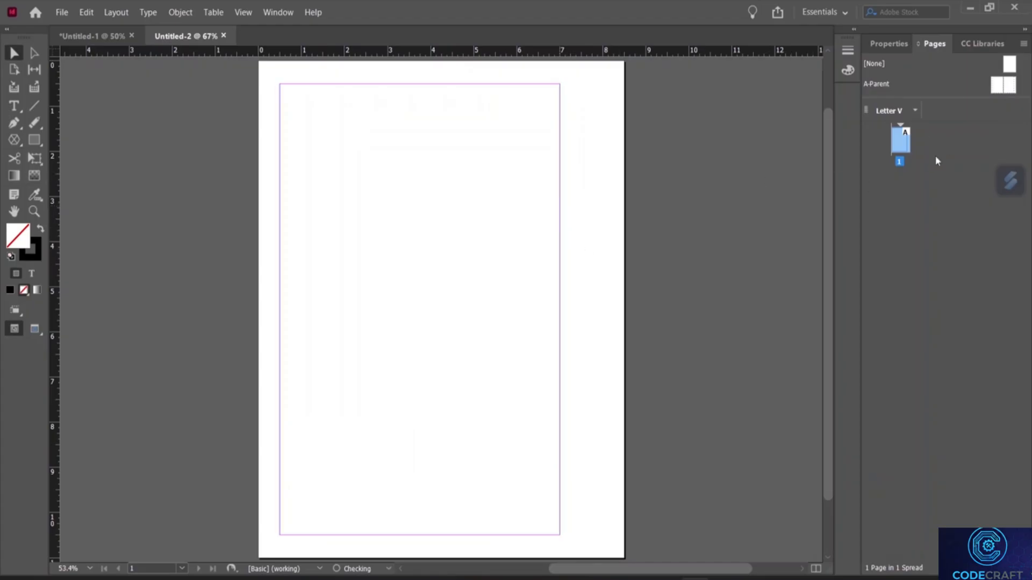
Load "Word document - Copy" from the Downloads folder for placing, skipping the missing-font replacement
click(63, 13)
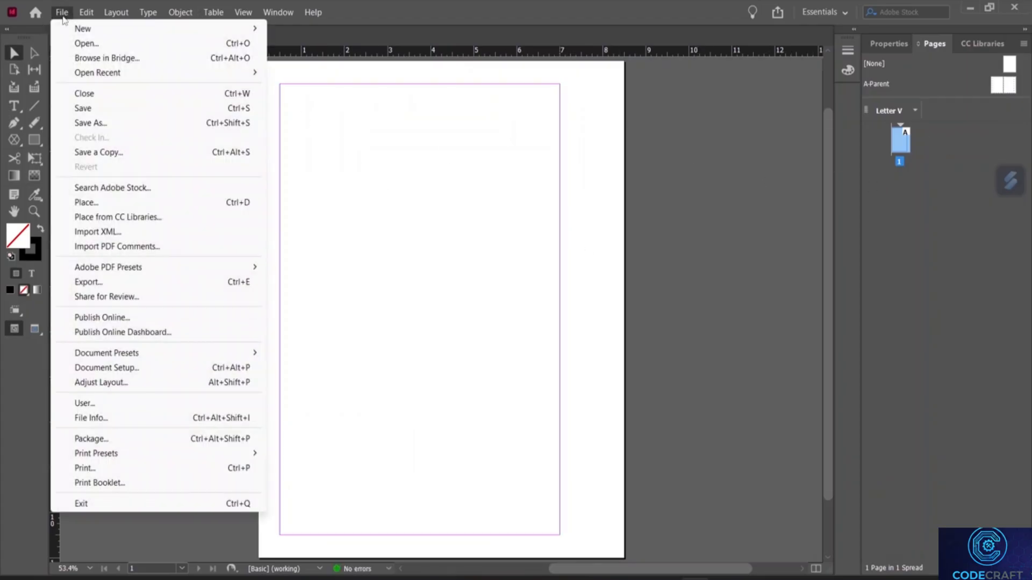
click(121, 202)
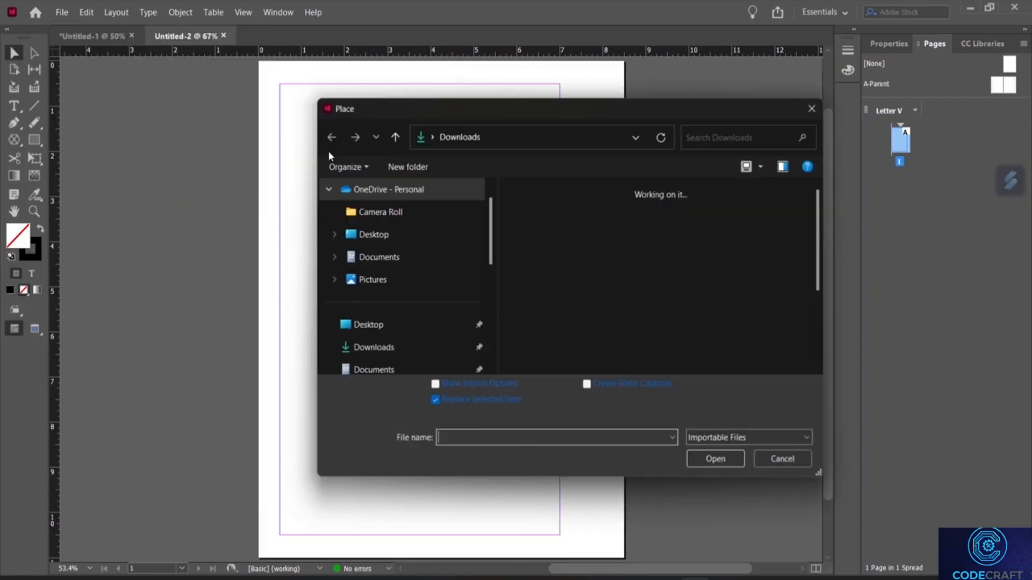
click(584, 239)
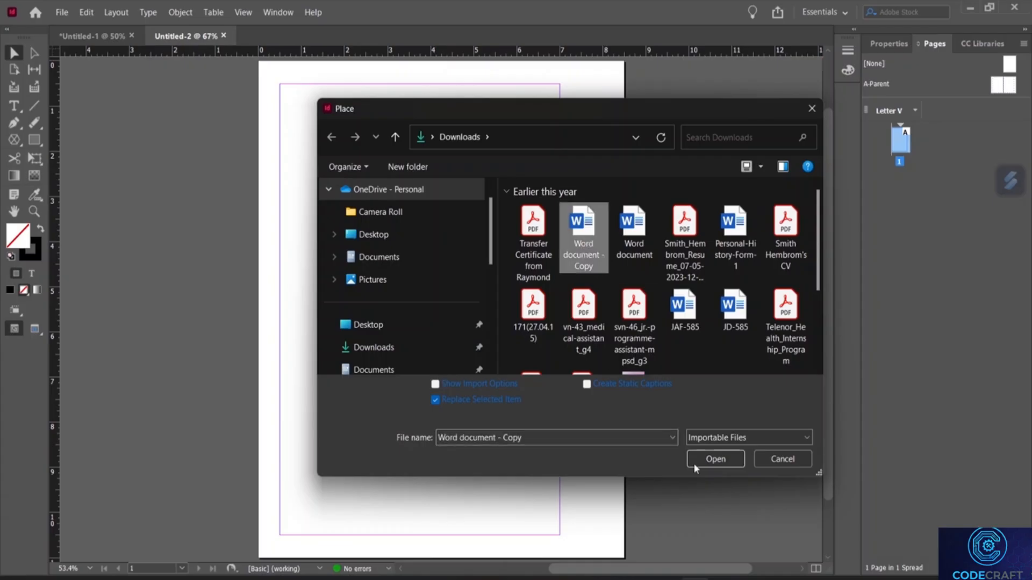
click(715, 459)
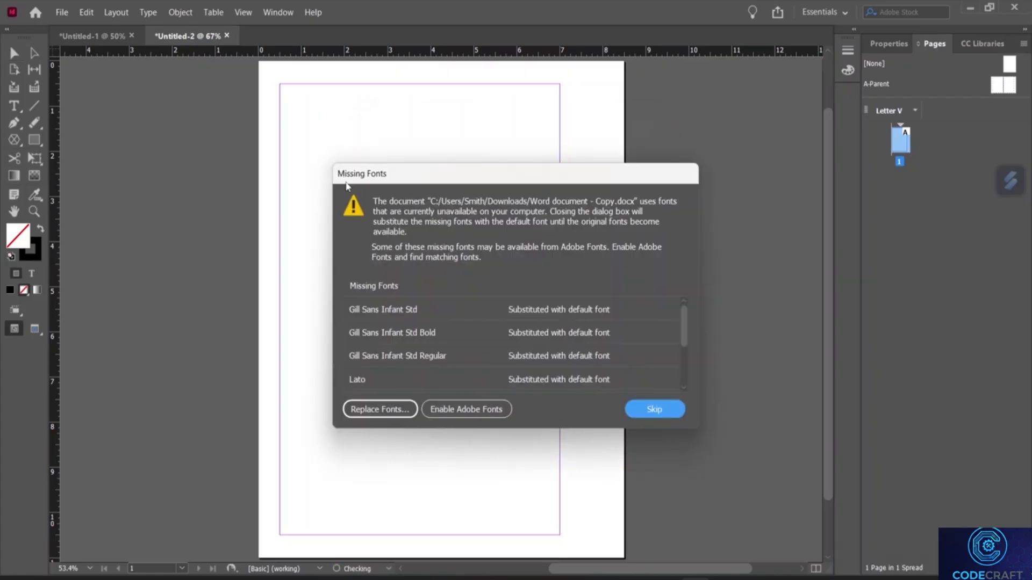
click(654, 399)
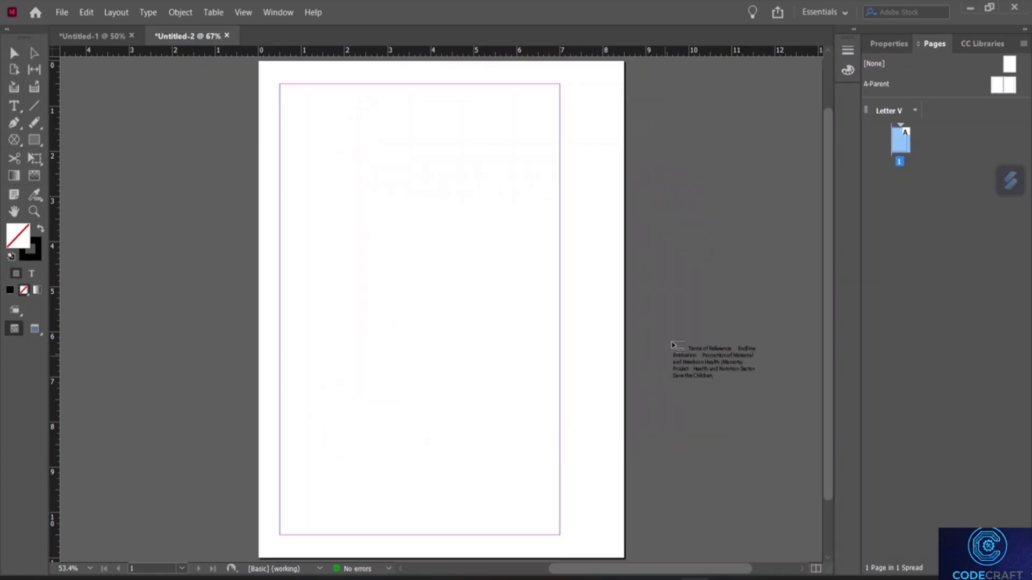
Open the A-Parent spread and flow the loaded text onto it, starting near the left page's upper-left margin corner
double_click(876, 84)
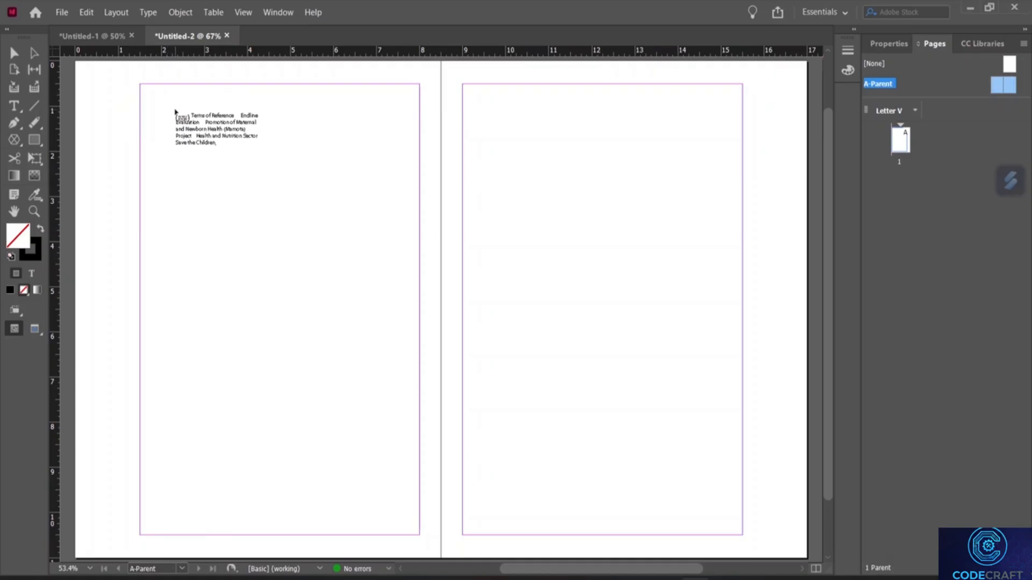
scroll(478, 155, up, 3)
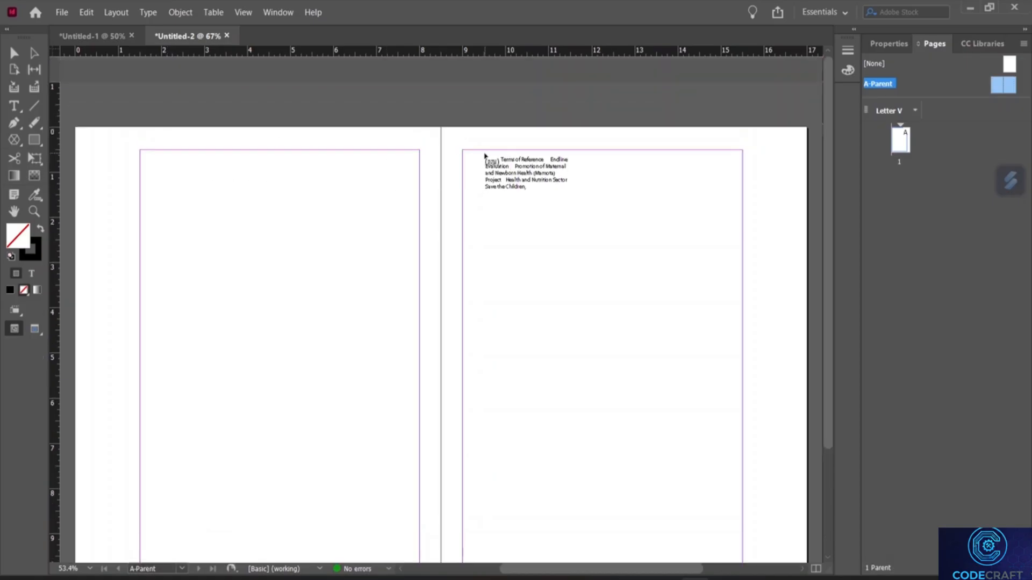
scroll(479, 157, down, 4)
scroll(468, 167, up, 3)
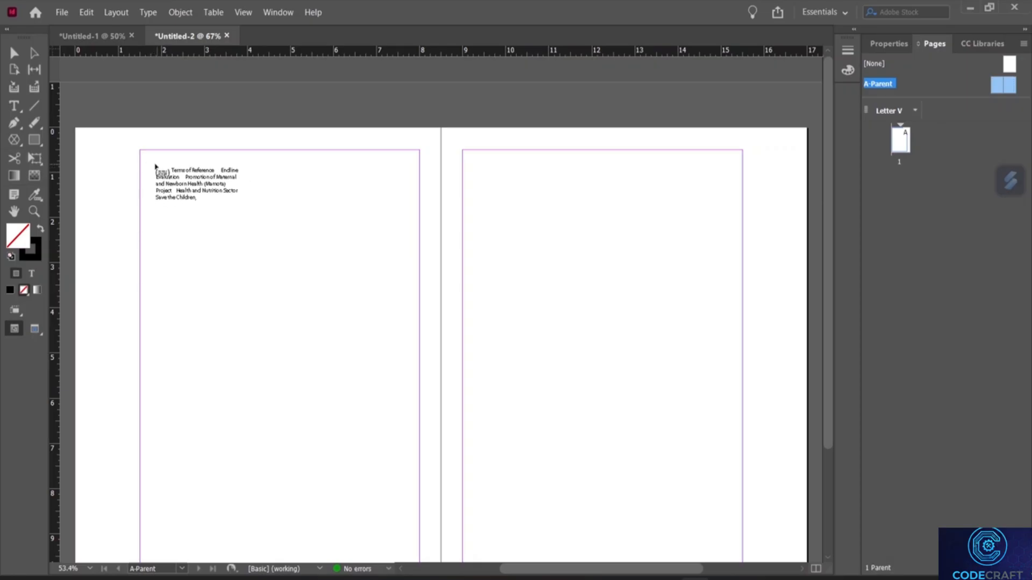
click(156, 167)
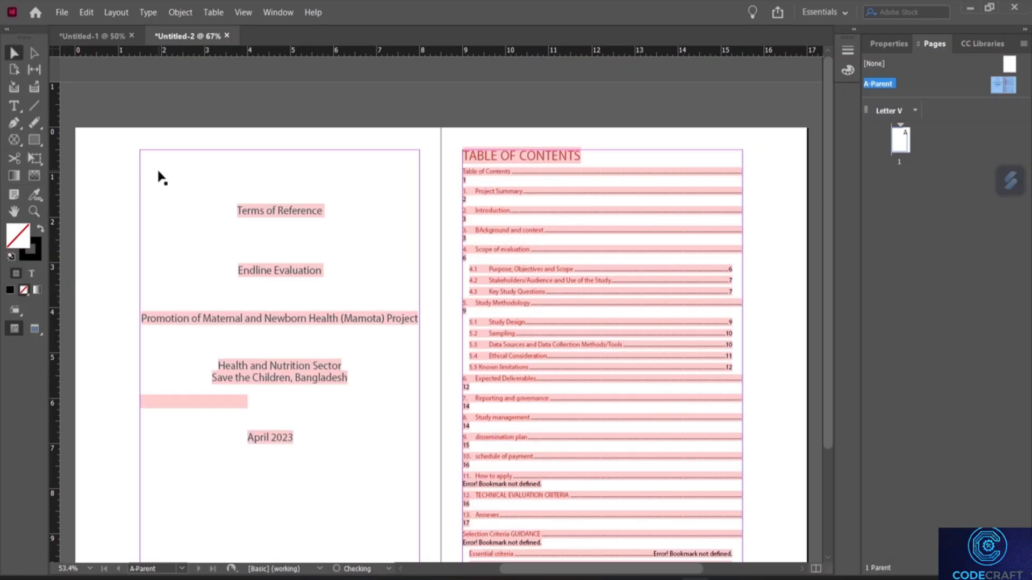
Examine how the placed text fills the left and right pages of the parent spread
scroll(397, 263, down, 3)
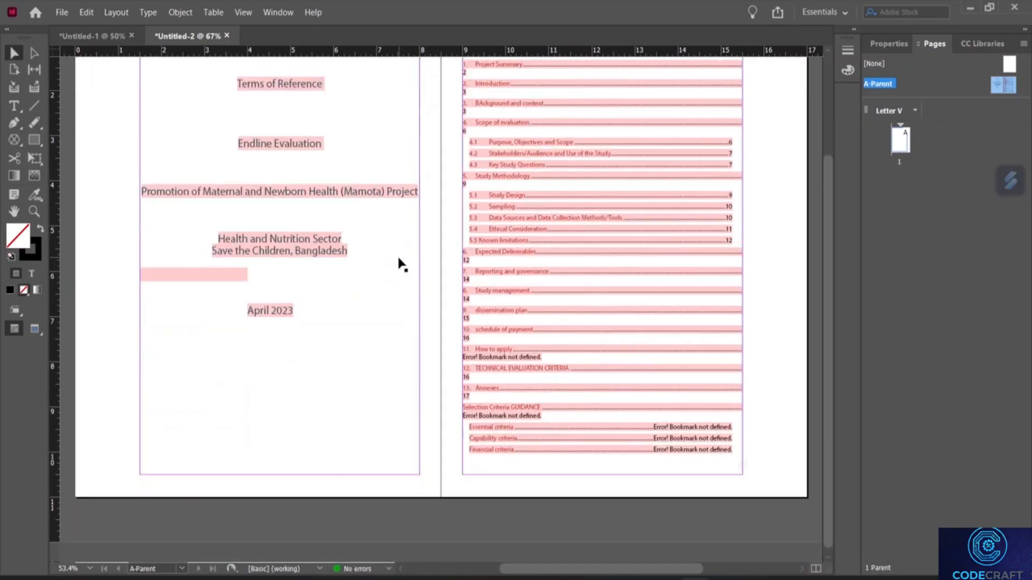
scroll(400, 264, down, 1)
scroll(398, 263, up, 3)
scroll(398, 263, down, 3)
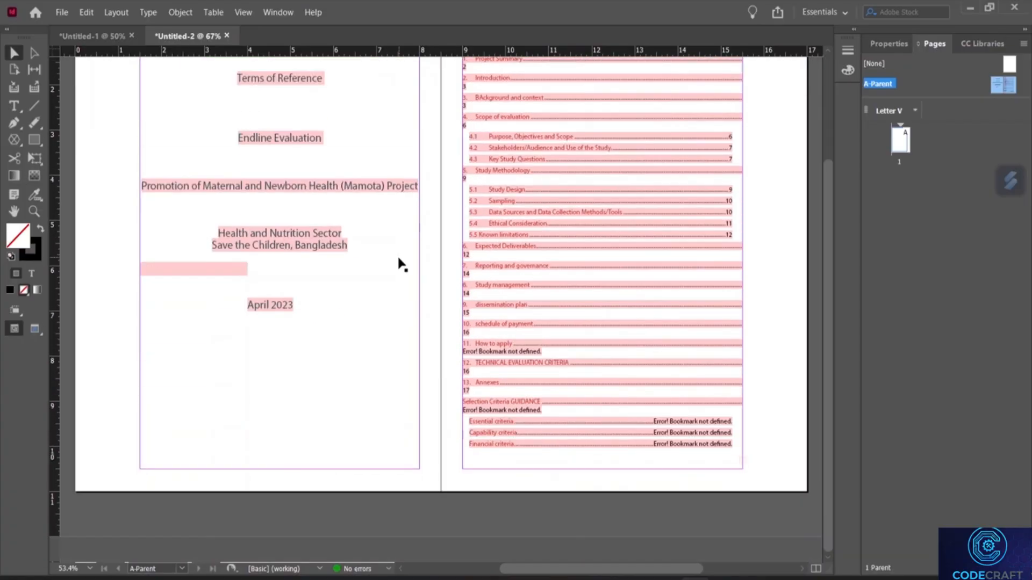
scroll(397, 263, up, 2)
scroll(398, 263, down, 1)
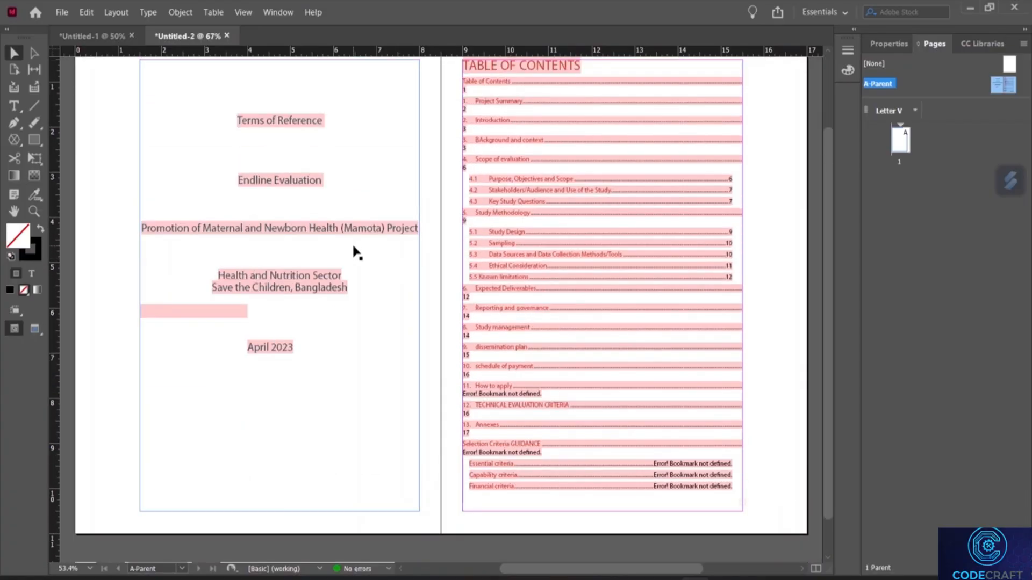
scroll(375, 265, up, 2)
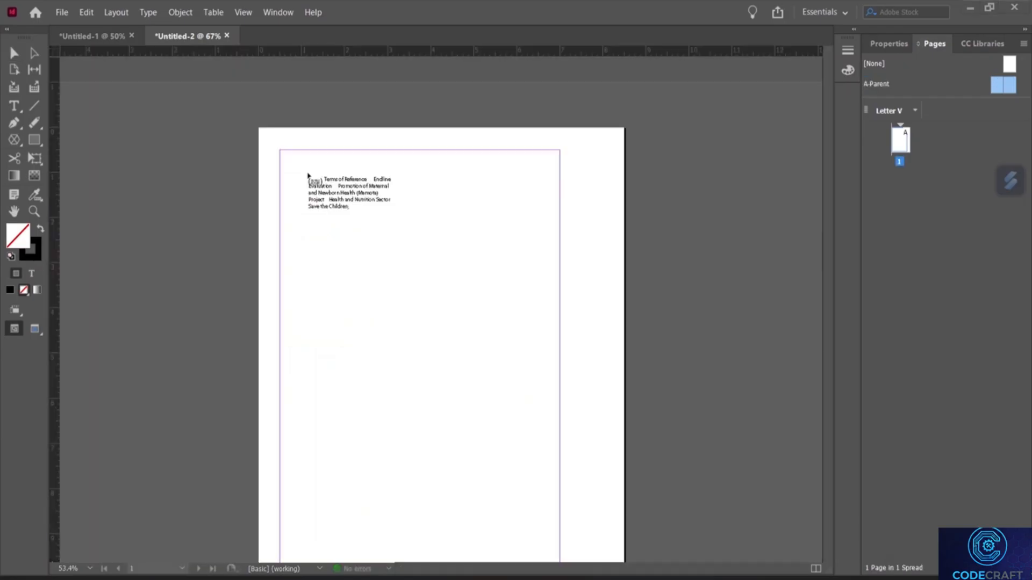
Autoflow the loaded Word text from page 1's upper-left margin corner so that pages are added for the whole text
mouse_move(308, 175)
mouse_down()
mouse_move(453, 185)
mouse_move(437, 209)
mouse_move(396, 212)
mouse_move(292, 163)
mouse_up()
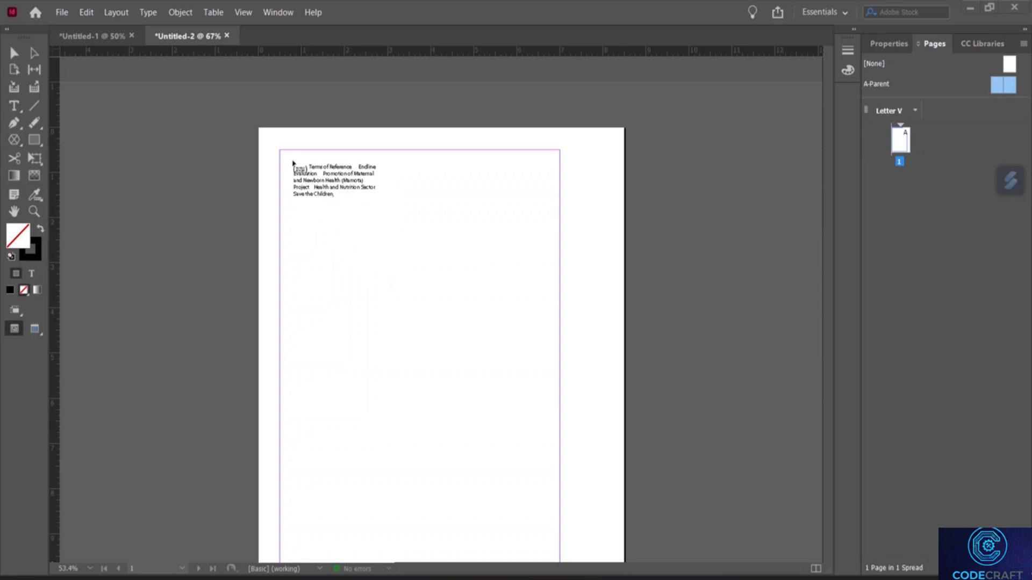
drag(293, 163, 293, 166)
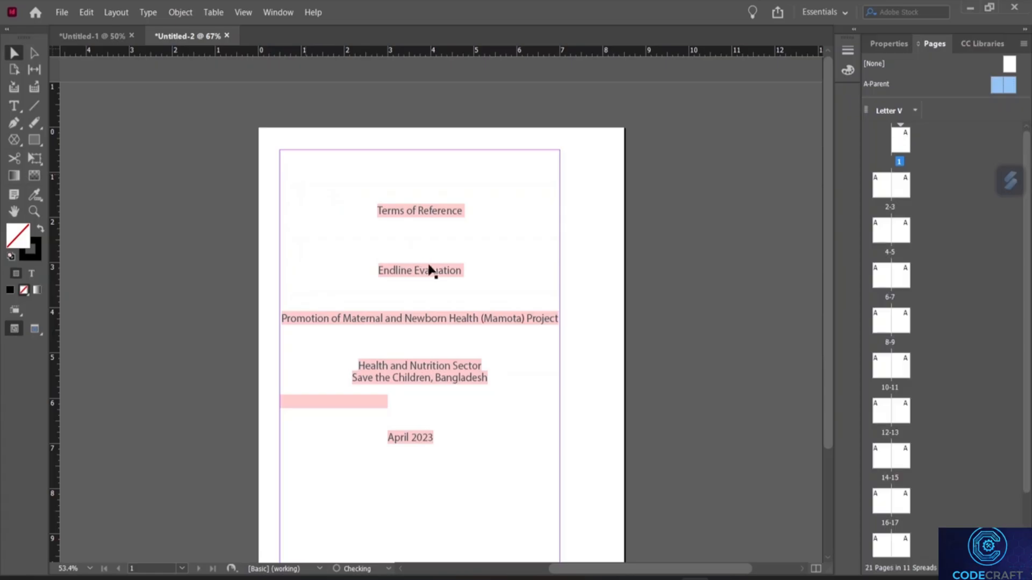
scroll(924, 334, down, 3)
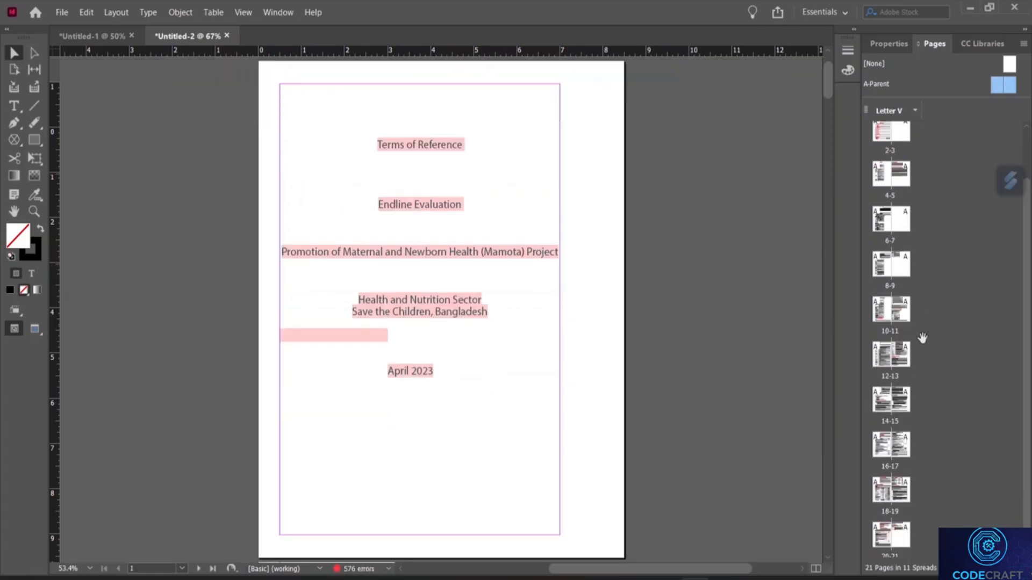
Examine the flowed text across all spreads at a reduced zoom, through to the last spread
scroll(500, 318, down, 4)
scroll(491, 313, down, 10)
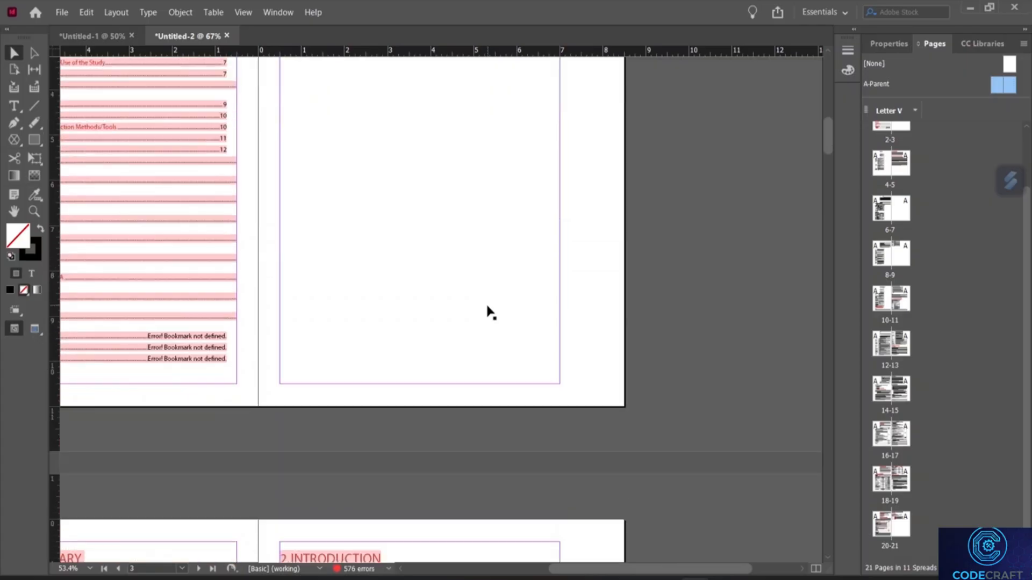
alt+scroll(473, 327, down, 3)
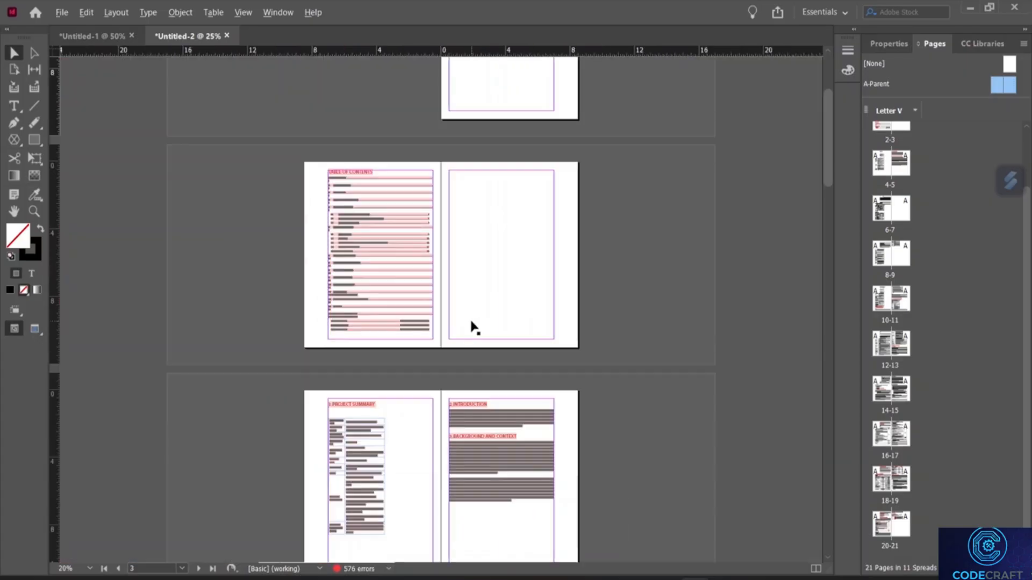
scroll(536, 267, up, 3)
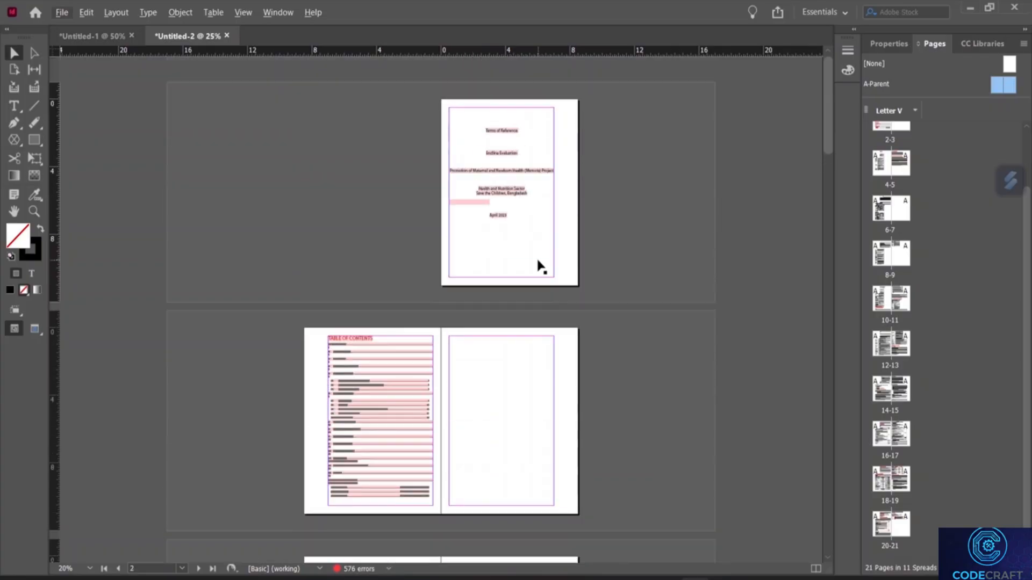
scroll(539, 266, down, 20)
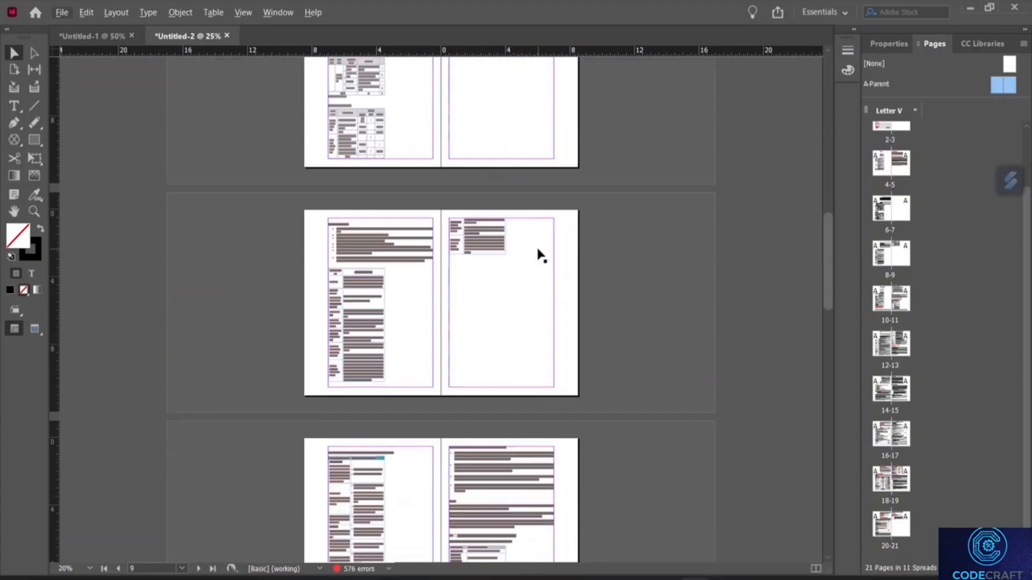
scroll(539, 254, down, 12)
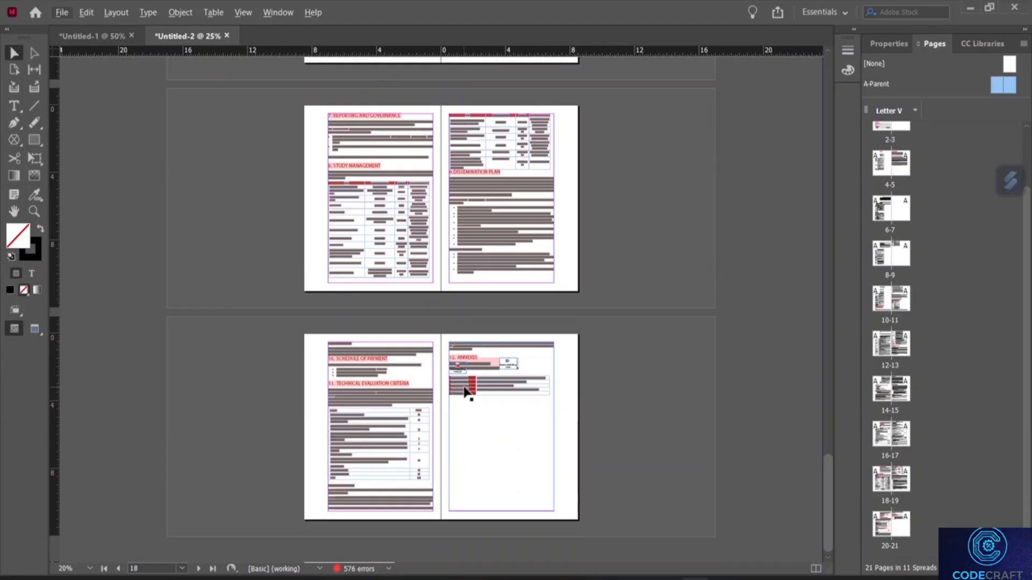
Examine page 20 up close, including the Technical Evaluation Criteria table and the benchmark scoring text
key(ctrl+1)
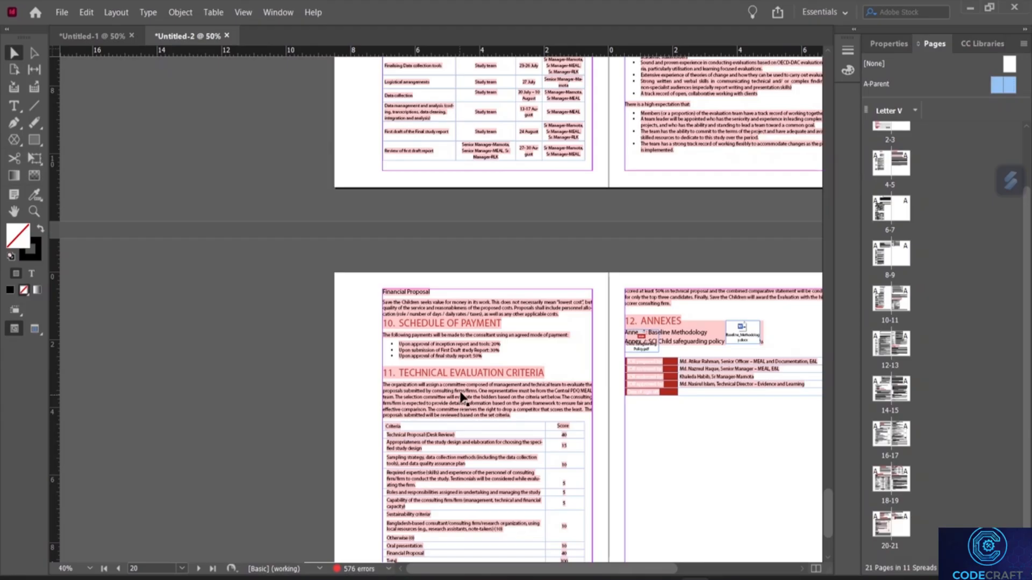
scroll(463, 396, down, 1)
scroll(476, 415, down, 3)
scroll(532, 355, down, 4)
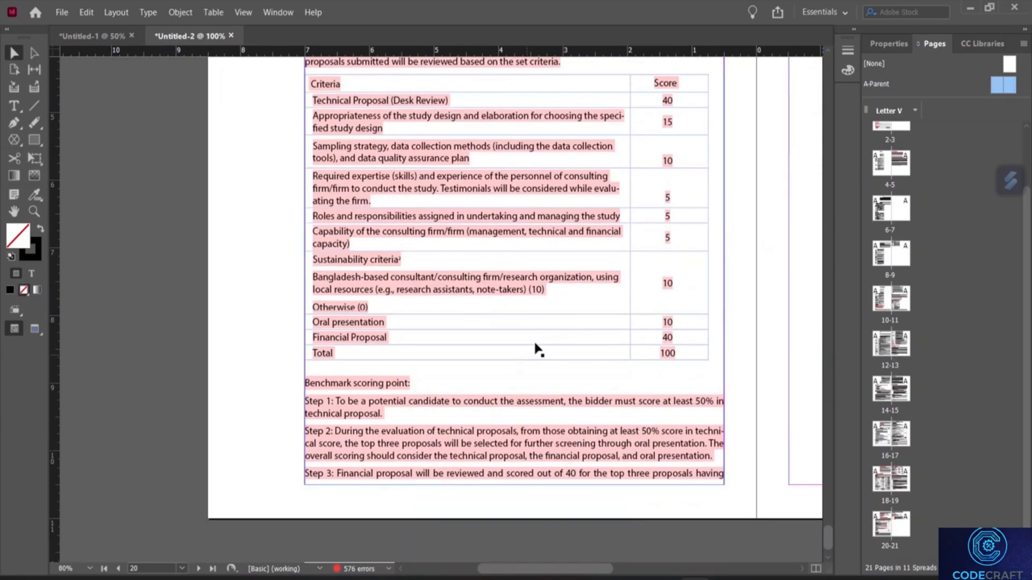
scroll(537, 344, up, 2)
scroll(572, 323, down, 3)
scroll(572, 322, up, 3)
scroll(573, 324, up, 1)
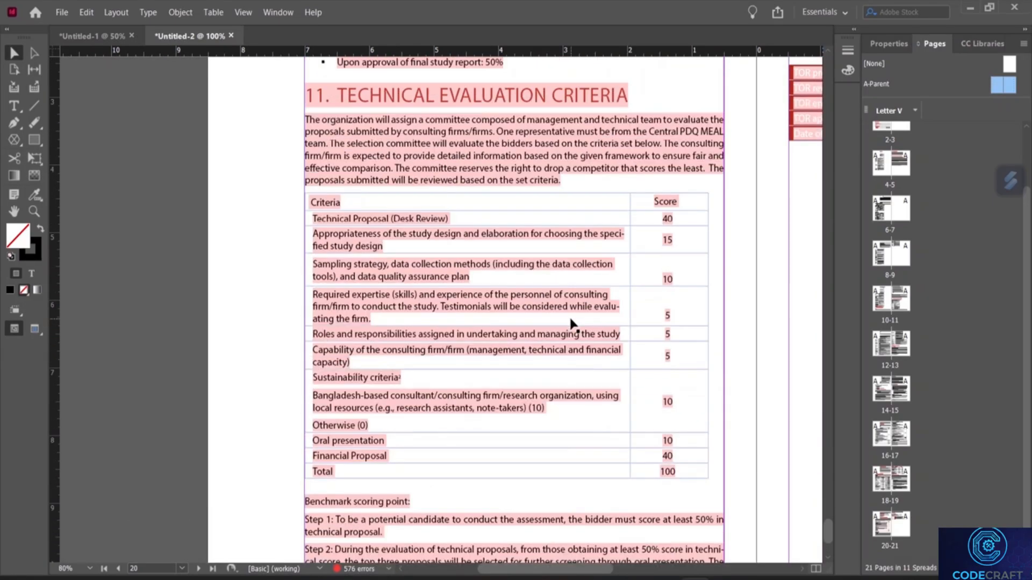
scroll(570, 318, down, 3)
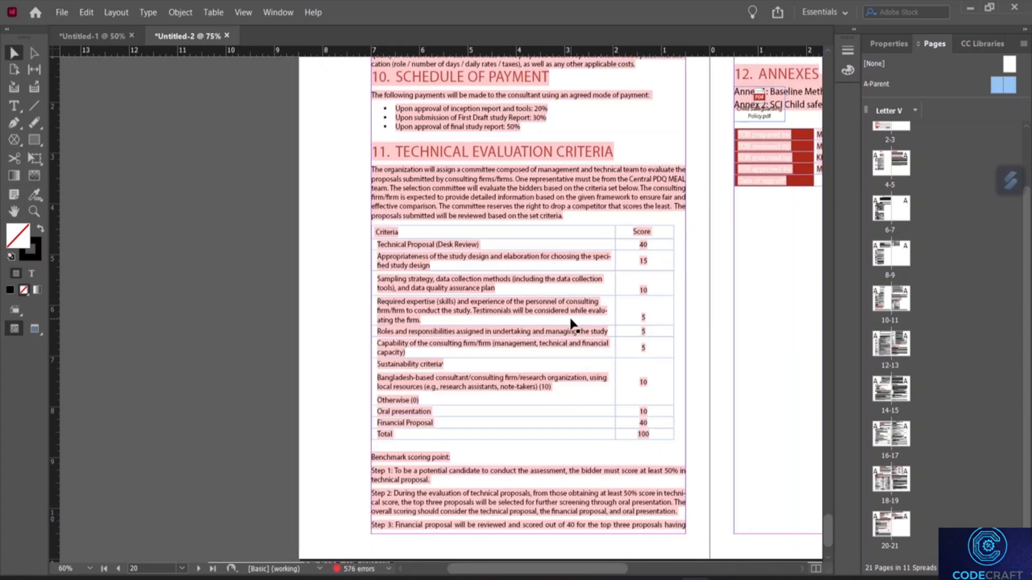
Examine the flowed text back up to the first page and look at the cover page's title text up close
scroll(462, 300, up, 10)
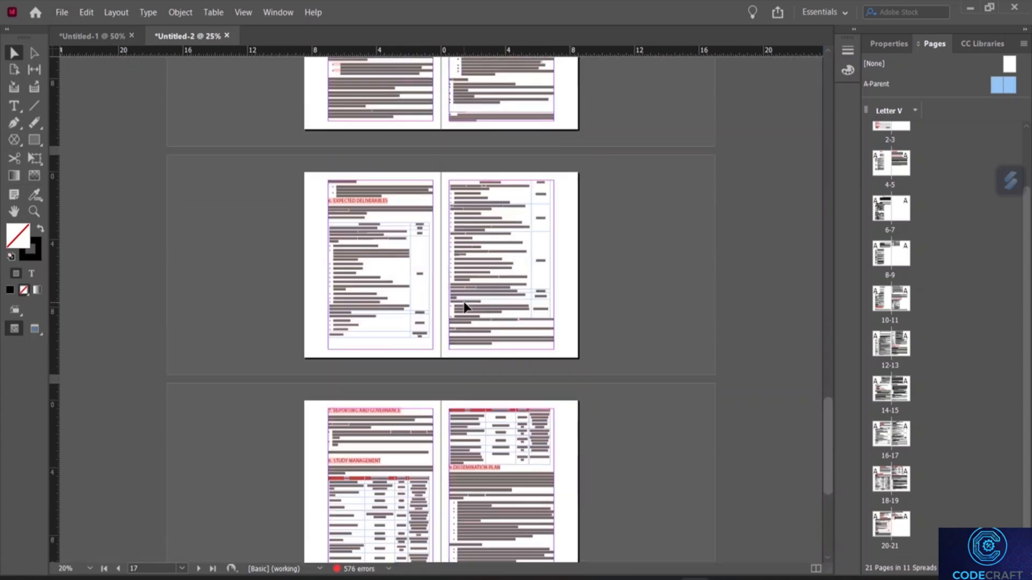
scroll(465, 307, up, 12)
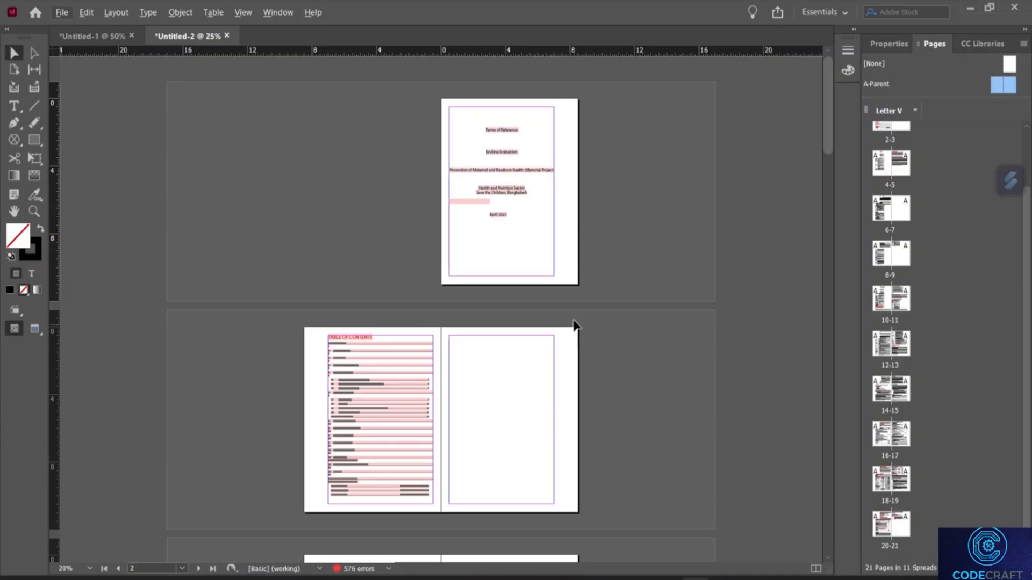
key(ctrl+1)
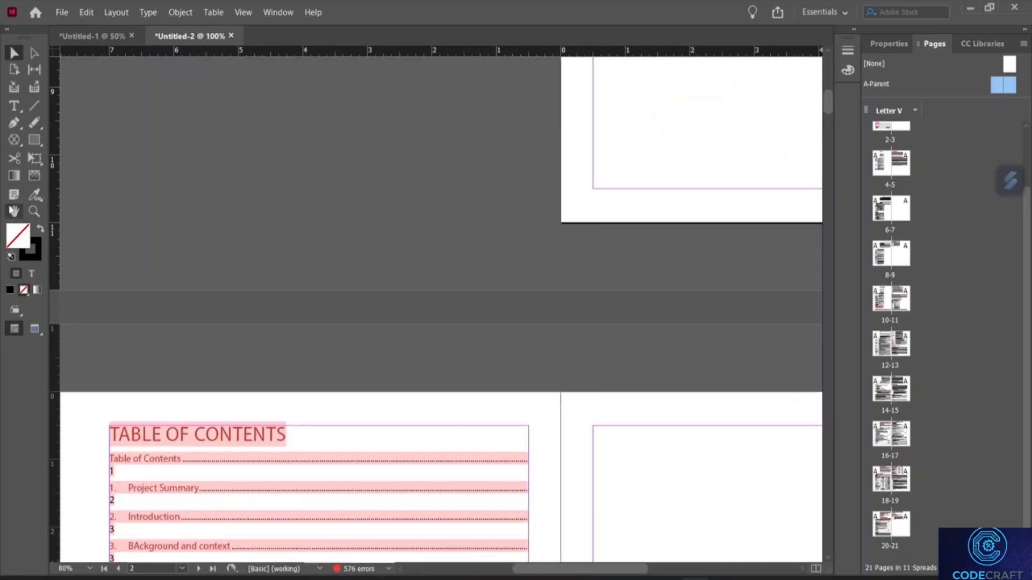
click(14, 211)
drag(382, 273, 173, 327)
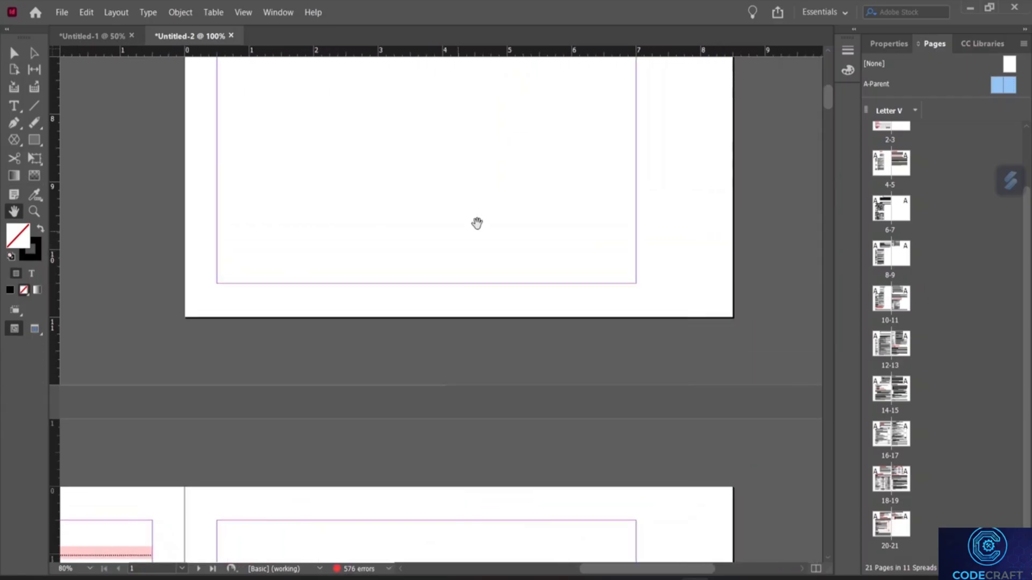
drag(477, 224, 447, 435)
scroll(447, 435, up, 5)
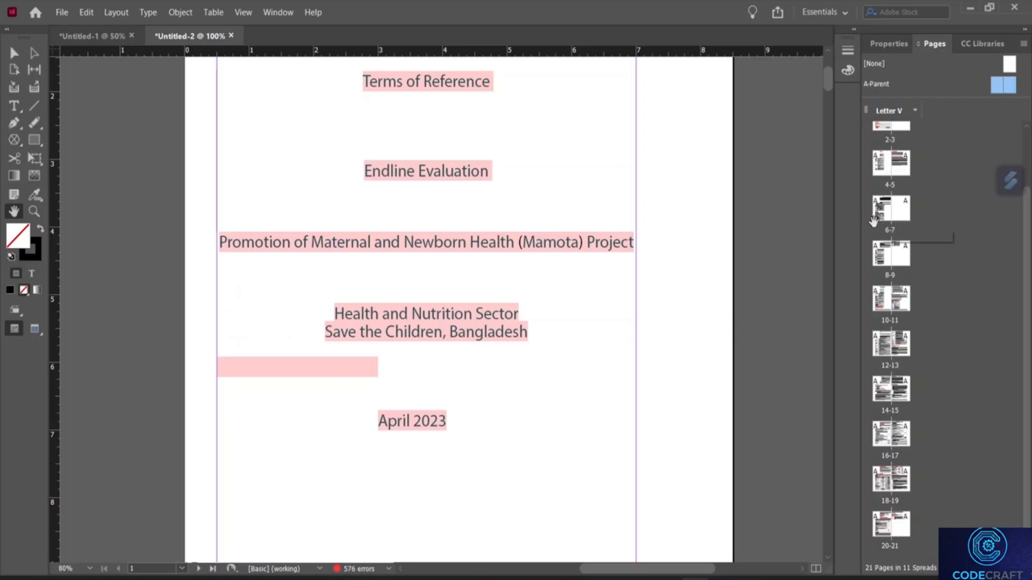
Undo the Word text autoflow, discard the loaded text, and return to the Selection tool on the empty page 1
key(ctrl+z)
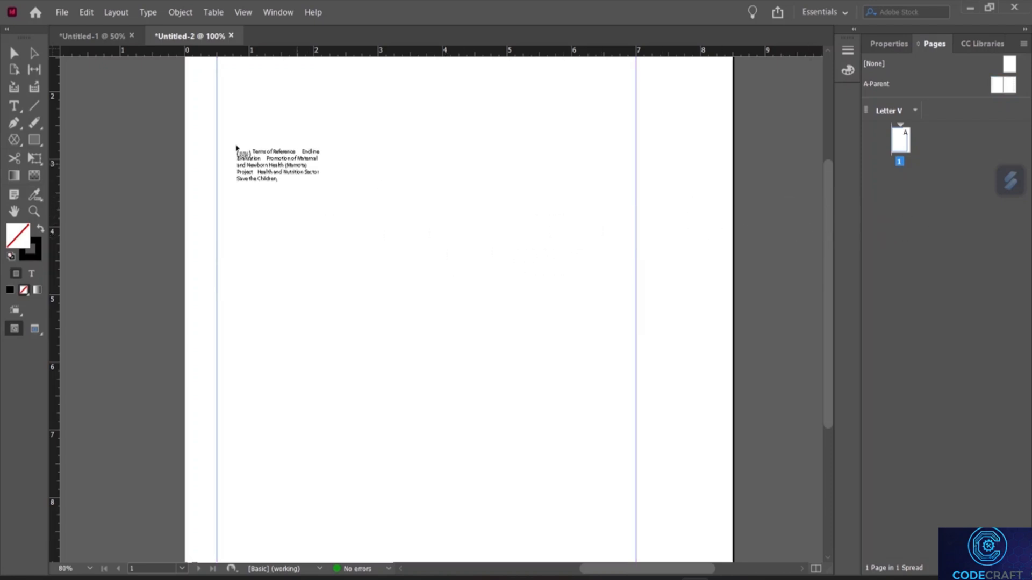
click(84, 114)
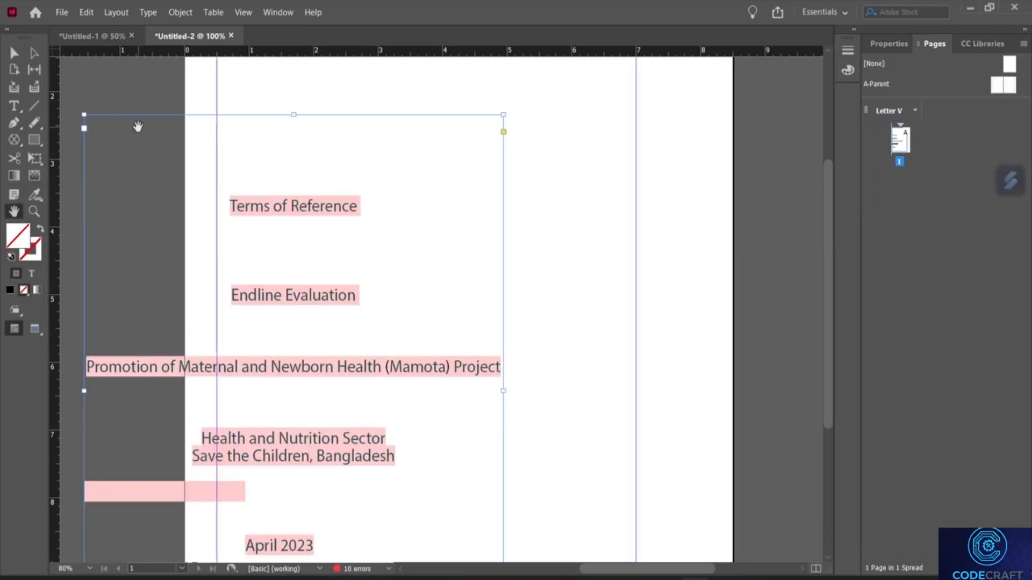
key(ctrl+z)
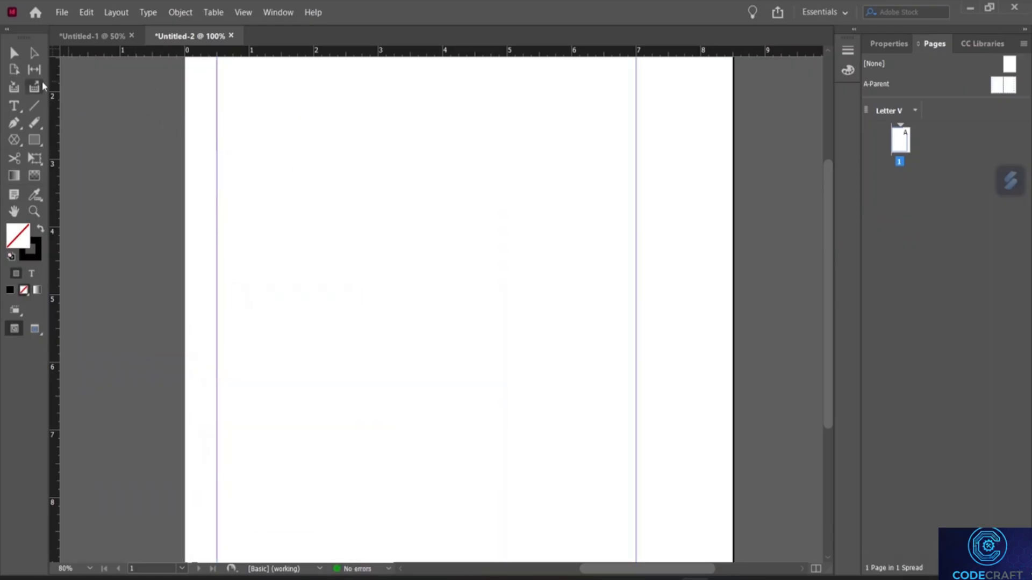
click(14, 52)
scroll(385, 177, up, 3)
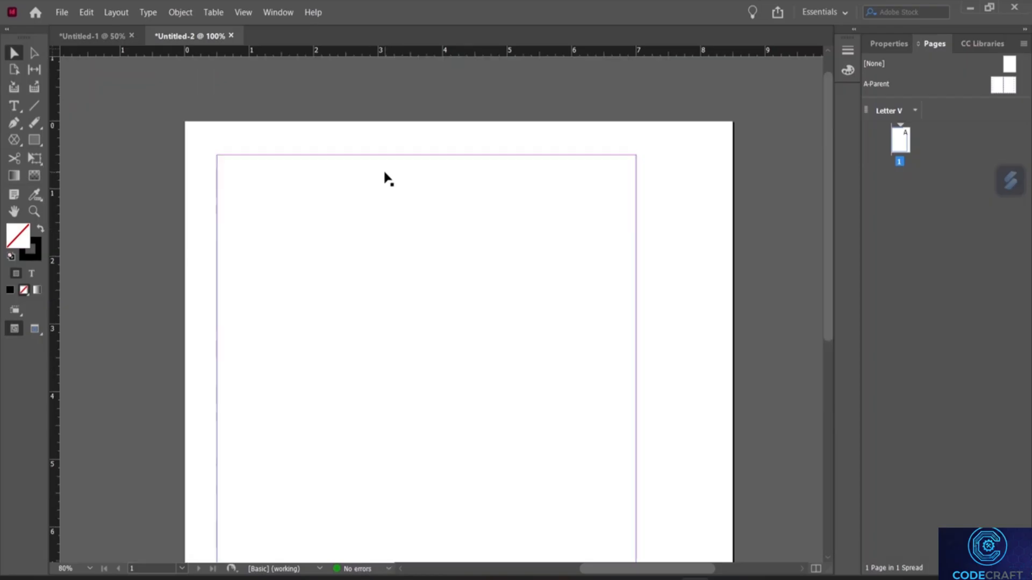
scroll(385, 177, down, 3)
scroll(385, 177, up, 1)
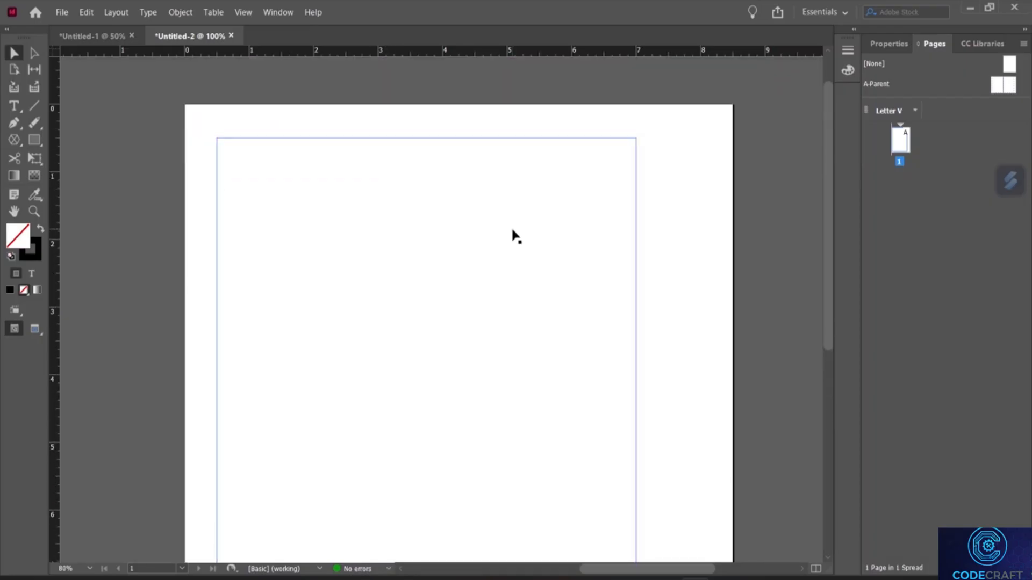
scroll(507, 228, down, 2)
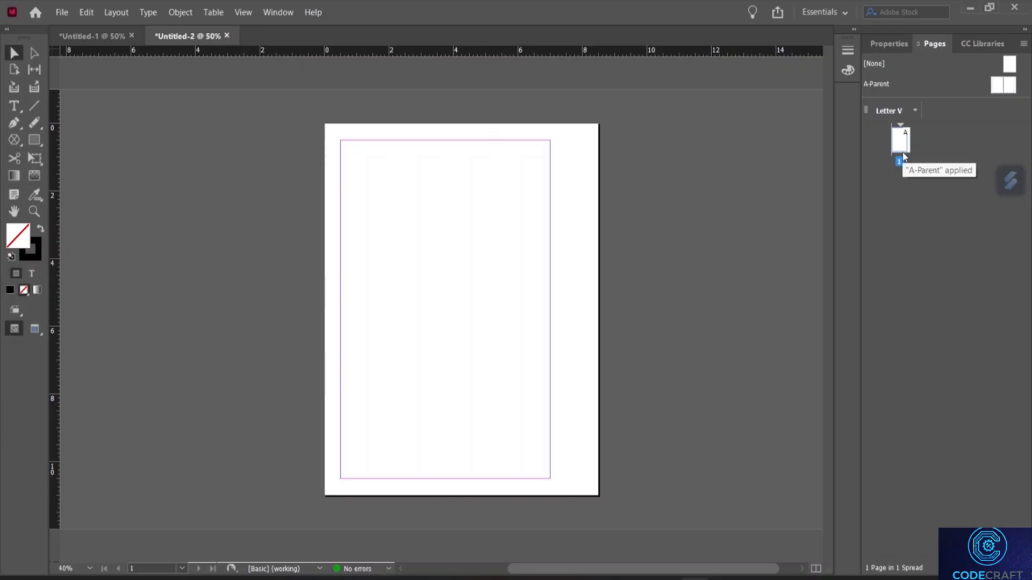
Place the file "Word document - Copy" into the text frame on page 1, replacing the selected item and skipping the missing fonts
click(550, 163)
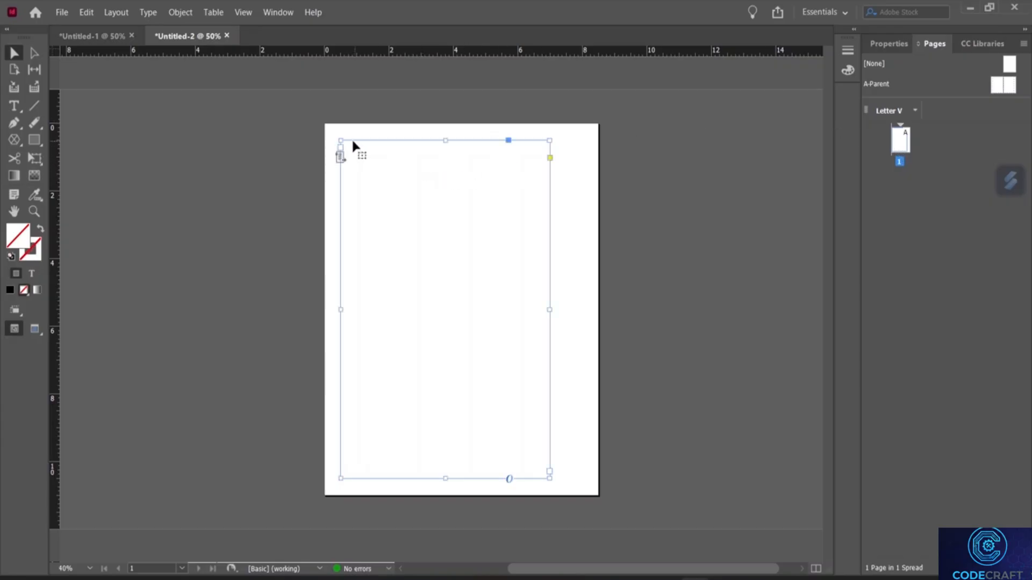
mouse_move(342, 162)
click(62, 13)
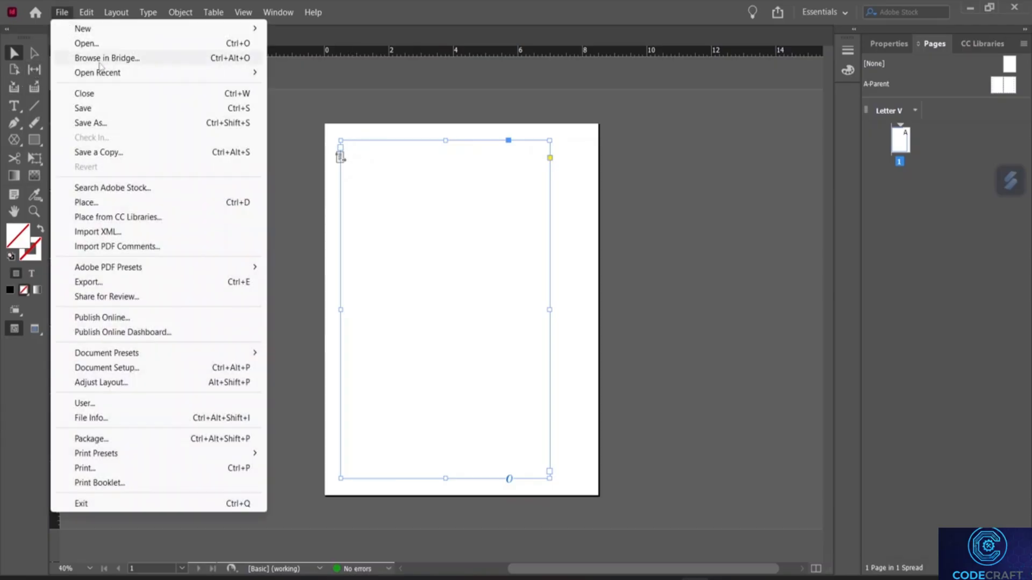
click(108, 207)
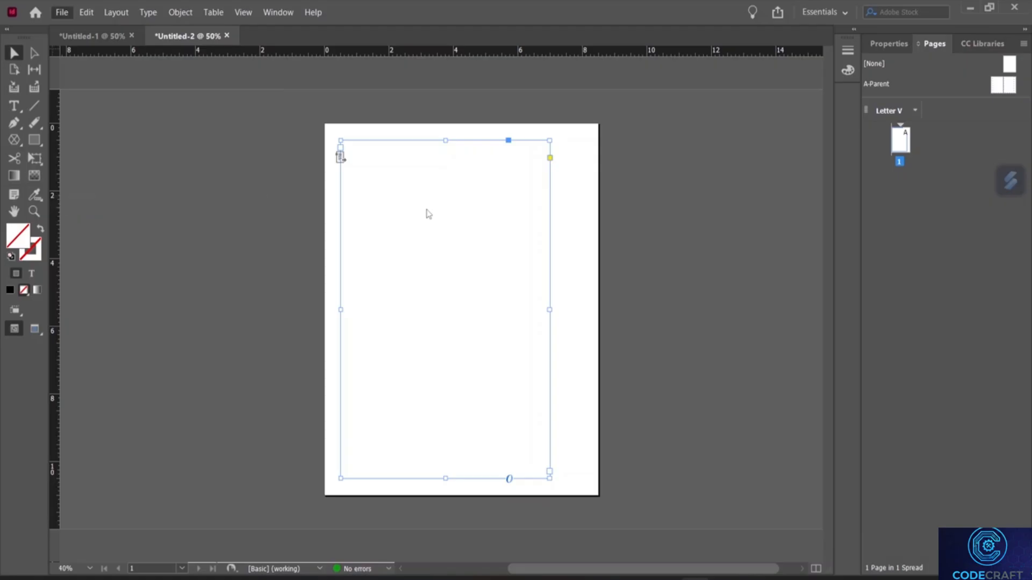
click(590, 231)
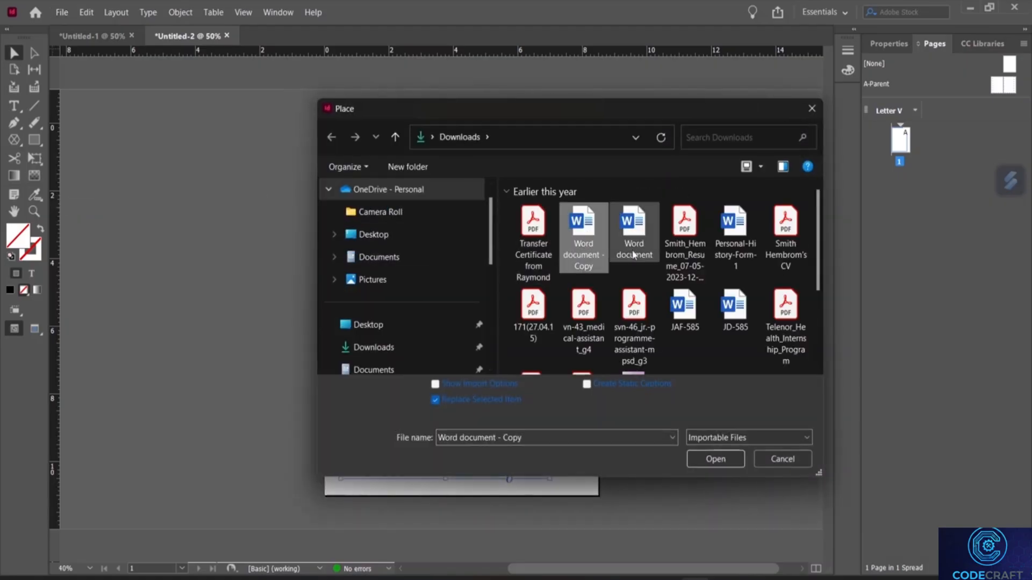
click(710, 462)
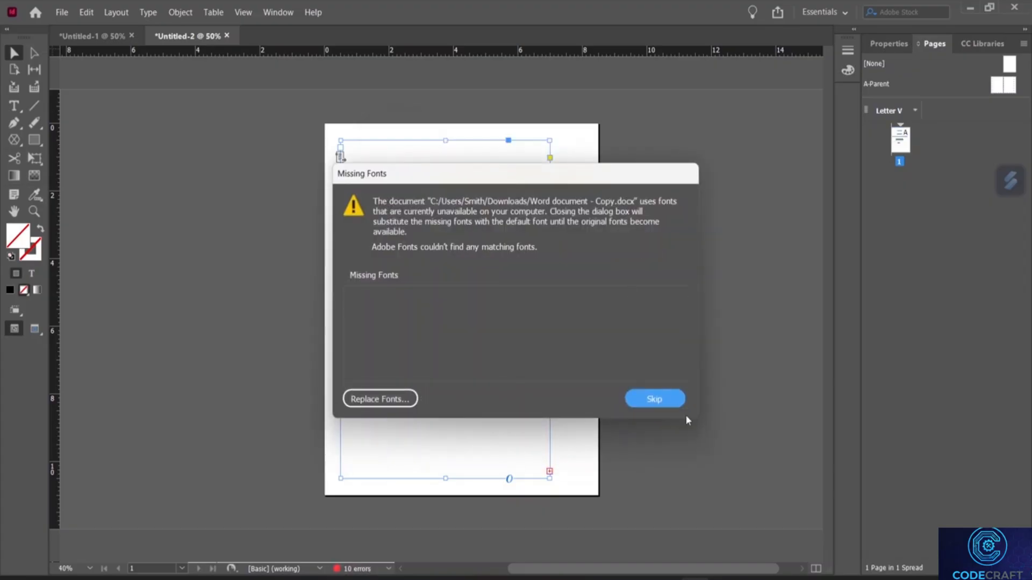
click(657, 401)
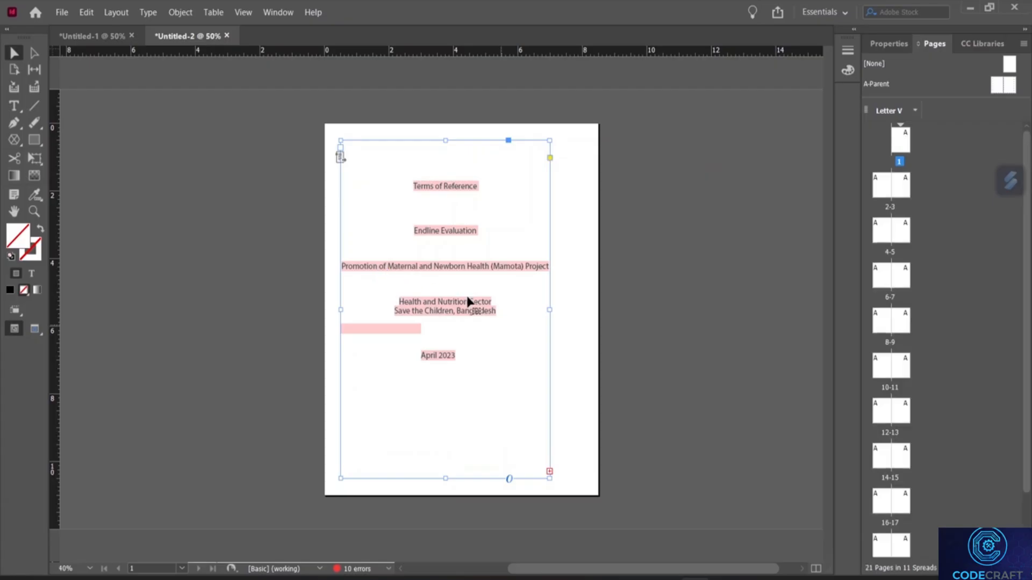
Examine how the placed Word text flows through the added pages, from the cover to spread 10-11
scroll(899, 194, down, 2)
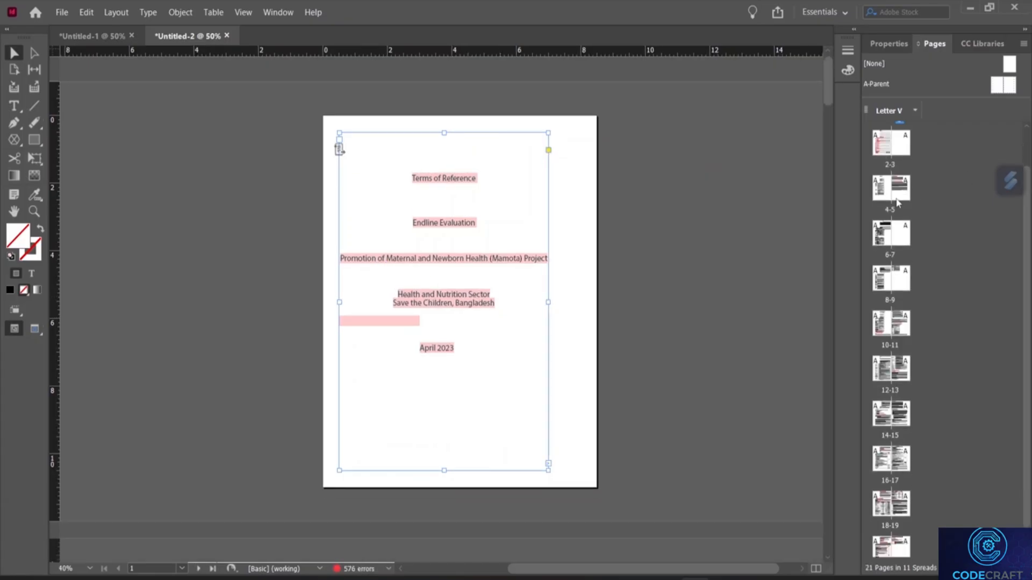
scroll(550, 279, down, 6)
scroll(454, 306, down, 6)
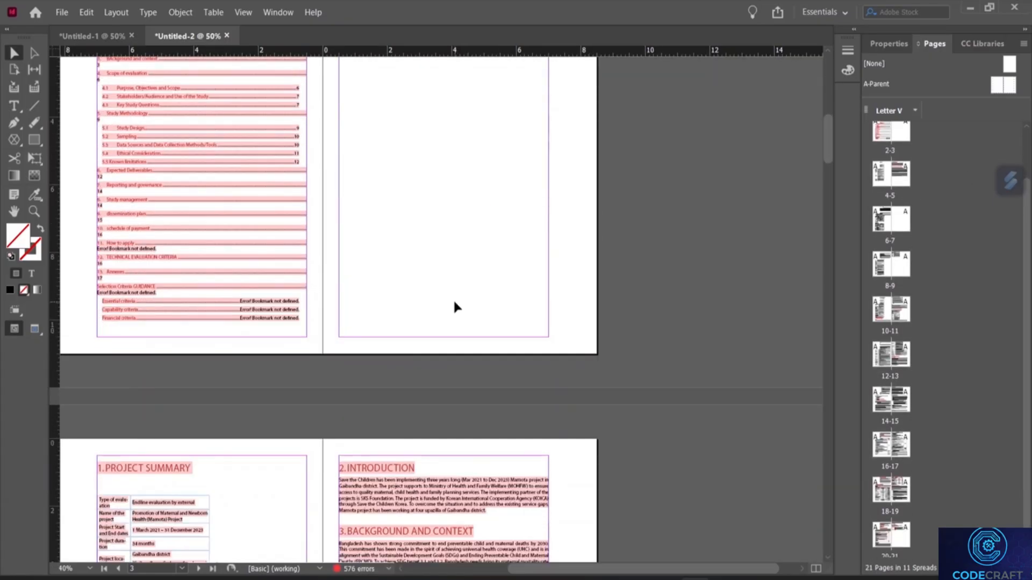
scroll(455, 306, down, 1)
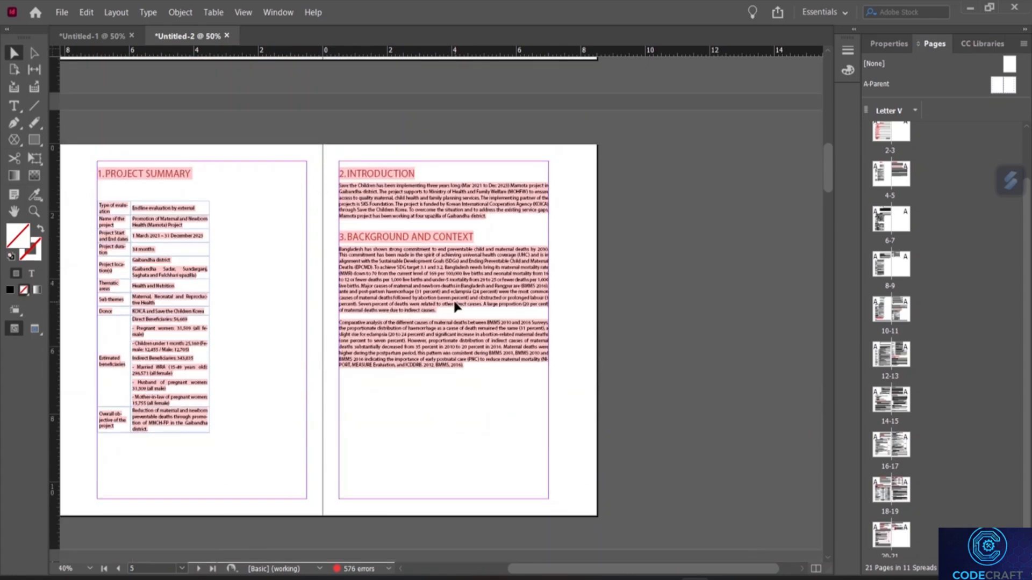
scroll(381, 311, down, 3)
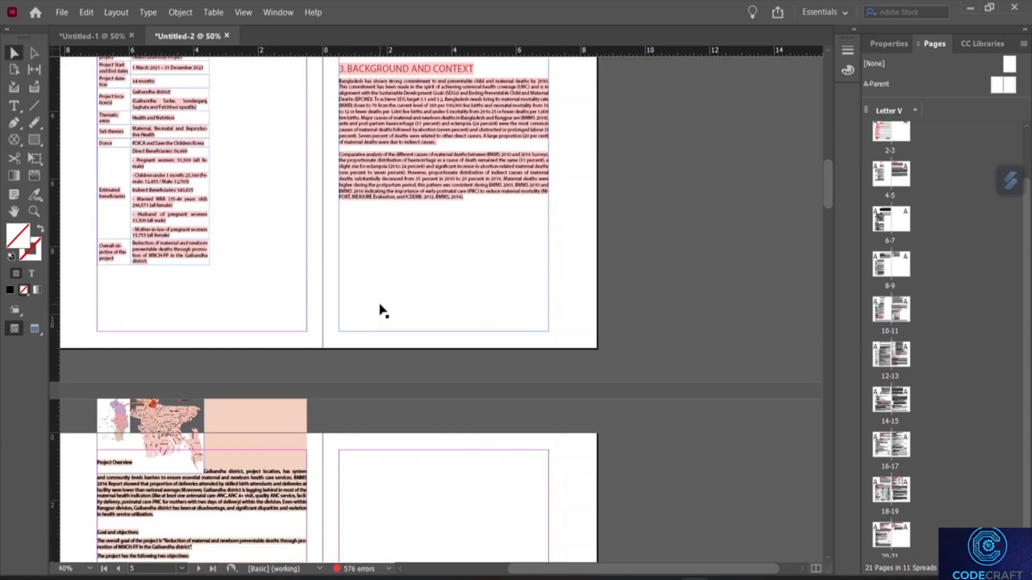
scroll(381, 310, up, 3)
scroll(382, 311, down, 20)
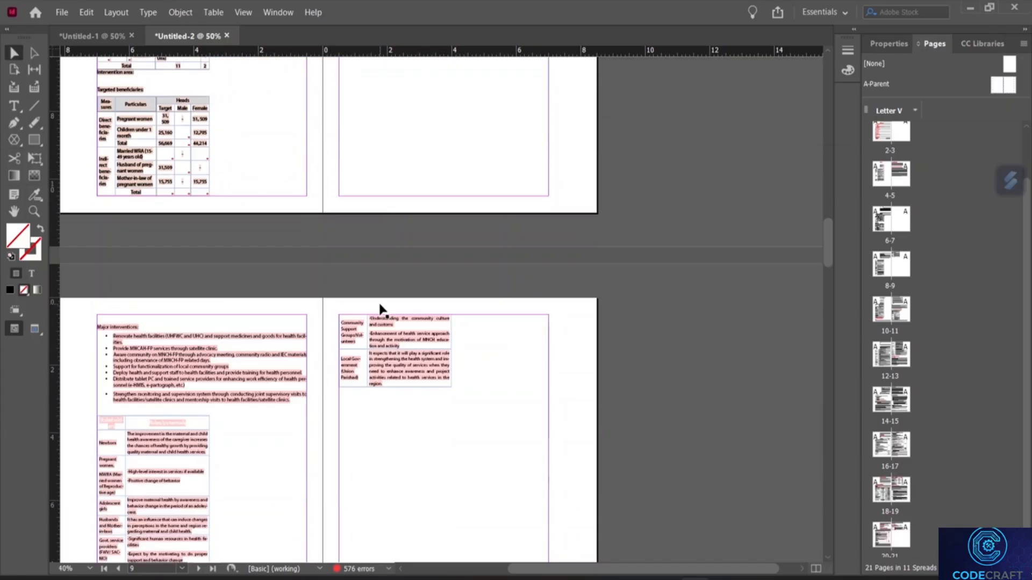
scroll(382, 309, down, 3)
scroll(383, 310, down, 8)
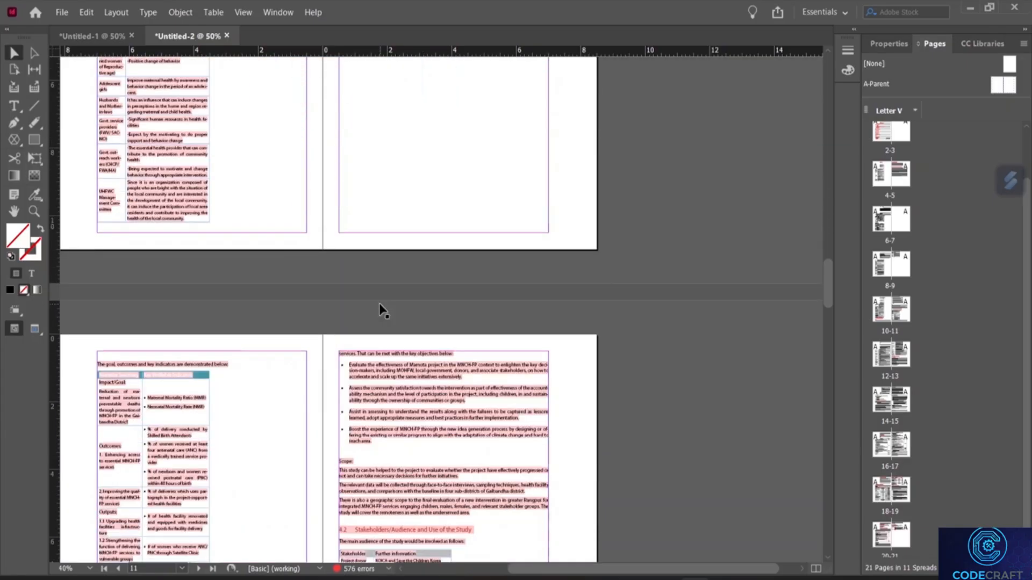
scroll(380, 309, down, 1)
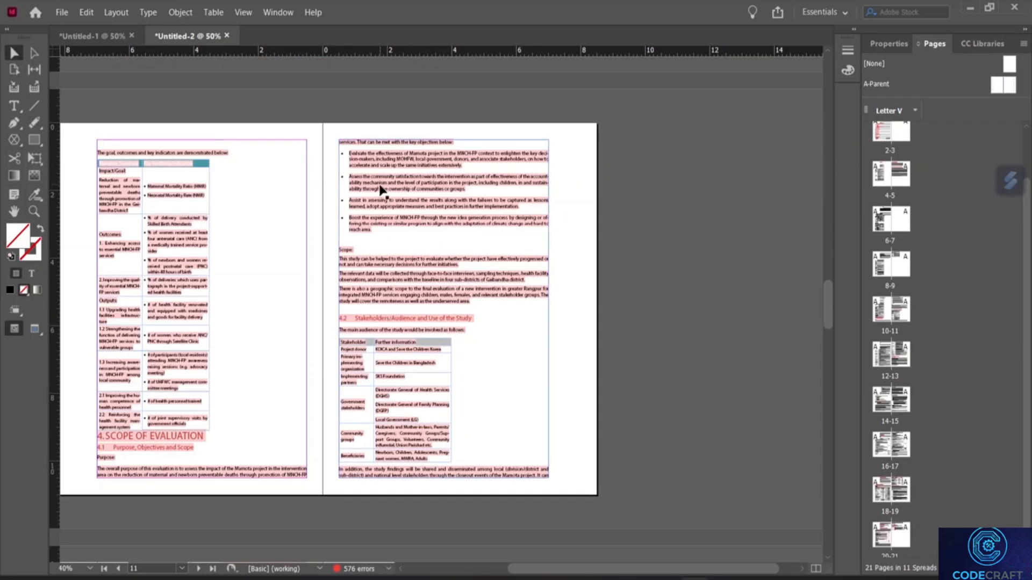
click(342, 169)
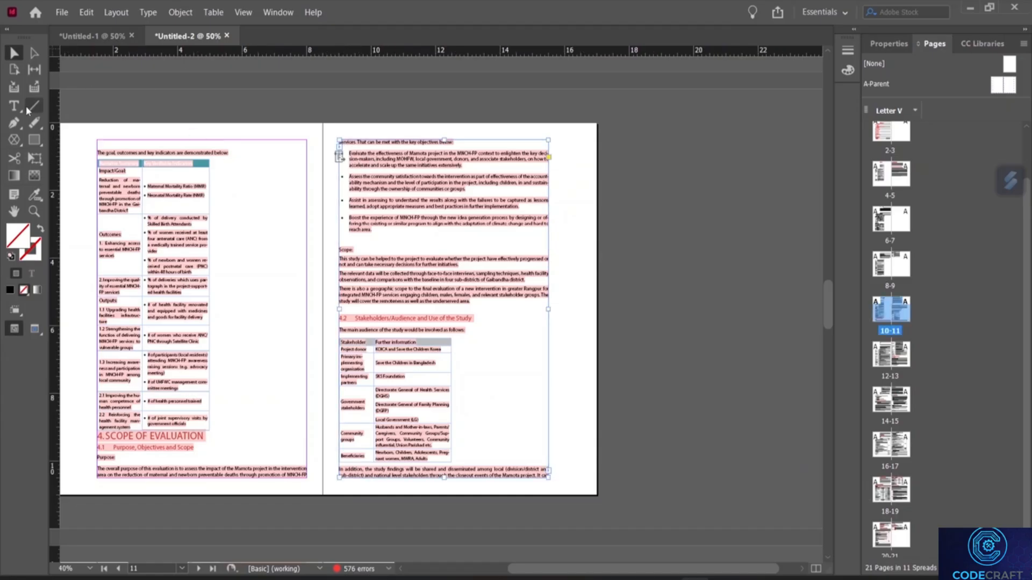
click(14, 106)
click(340, 150)
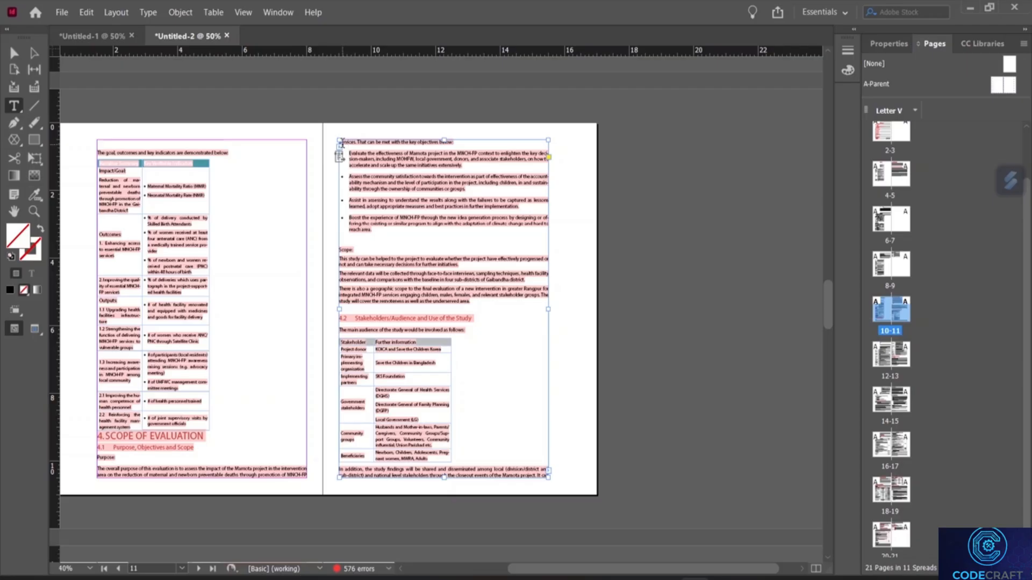
key(ctrl+a)
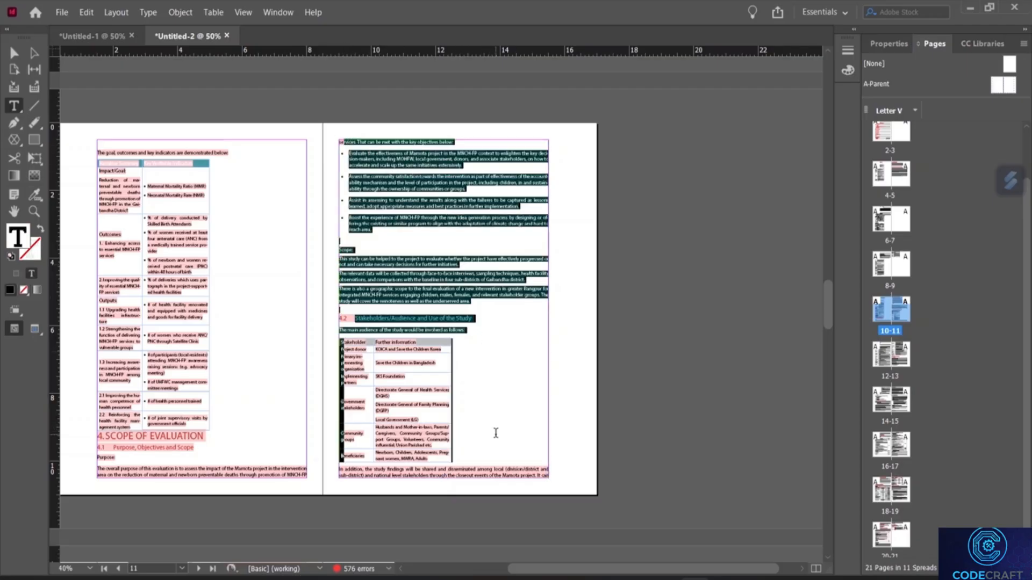
click(489, 398)
Select the Introduction and Background and Context text on page 5 and try left, centre and right alignment on it
scroll(504, 341, up, 15)
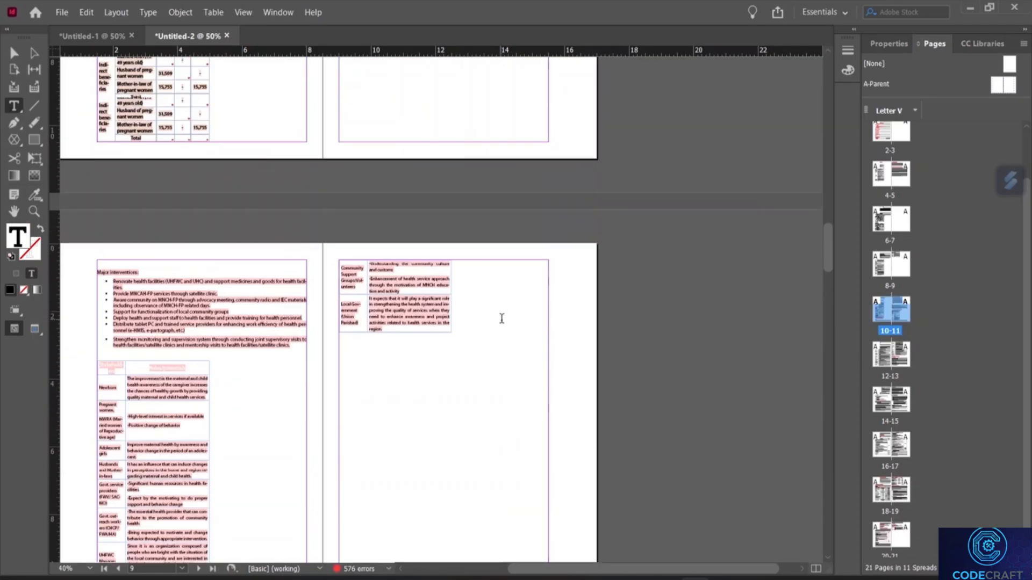
scroll(501, 318, up, 4)
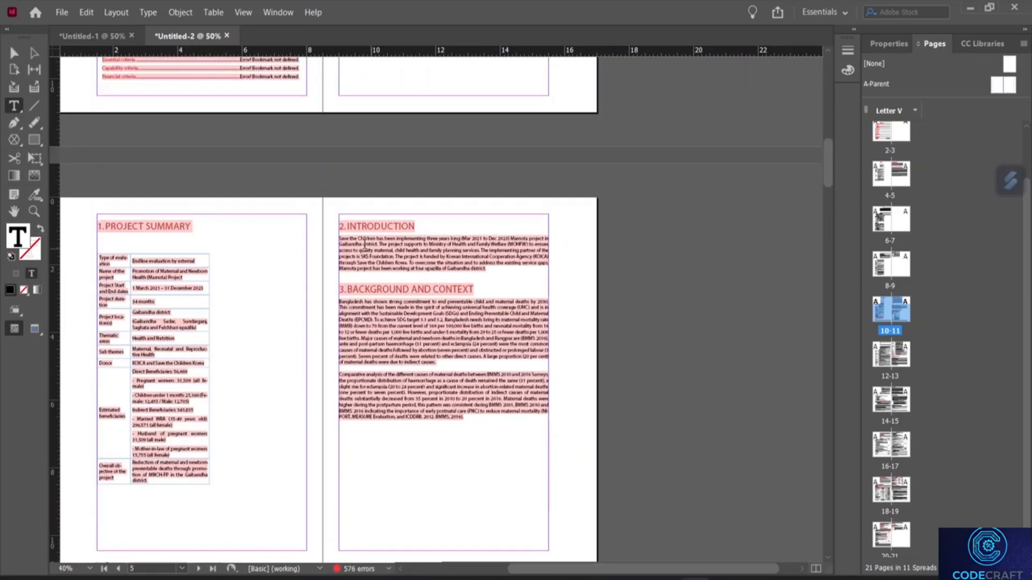
mouse_move(342, 225)
mouse_down()
mouse_move(360, 236)
mouse_move(376, 323)
mouse_move(461, 421)
mouse_move(346, 445)
mouse_up()
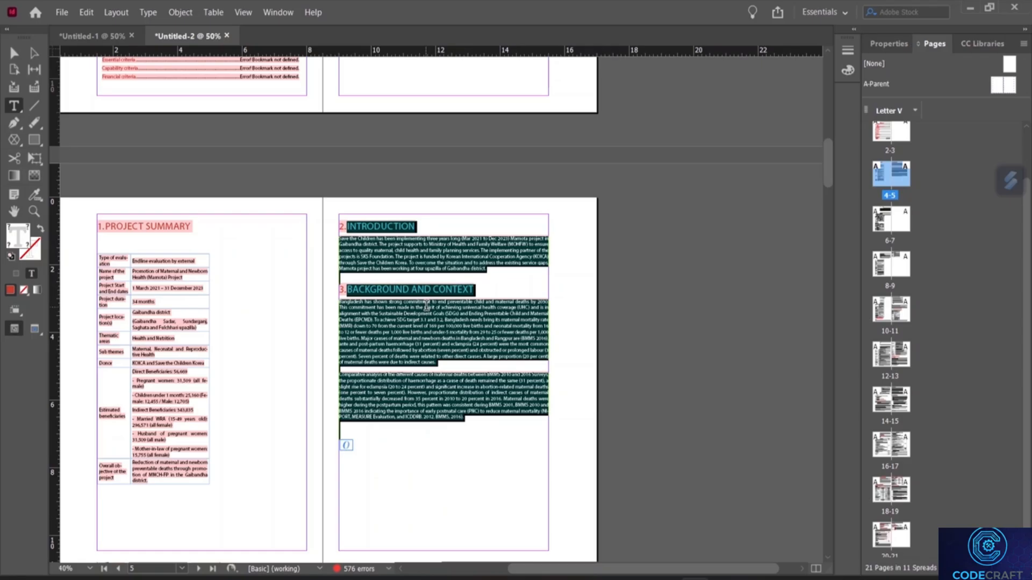
click(886, 43)
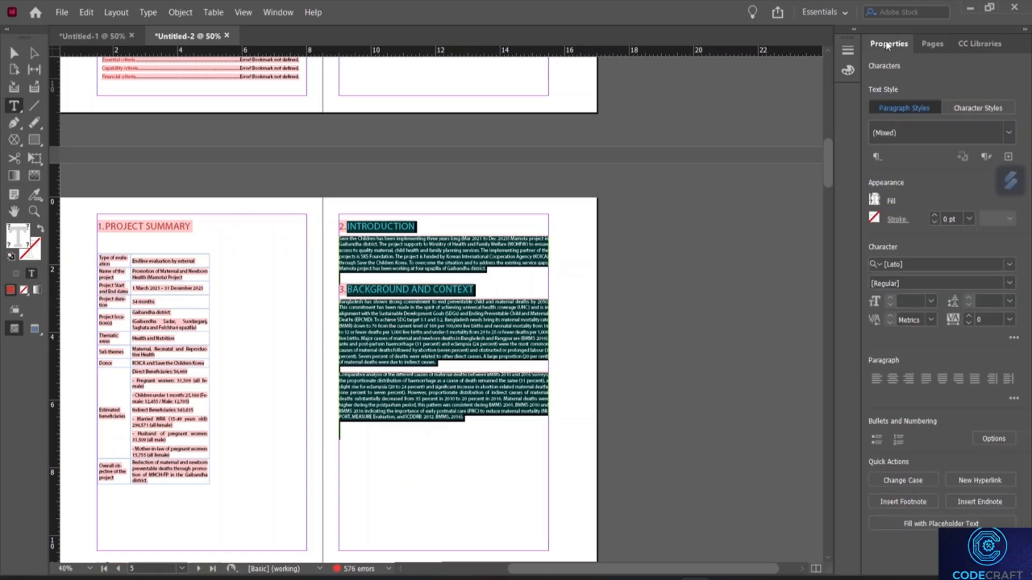
click(876, 379)
click(893, 380)
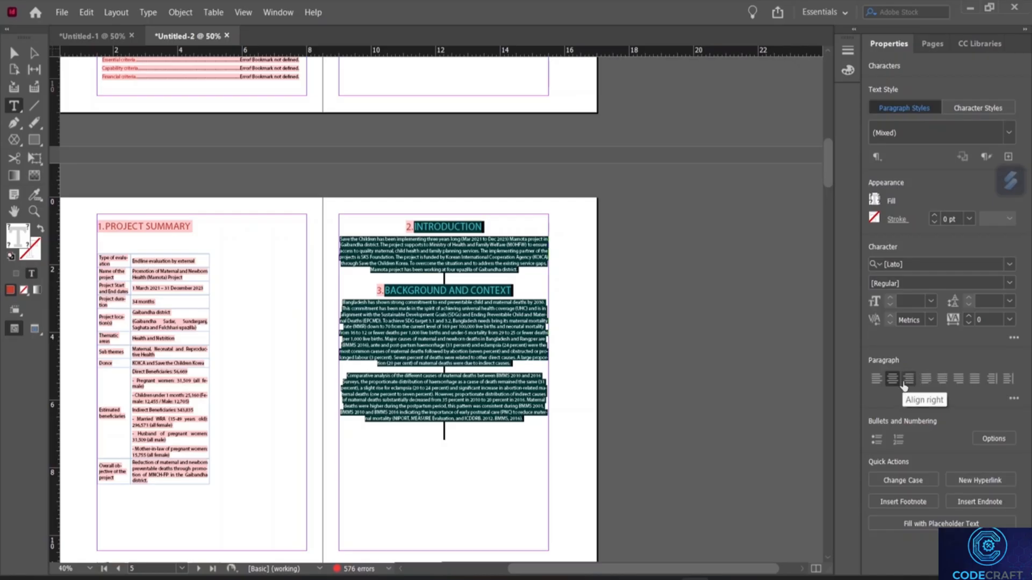
click(907, 380)
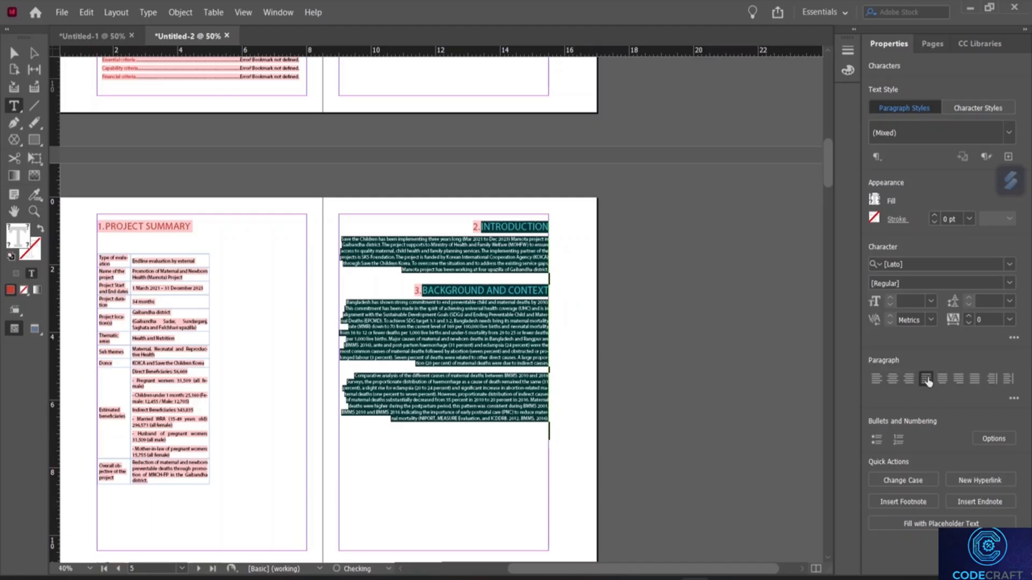
Try justifying the selected page 5 text with the last line aligned left, centre and right, finishing with Justify all lines
click(926, 379)
click(941, 380)
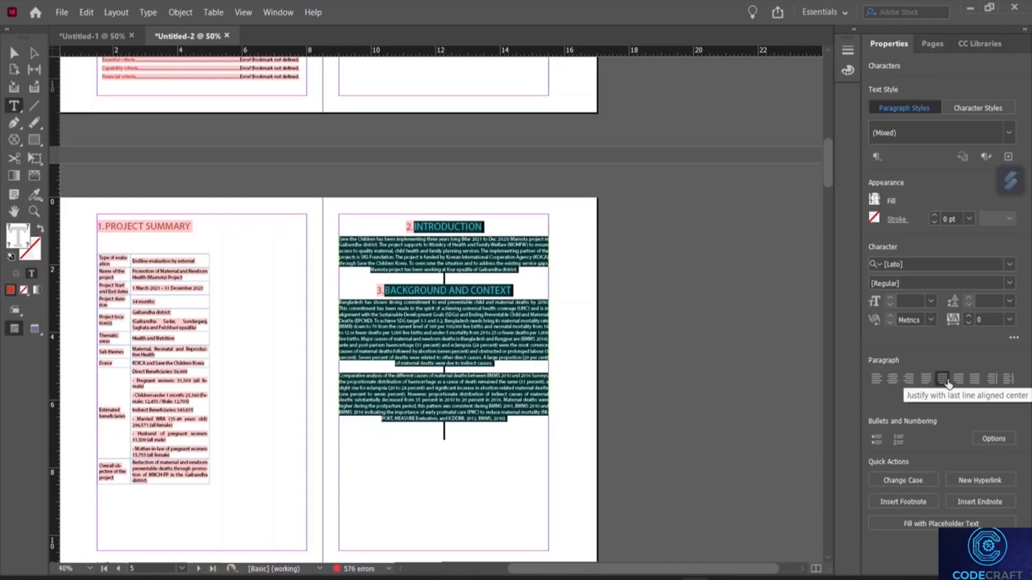
click(959, 379)
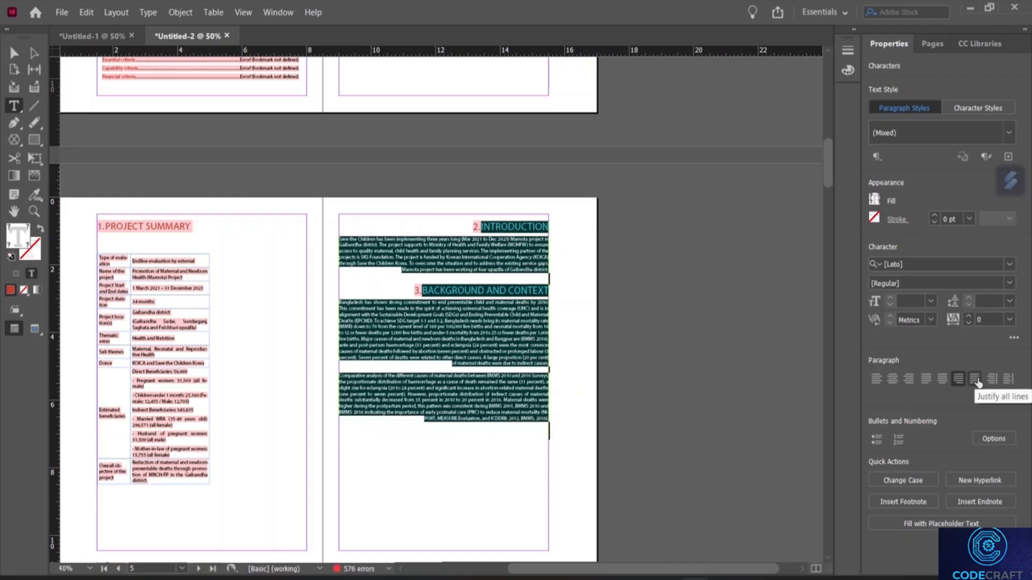
click(975, 380)
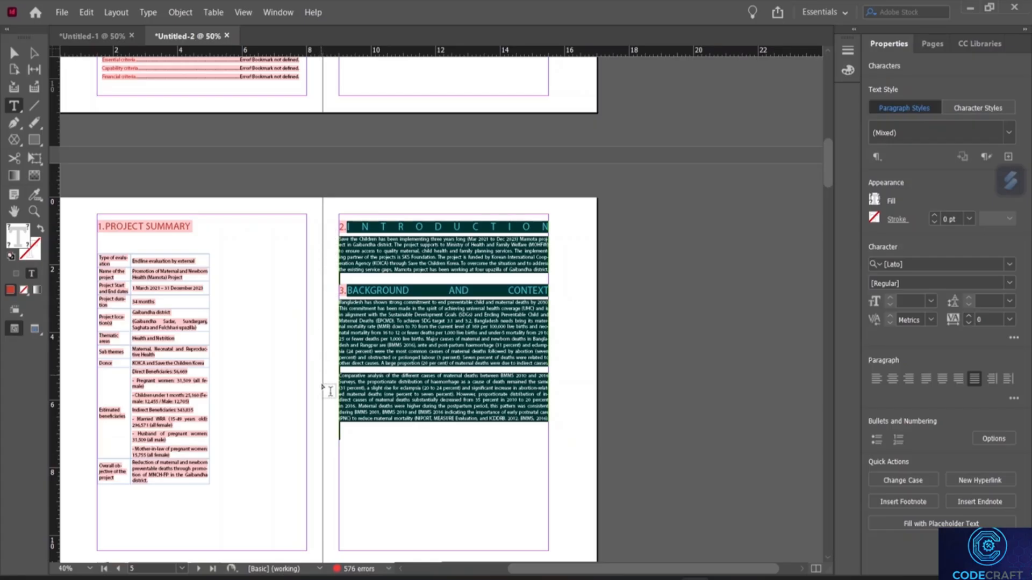
Select the text across pages 4-5 from Project Summary through Background and Context, align it towards the spine, and finally away from the spine
scroll(344, 460, down, 3)
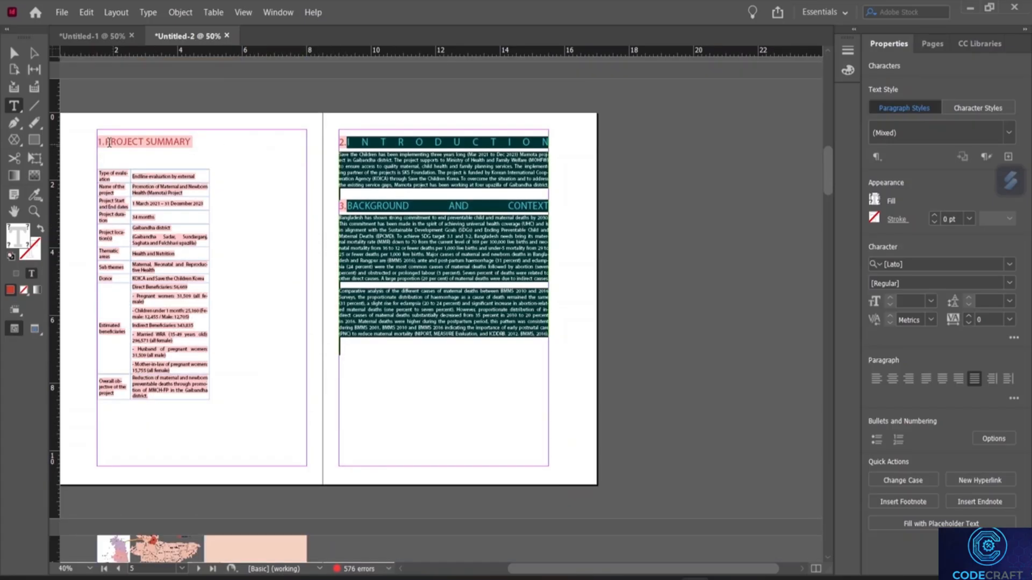
drag(99, 142, 446, 361)
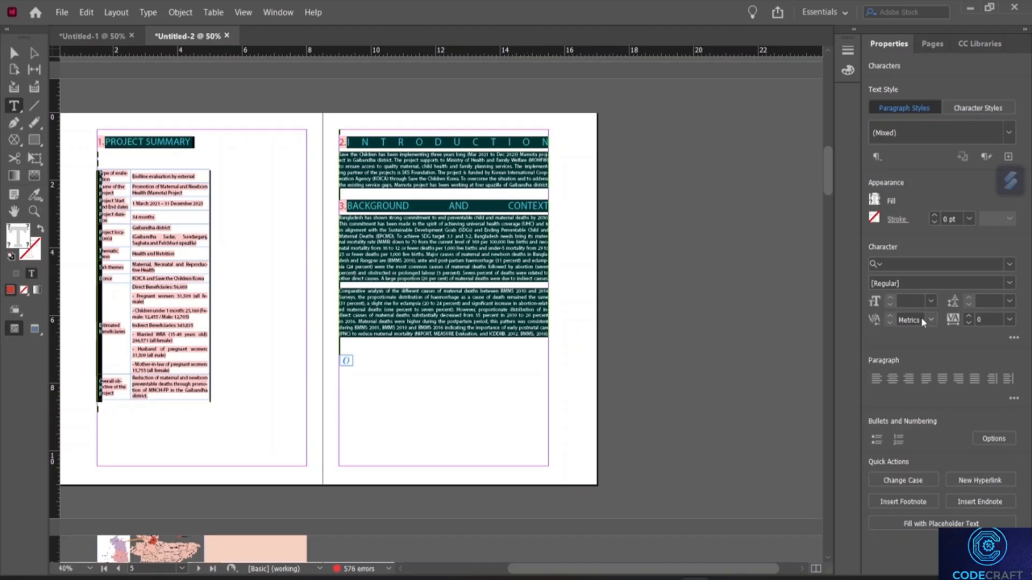
click(991, 381)
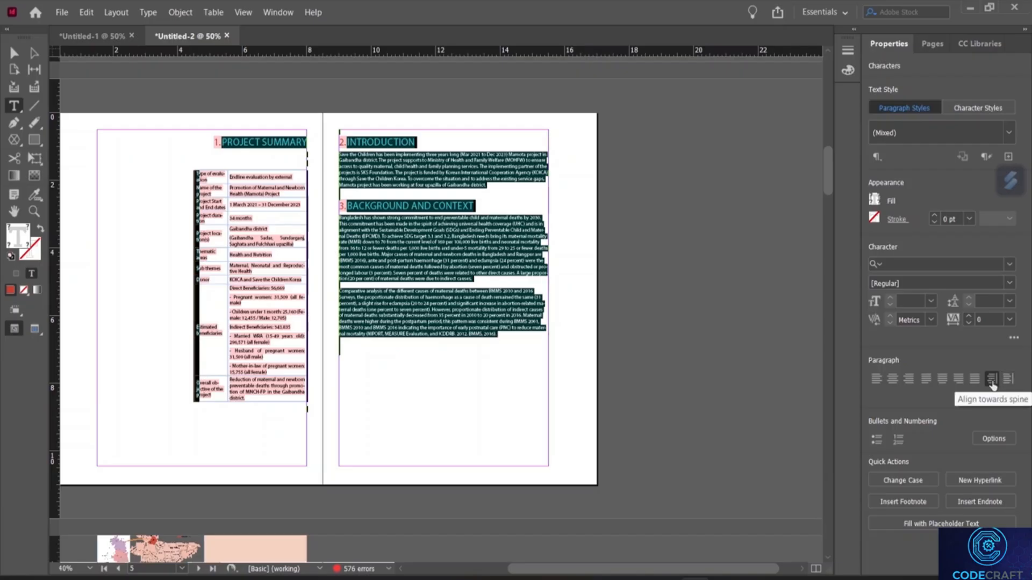
click(992, 382)
click(1013, 385)
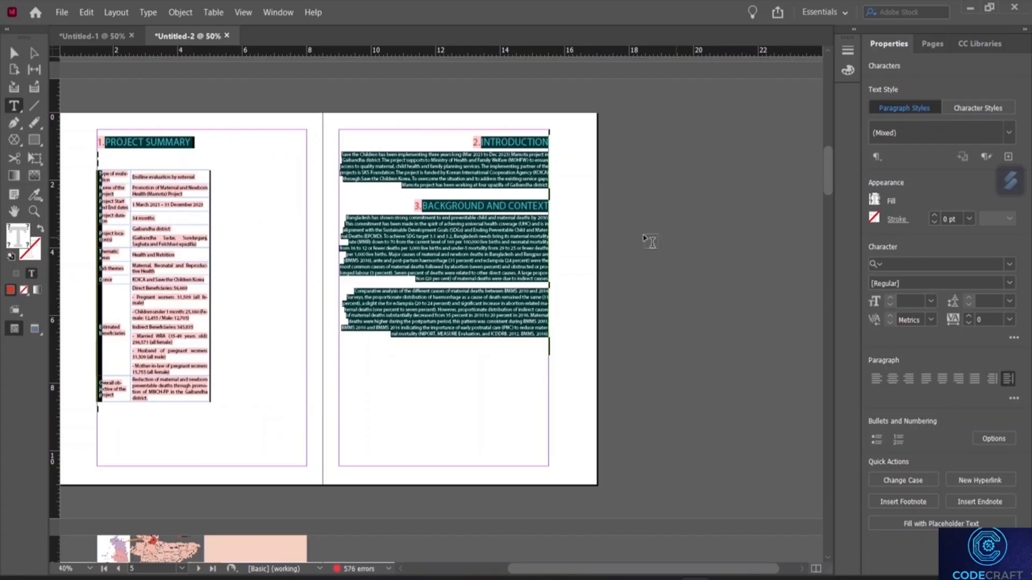